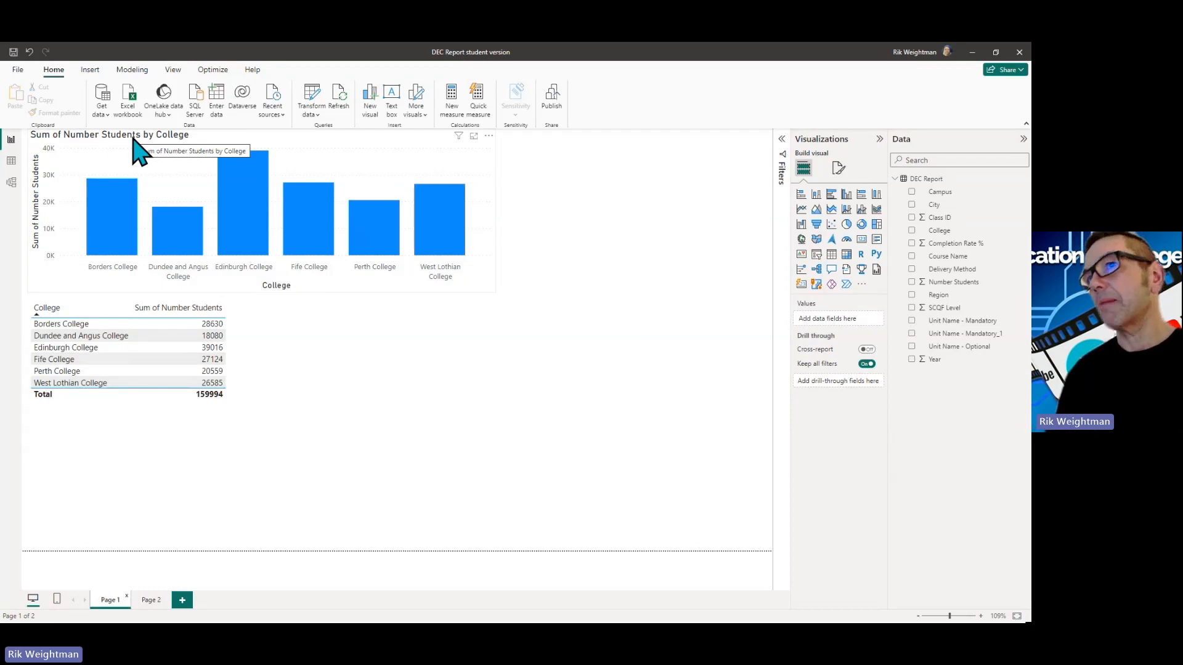
# Examine the column chart's visual and general formatting options, including its size, position and padding properties
pyautogui.click(369, 142)
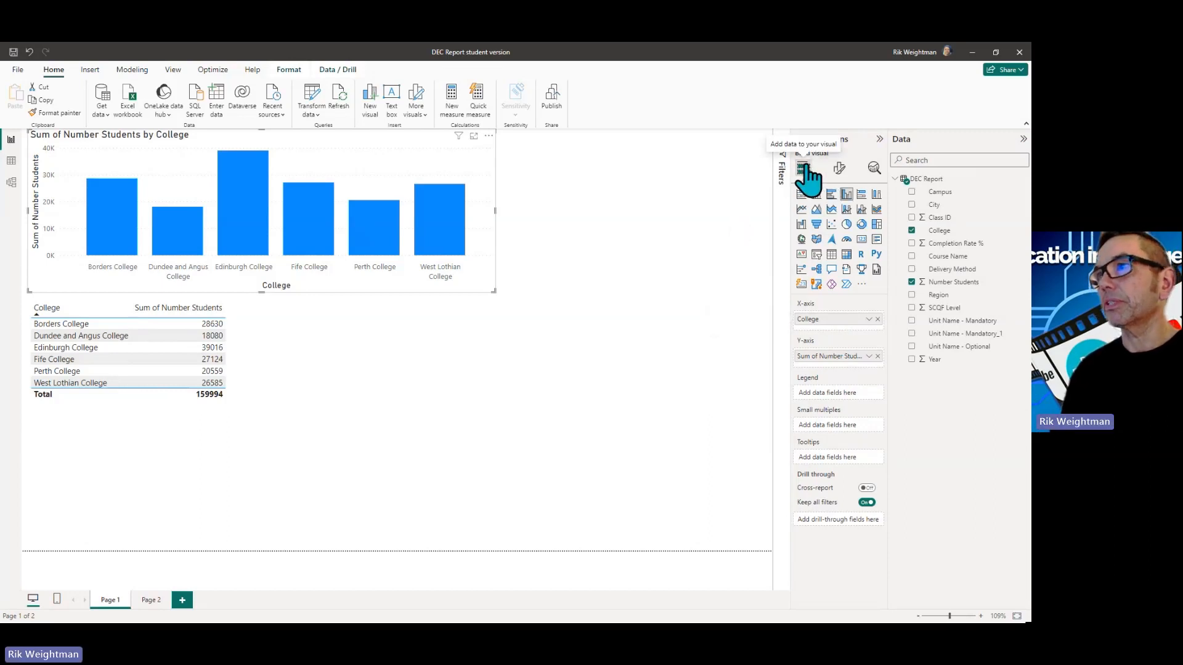
pyautogui.click(839, 168)
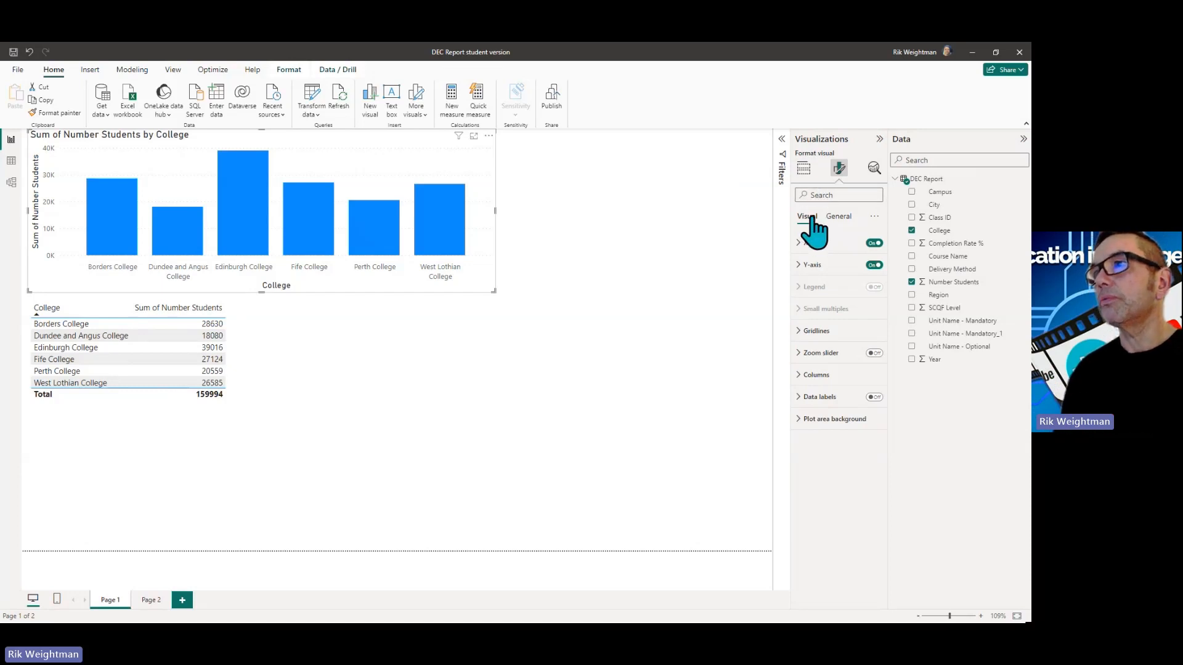
pyautogui.click(839, 217)
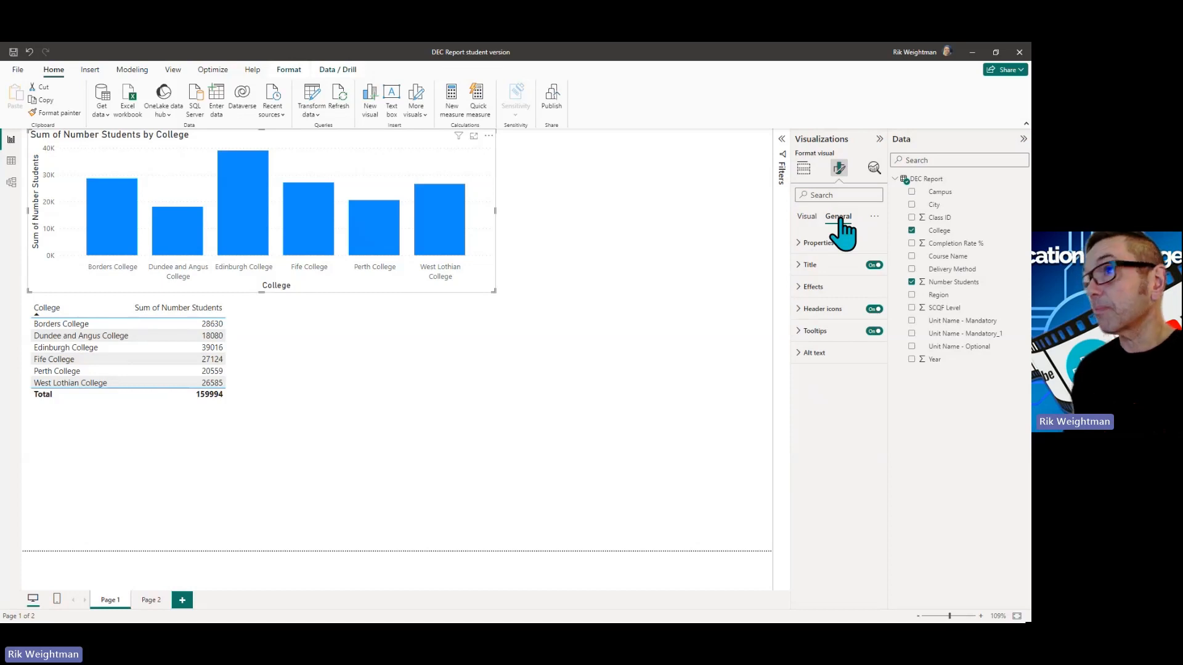
pyautogui.click(807, 217)
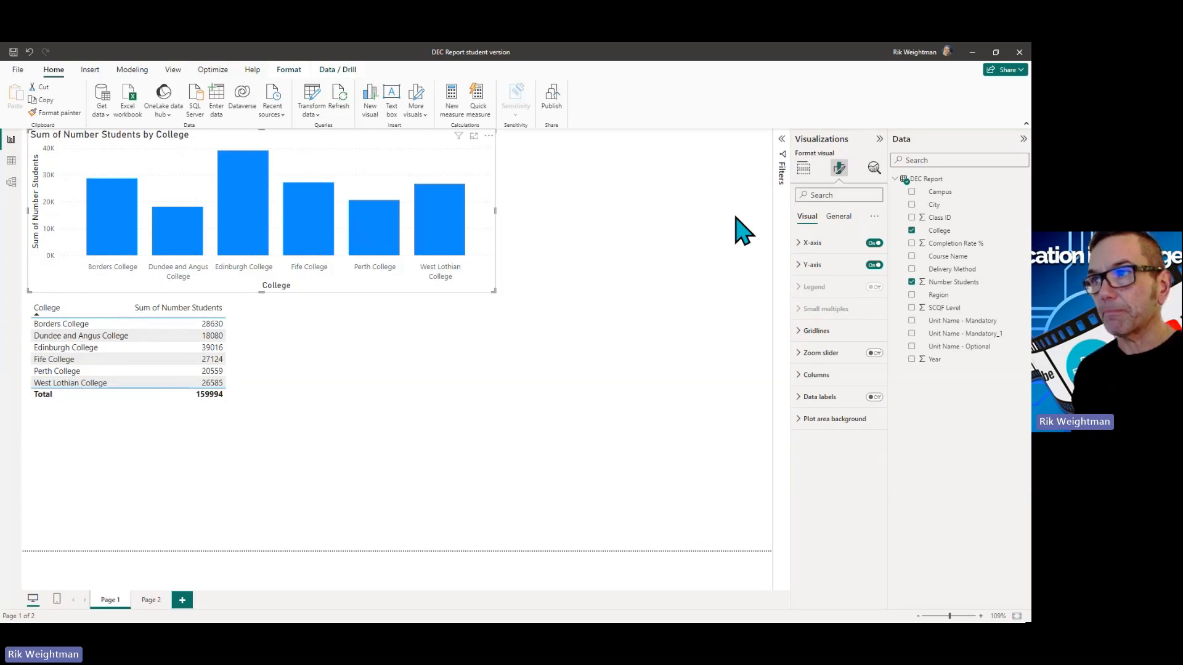
pyautogui.click(838, 217)
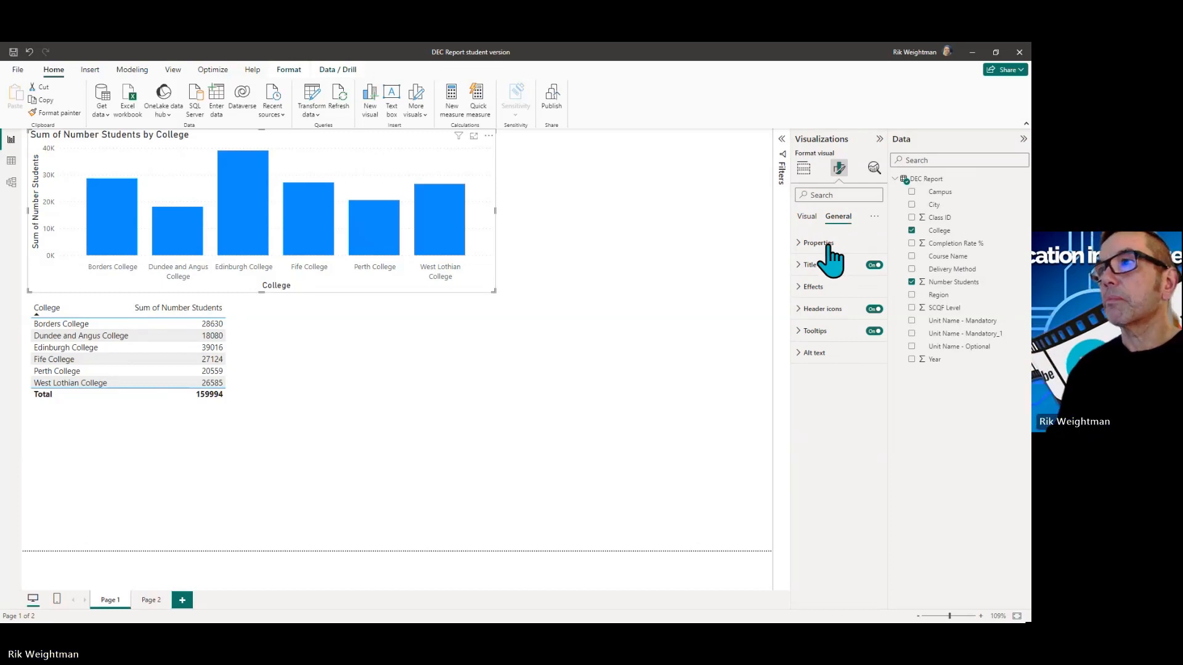
pyautogui.click(801, 244)
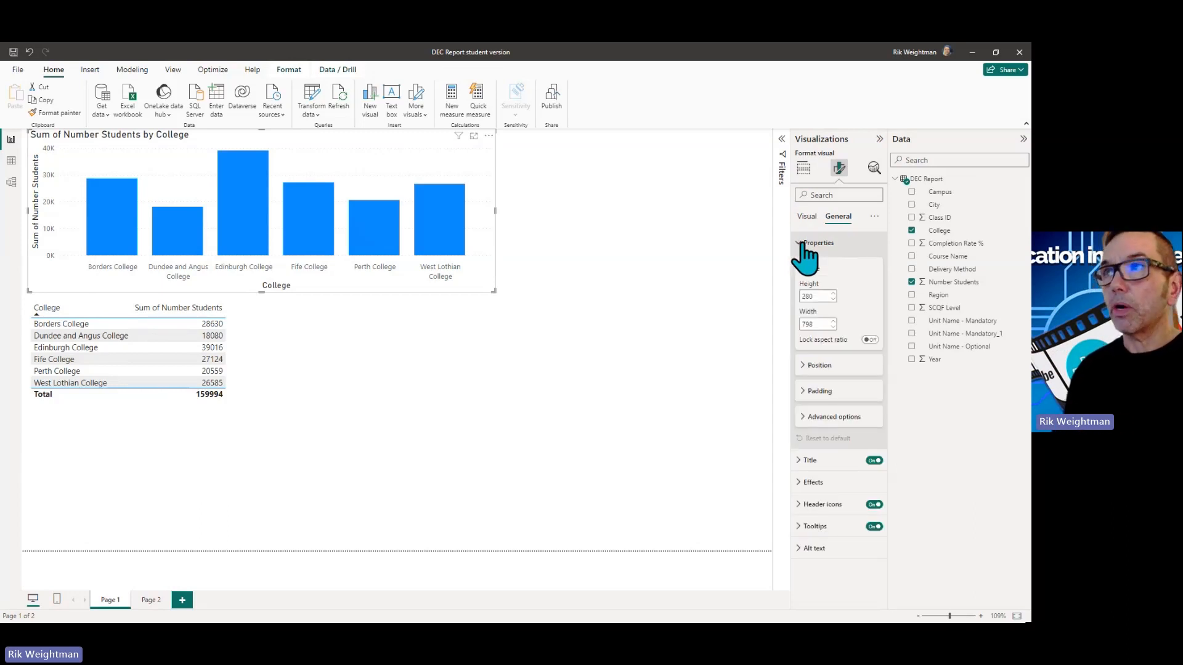
pyautogui.click(802, 244)
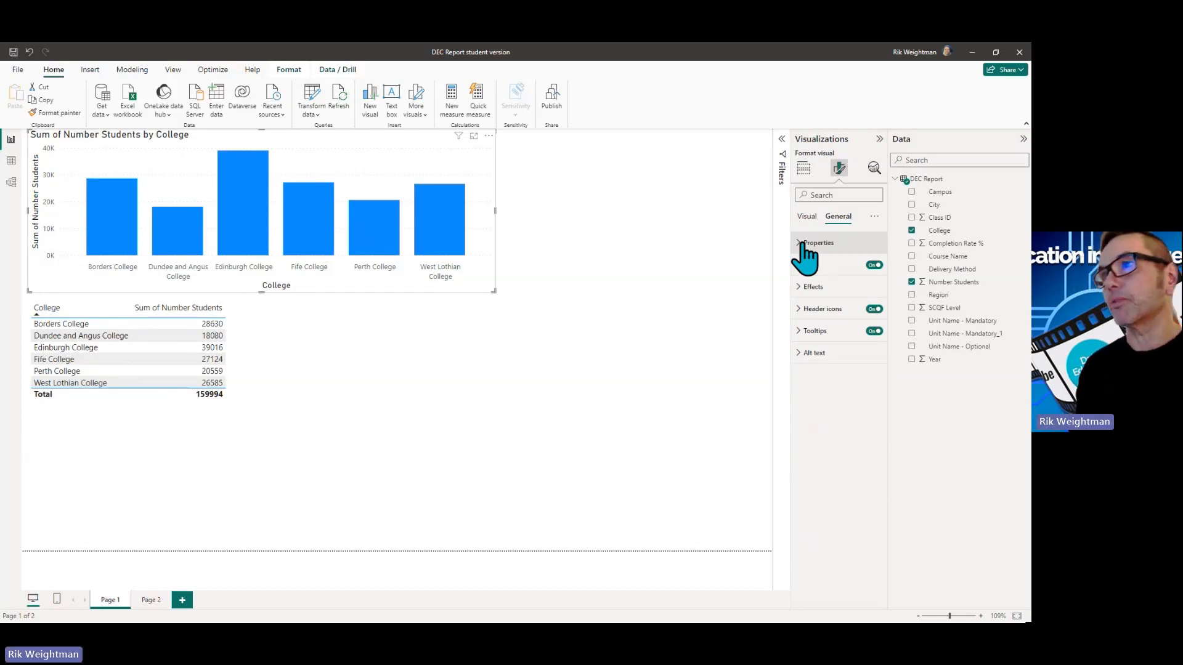
pyautogui.click(802, 244)
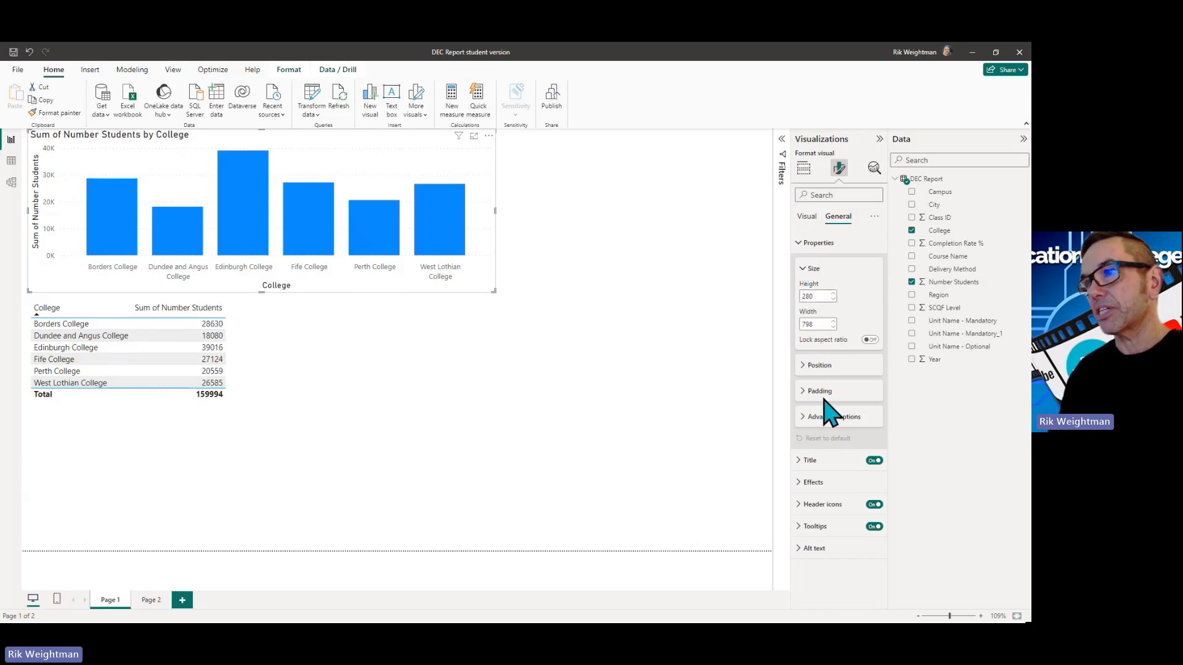
pyautogui.click(801, 244)
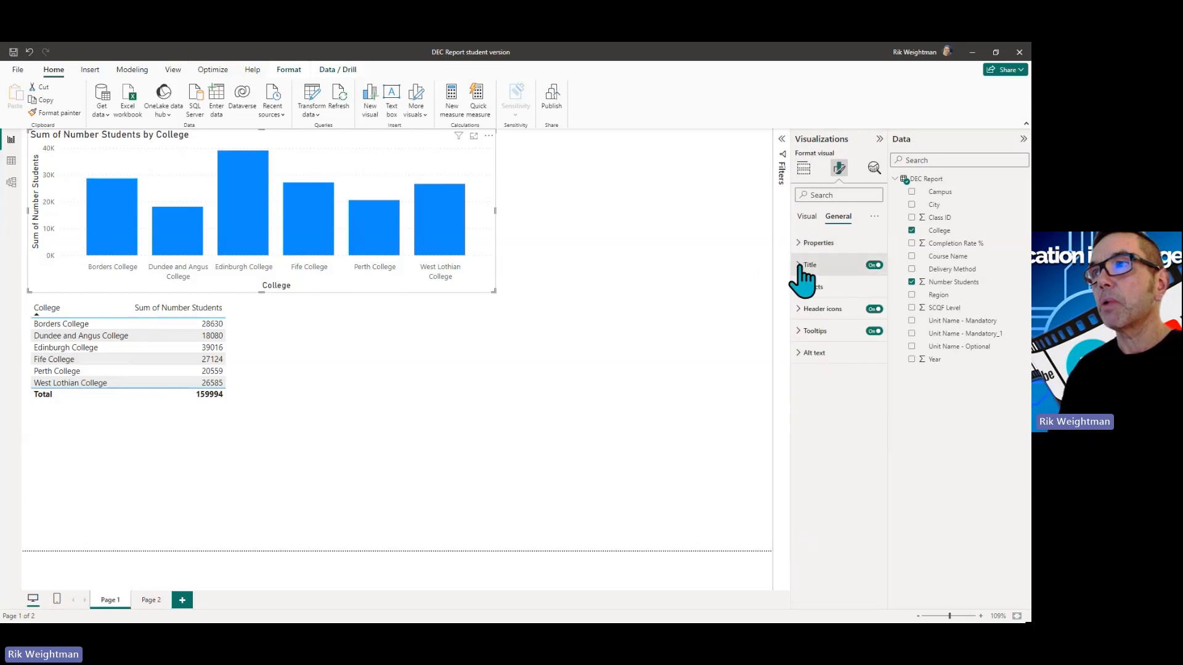
# Change the column chart's title text to "Number Student By College"
pyautogui.click(804, 271)
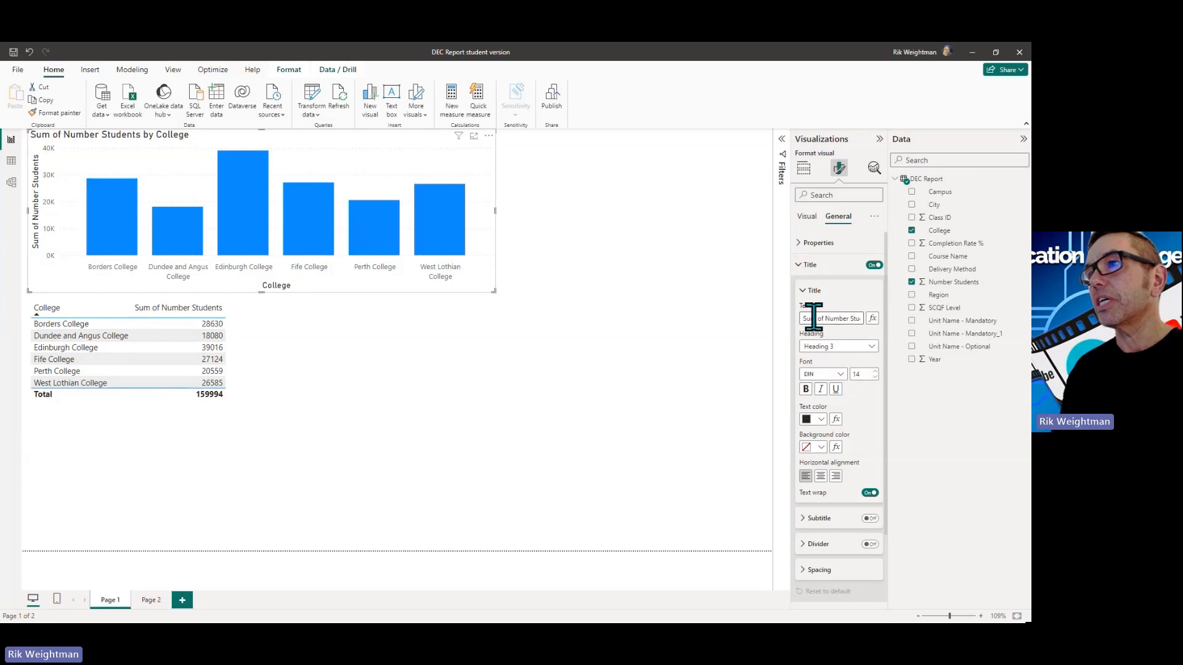
pyautogui.click(818, 319)
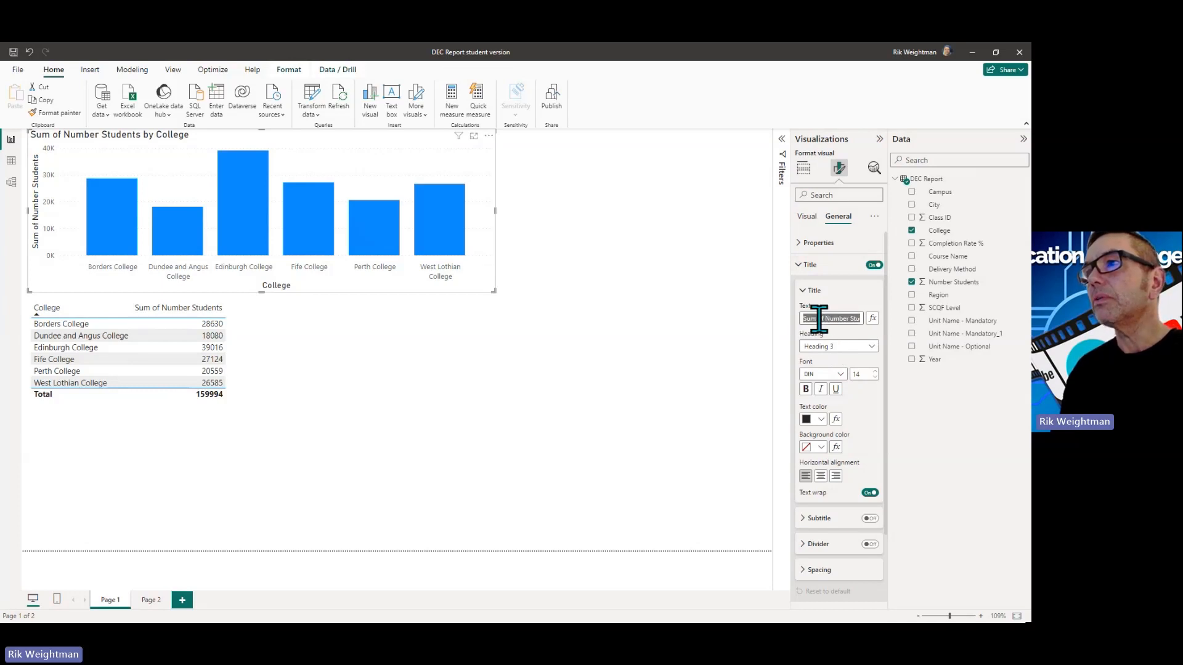
pyautogui.write('Num')
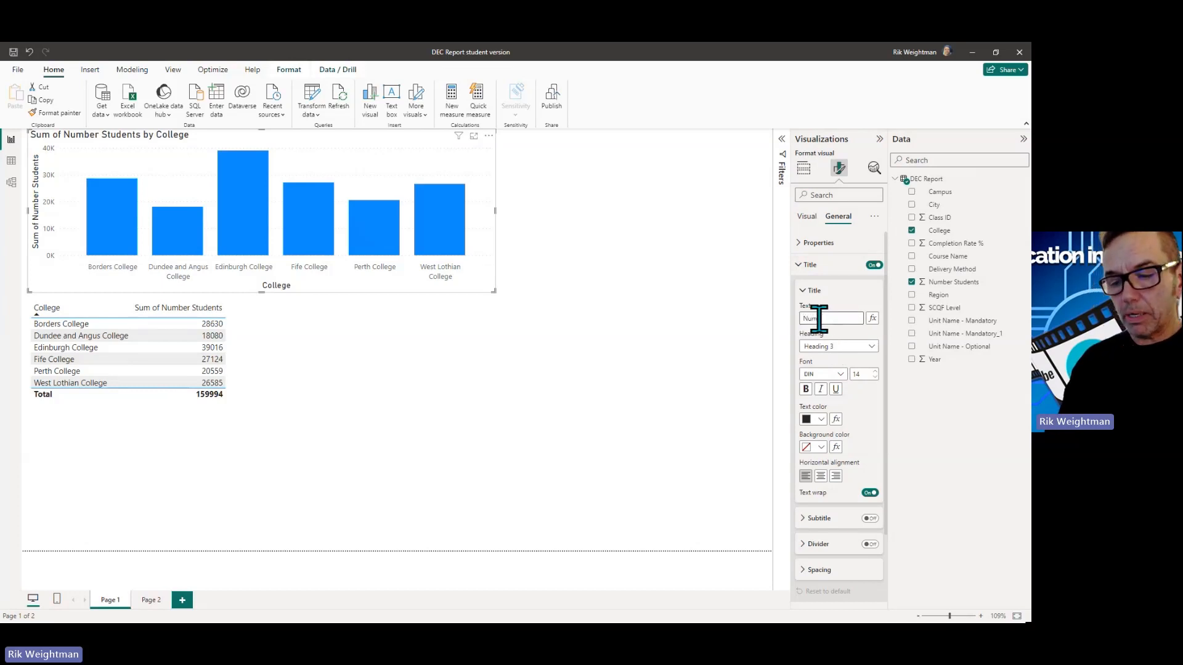
pyautogui.write('ber Stu')
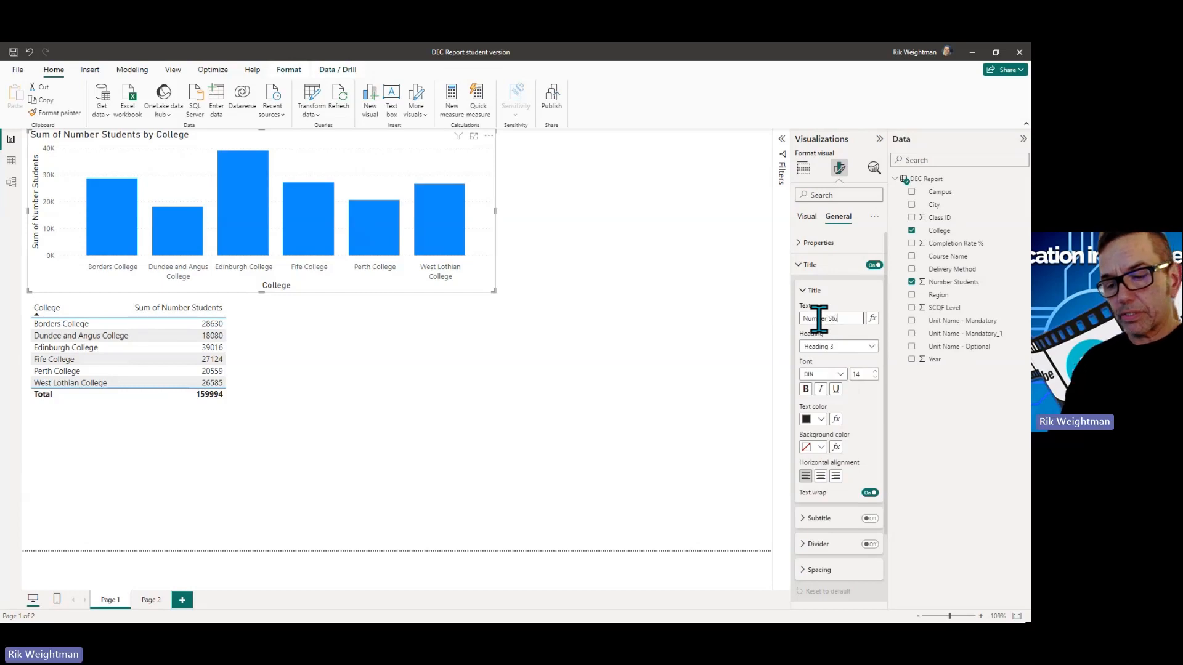
pyautogui.write('dent By Col')
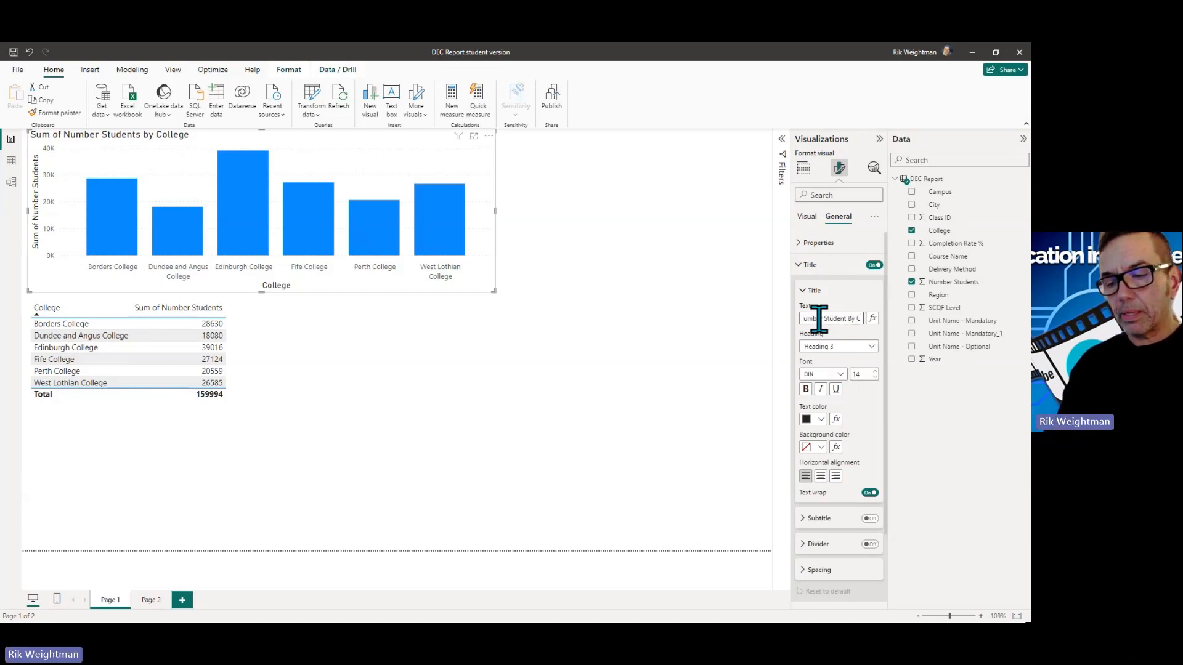
pyautogui.write('lege')
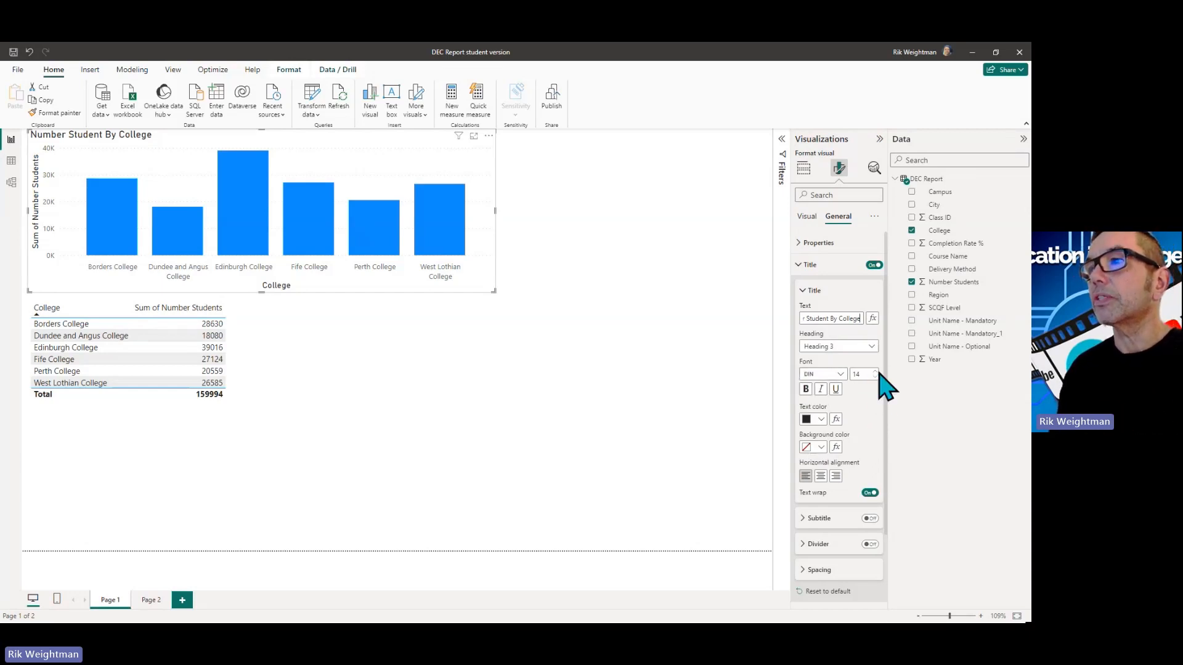
# Increase the column chart title's font size to 20
pyautogui.click(875, 372)
pyautogui.click(875, 371)
pyautogui.click(875, 371)
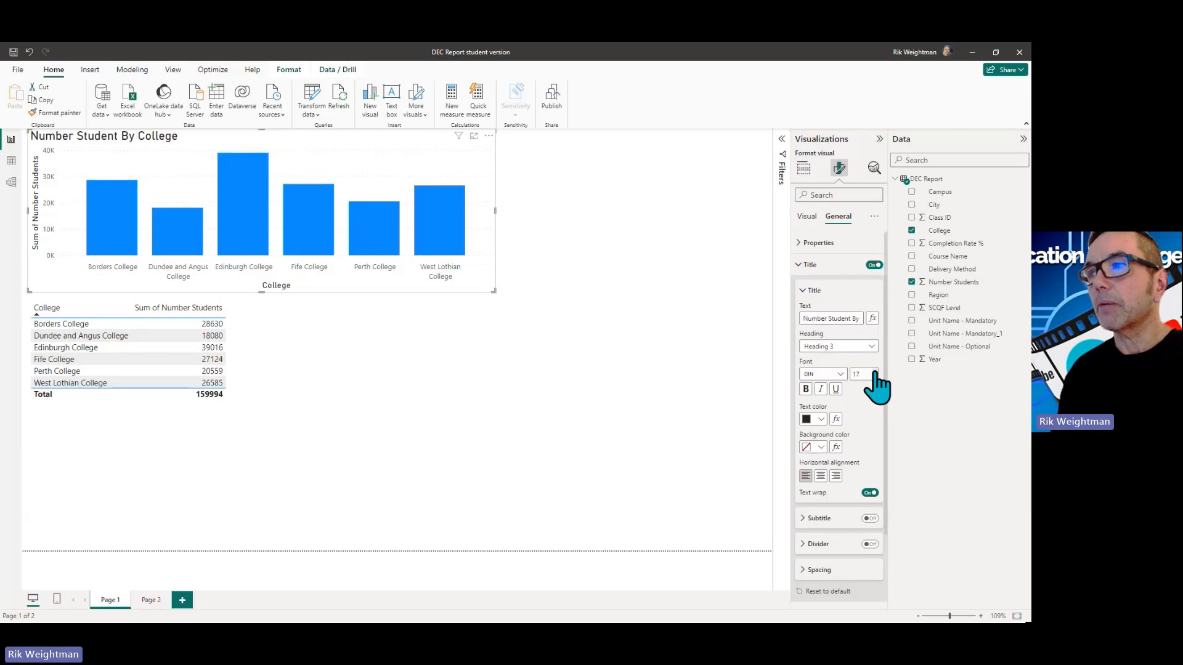
pyautogui.click(875, 371)
pyautogui.click(875, 372)
pyautogui.click(875, 371)
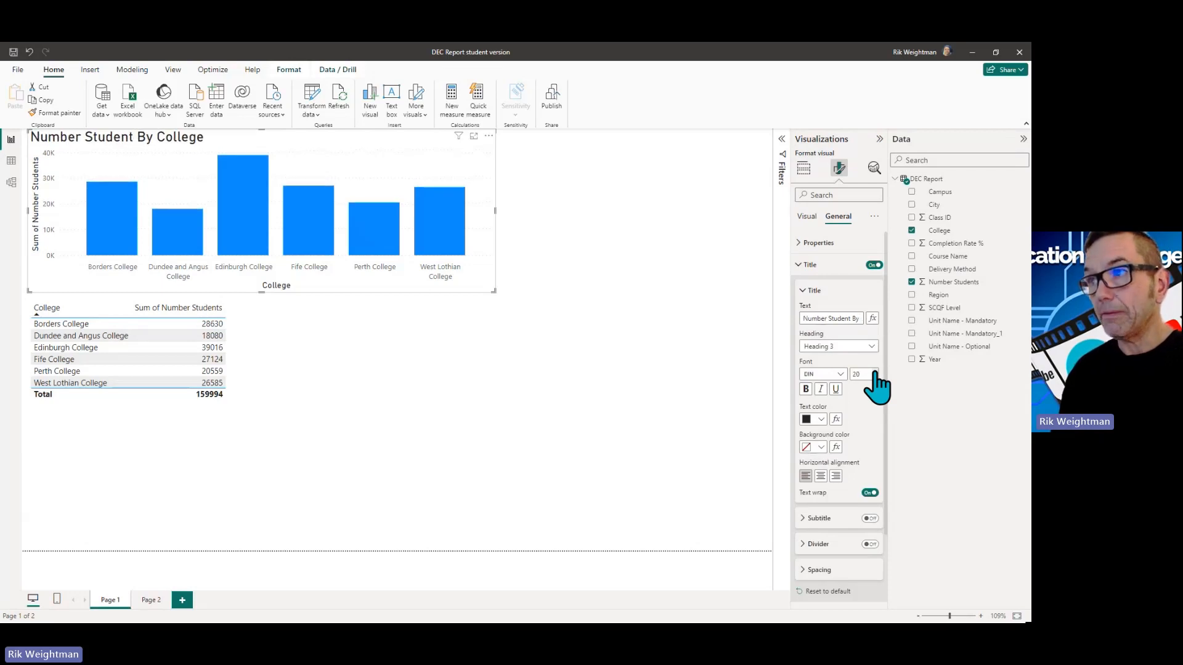
# Colour the chart title's text white and give it a custom background colour of #00C2CB
pyautogui.click(822, 420)
pyautogui.click(813, 456)
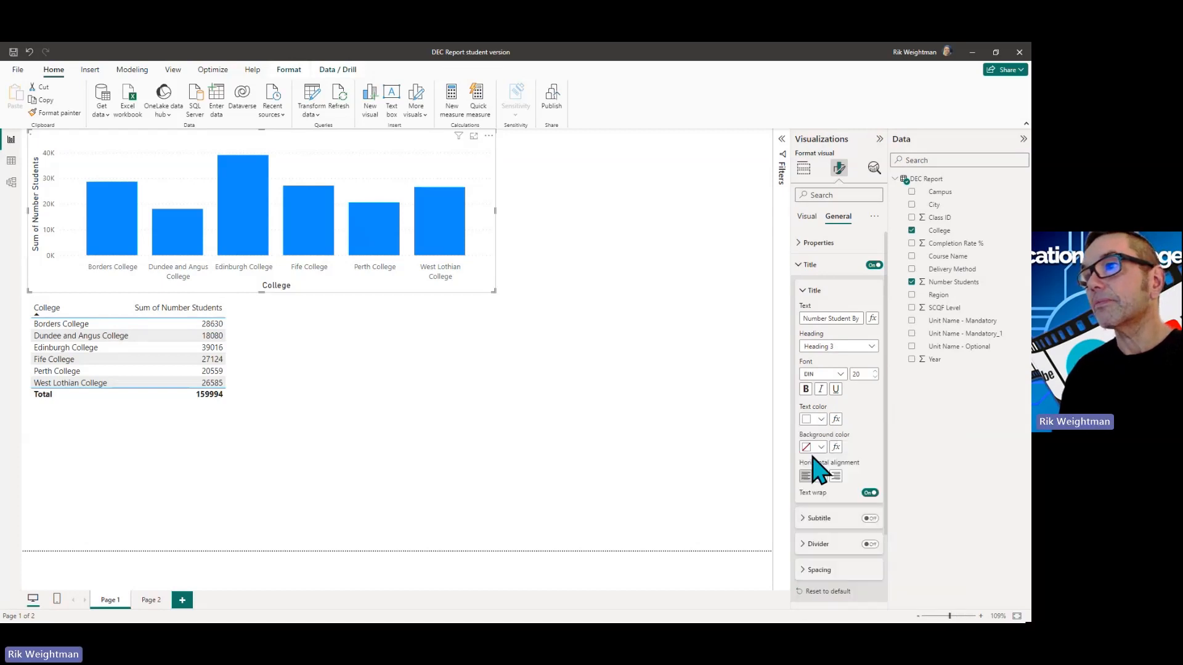
pyautogui.click(822, 448)
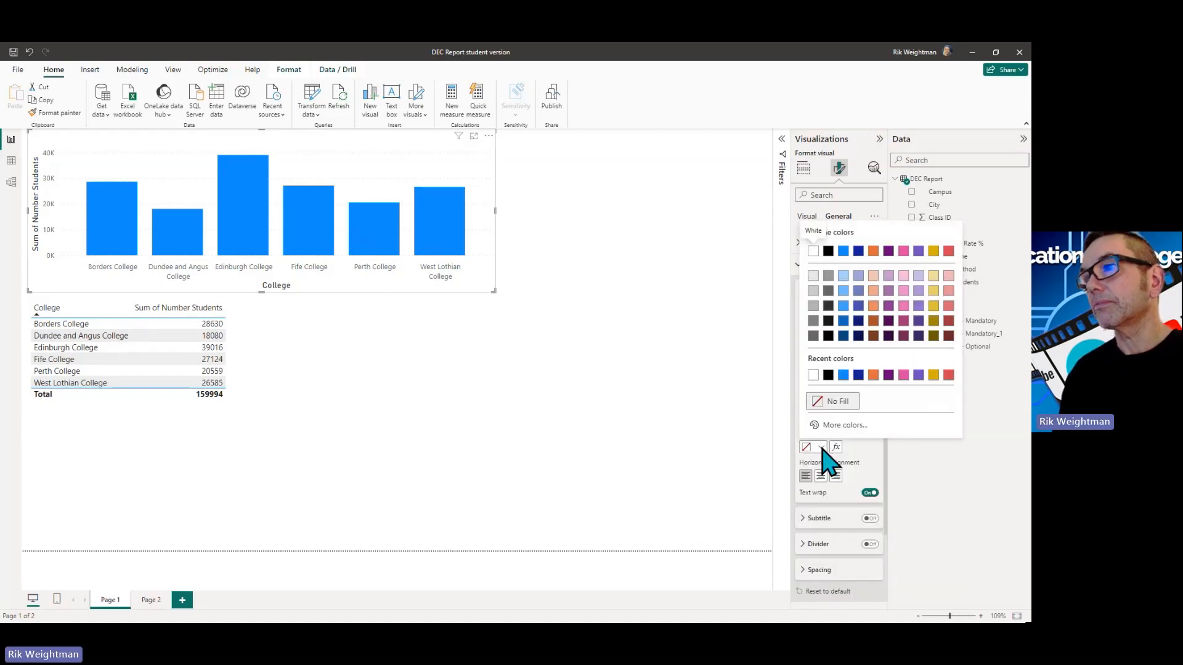
pyautogui.click(859, 427)
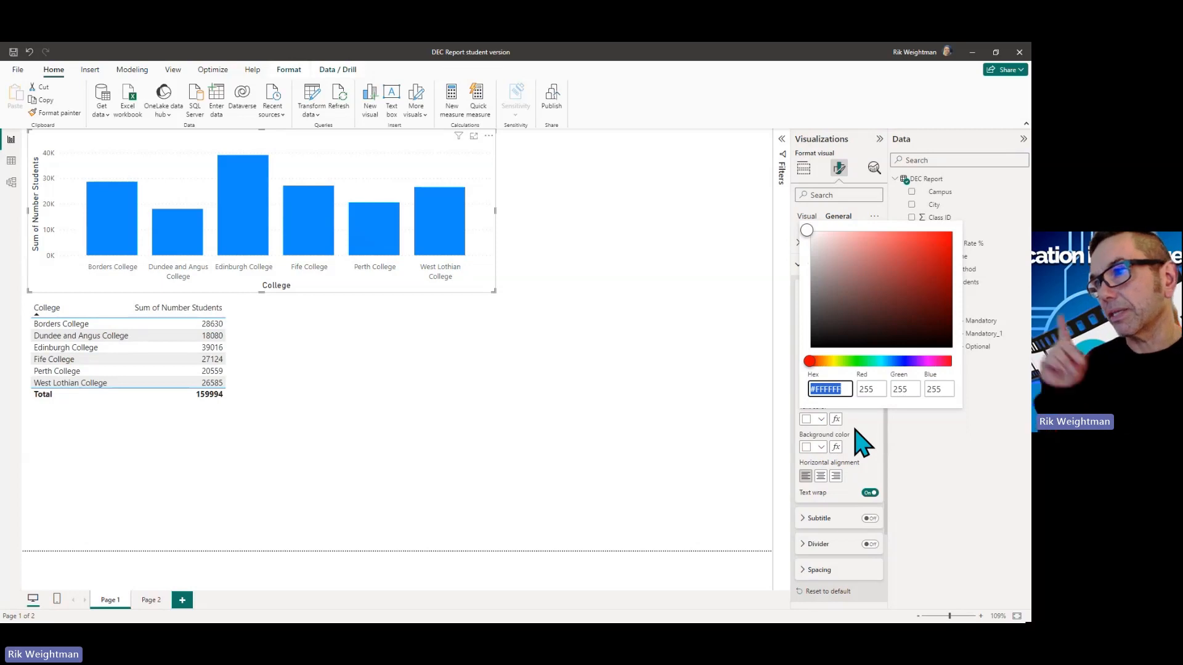
pyautogui.doubleClick(832, 389)
pyautogui.write('00')
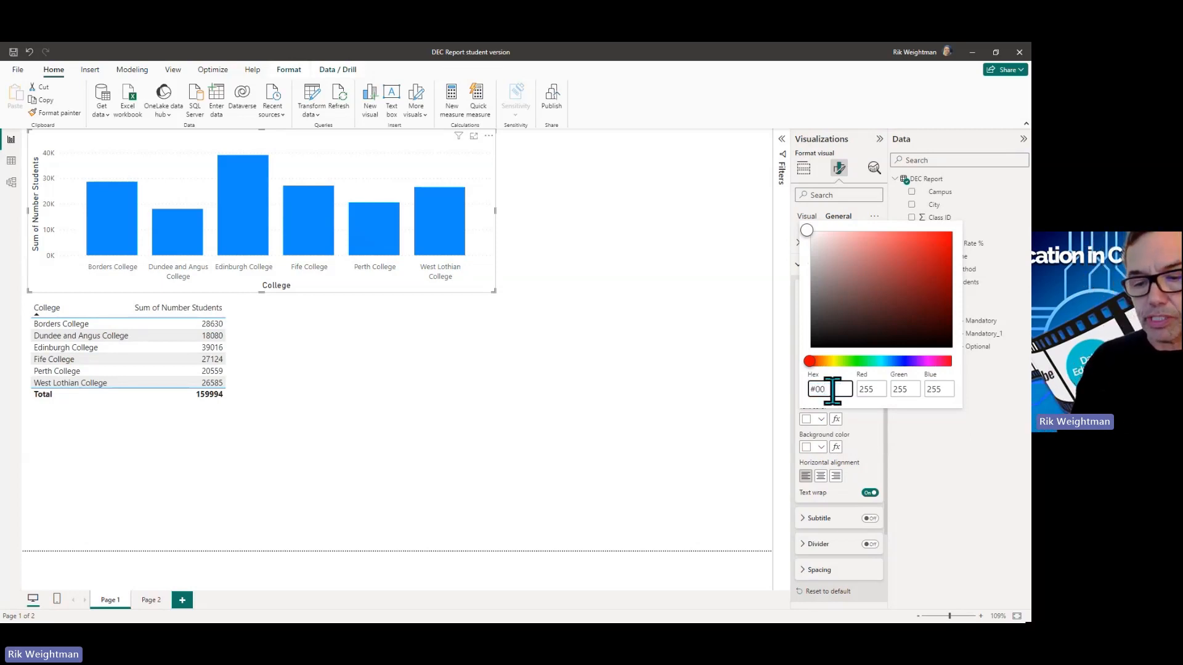
pyautogui.write('c2cb')
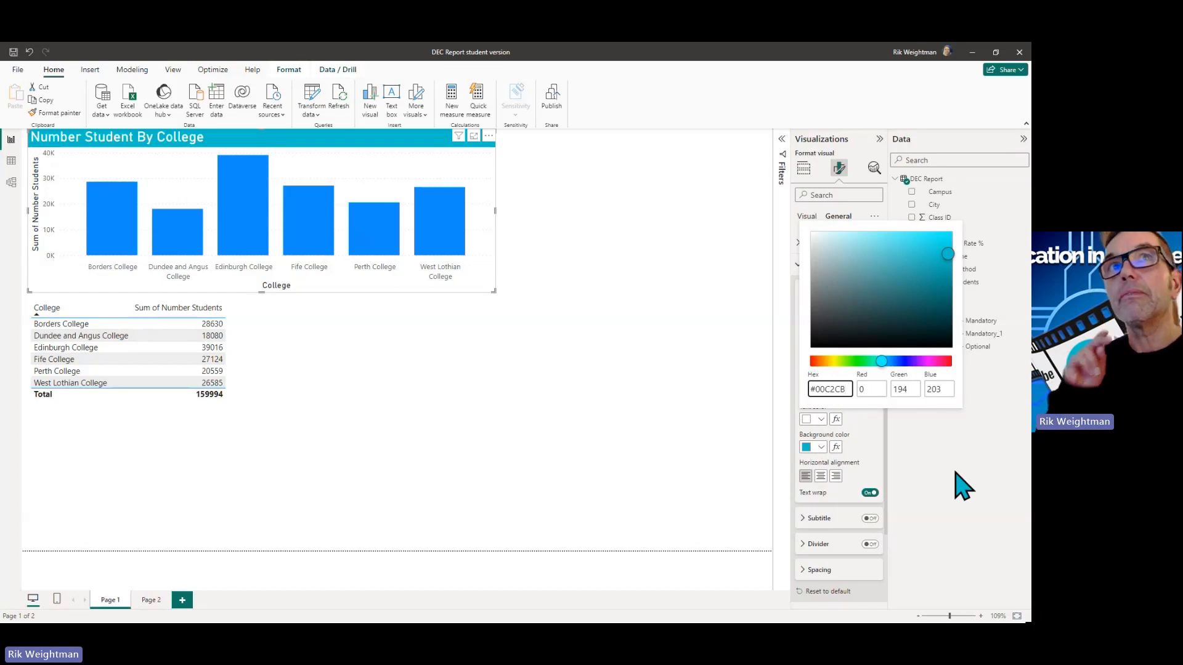
# Centre the chart title horizontally and deselect the chart
pyautogui.click(822, 478)
pyautogui.click(821, 476)
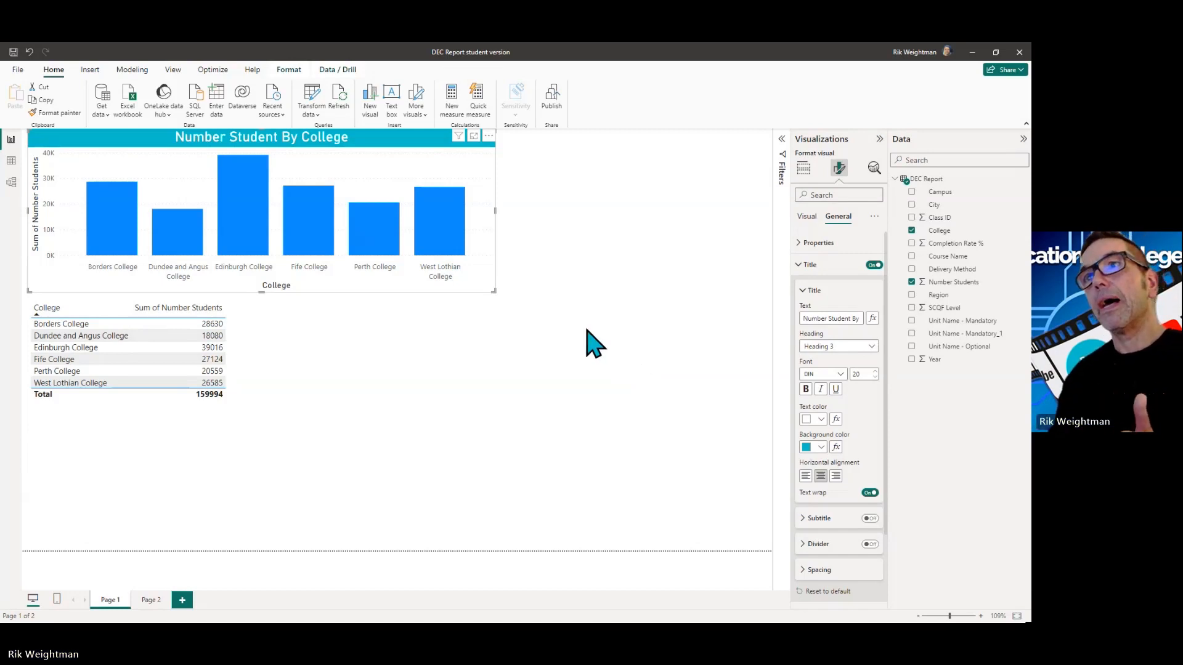
pyautogui.click(610, 362)
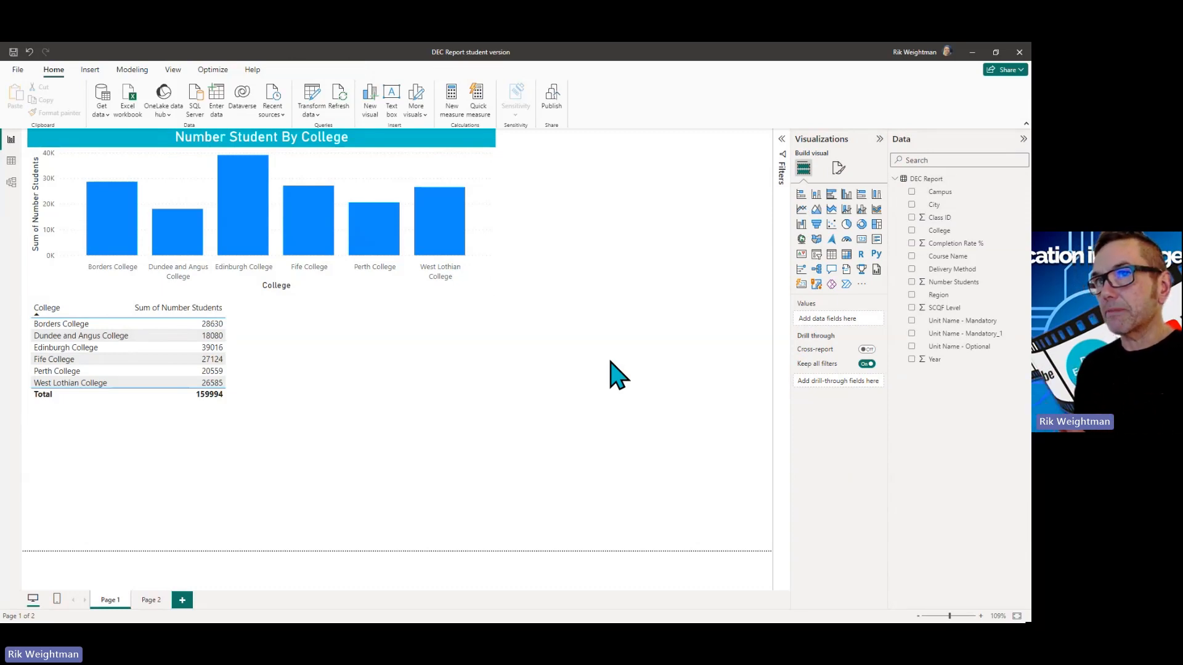
# Turn on the visual border and shadow effects for the column chart
pyautogui.click(493, 178)
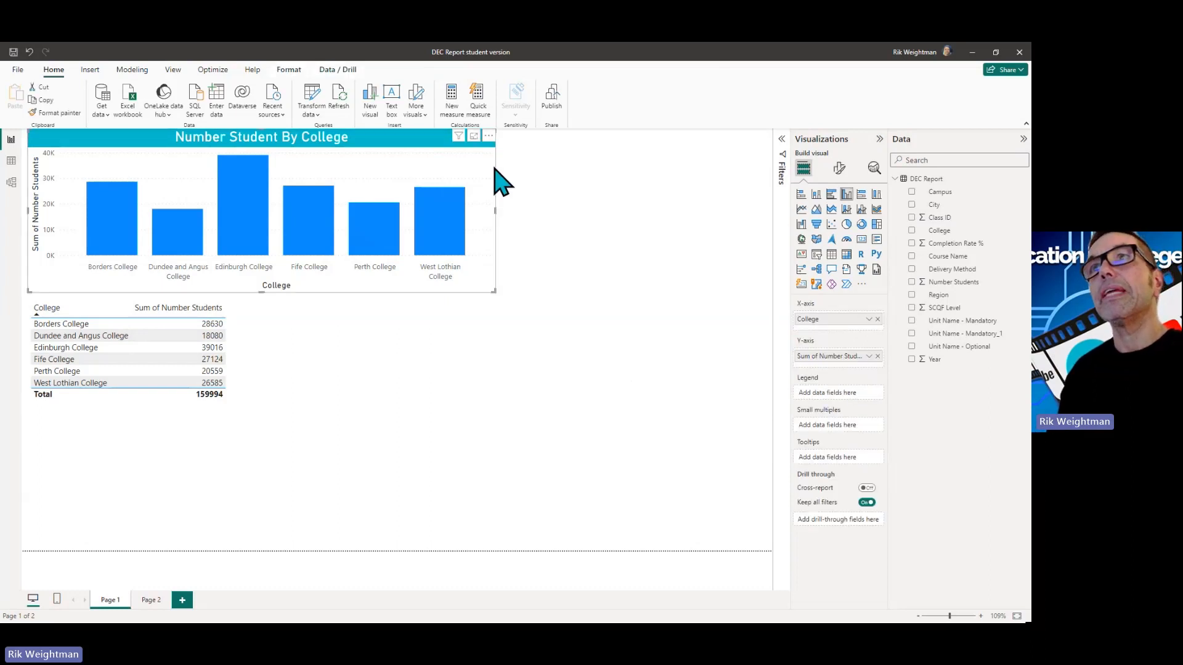
pyautogui.click(839, 170)
pyautogui.click(844, 217)
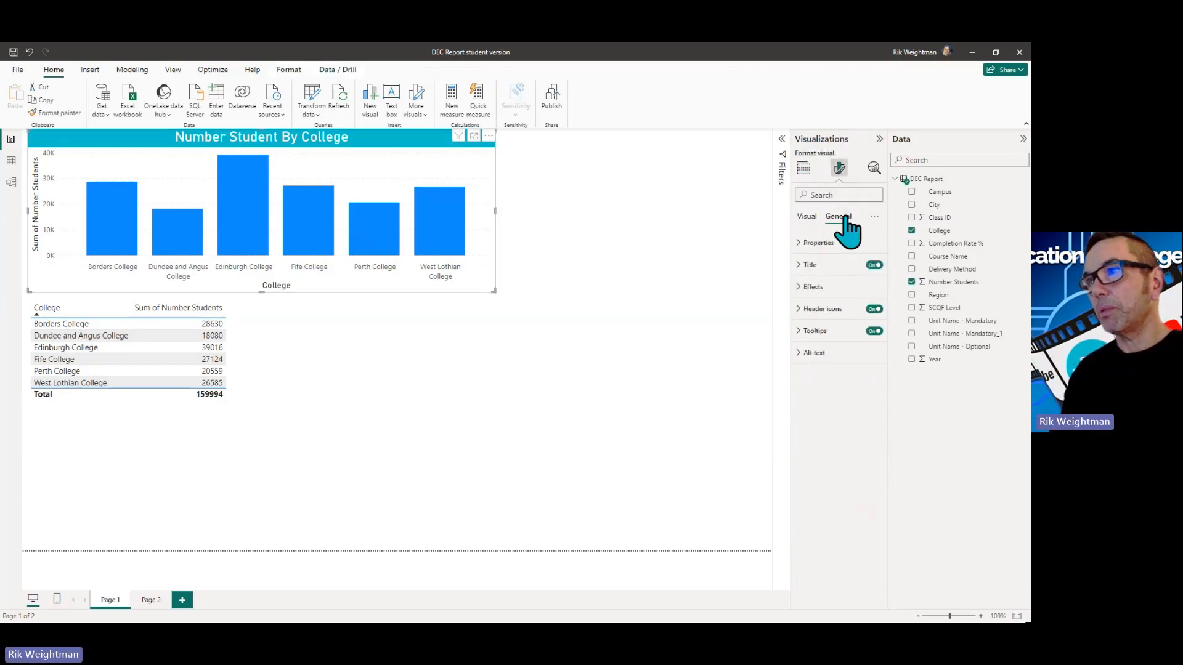
pyautogui.click(808, 287)
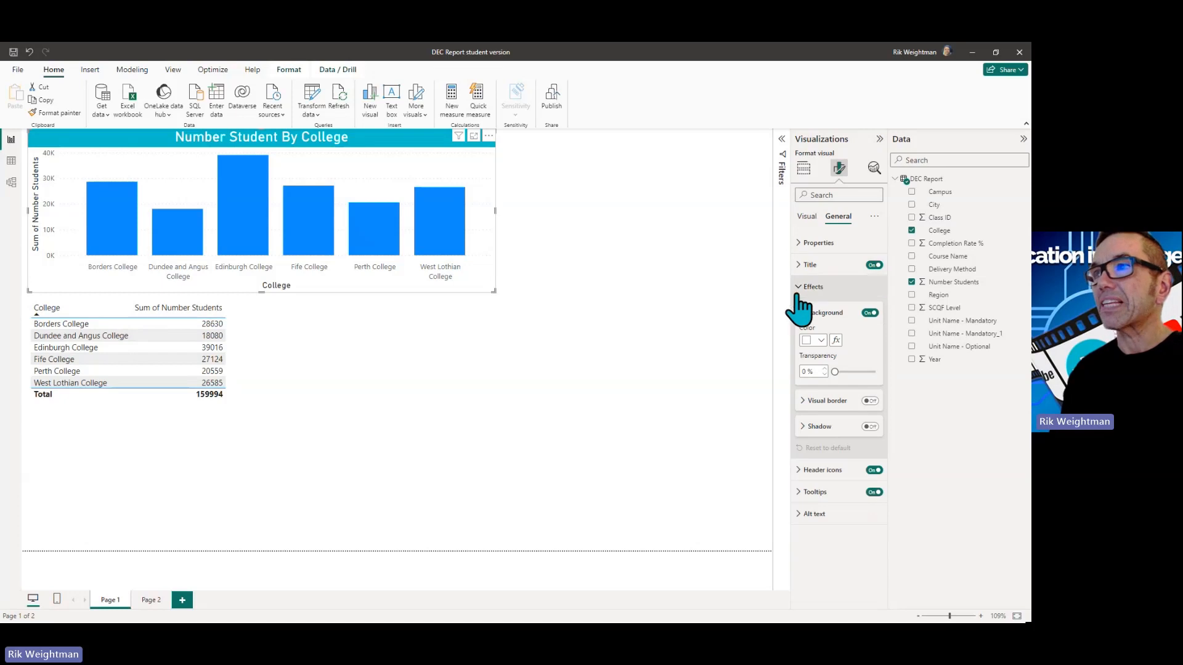
pyautogui.click(871, 402)
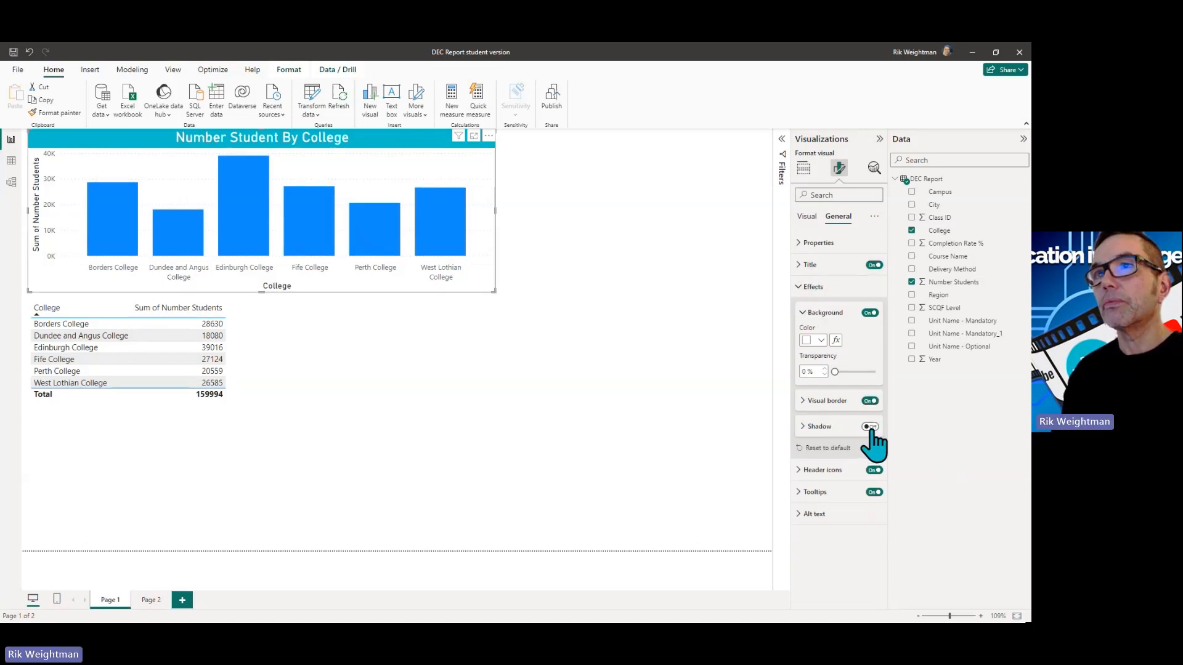
pyautogui.click(870, 427)
pyautogui.click(658, 280)
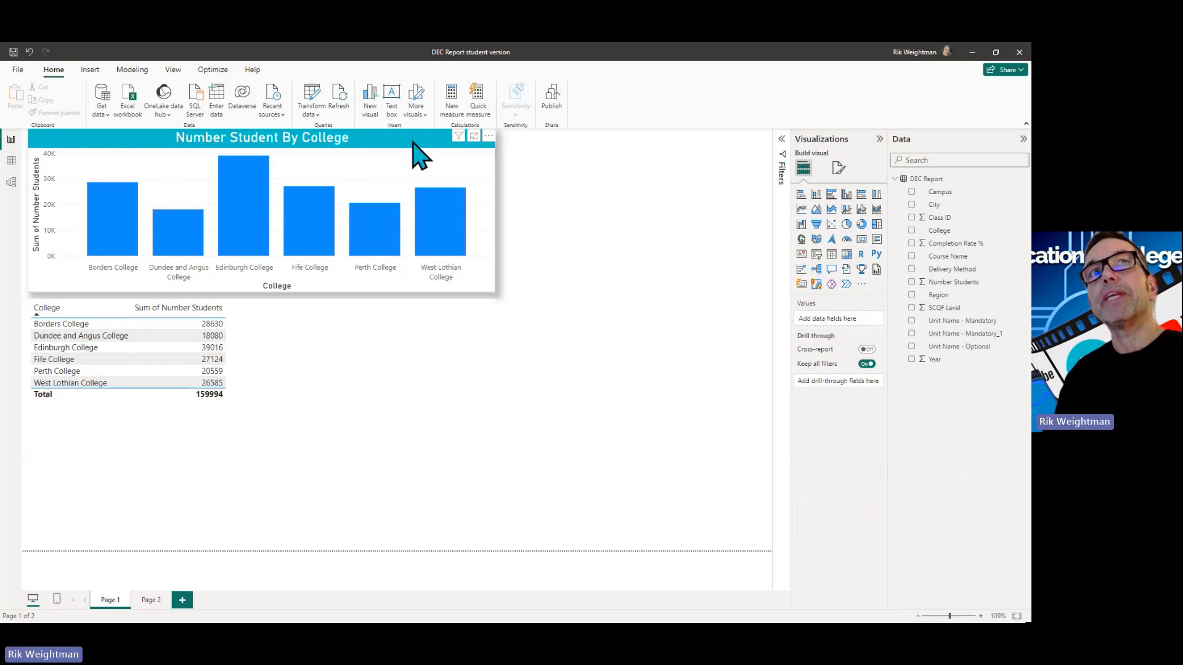
# Move the column chart slightly to the page's left edge and turn off its X-axis title
pyautogui.moveTo(415, 153); pyautogui.dragTo(409, 152)
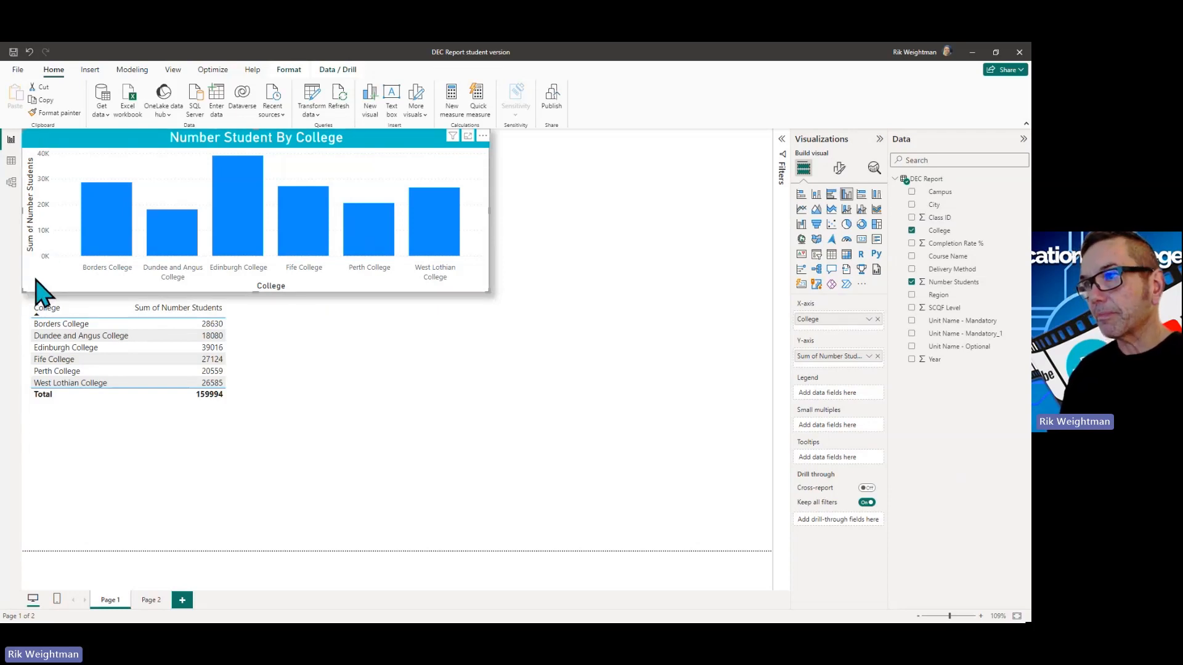
pyautogui.click(841, 173)
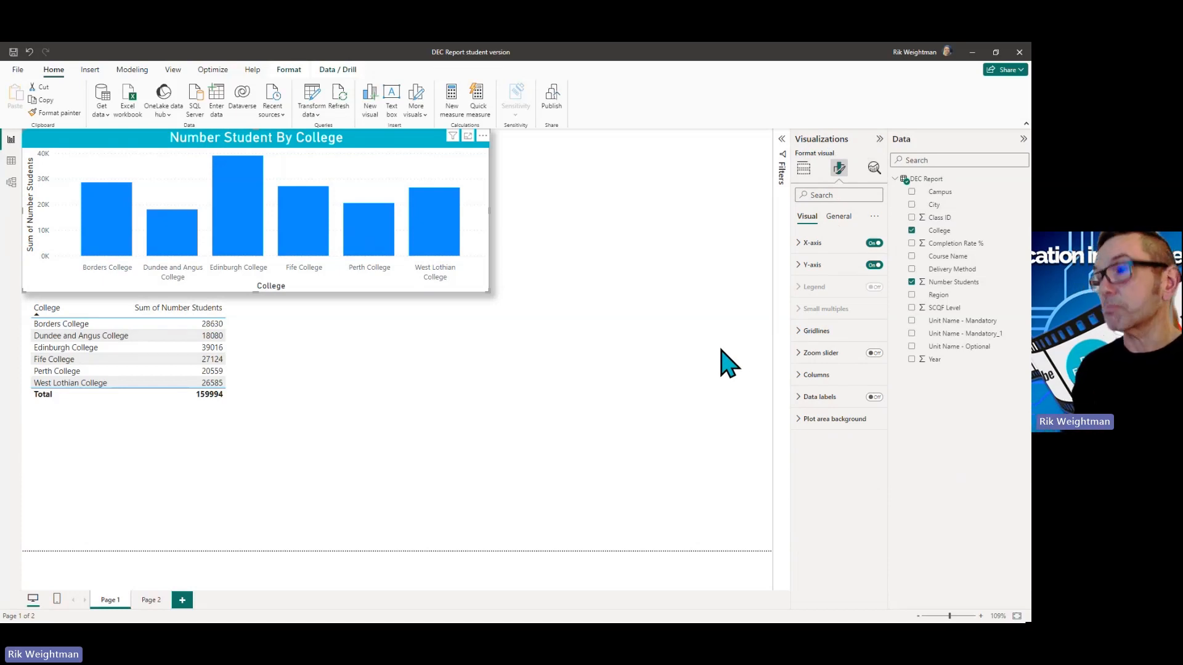
pyautogui.click(803, 246)
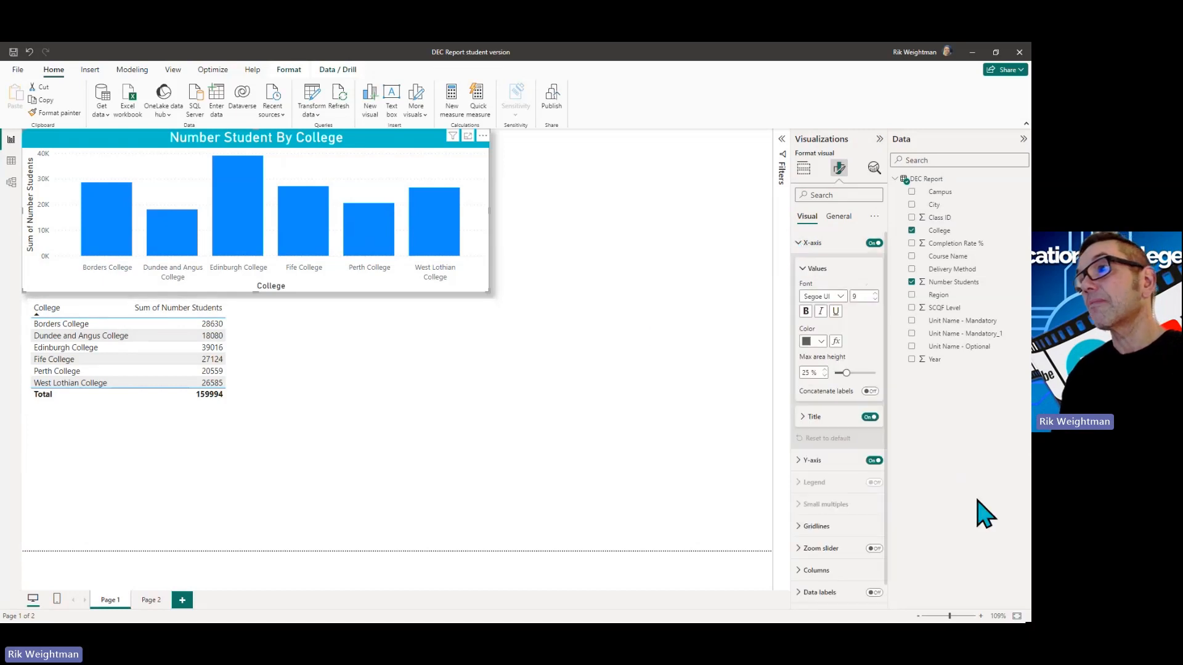
pyautogui.click(869, 418)
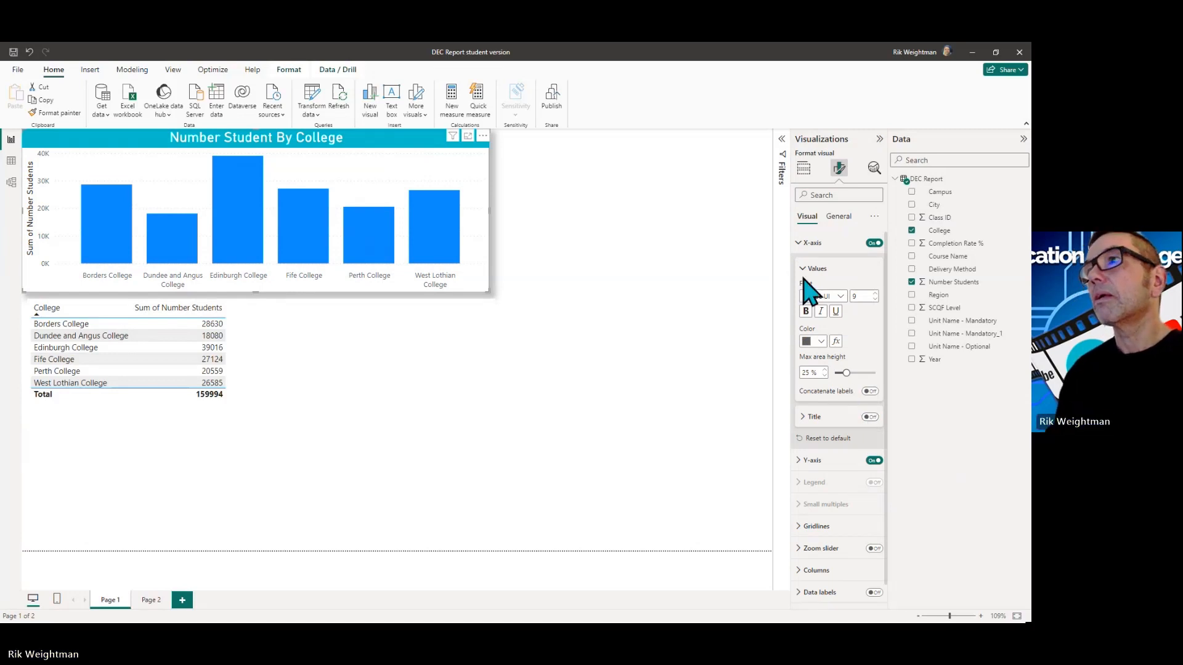
pyautogui.click(801, 245)
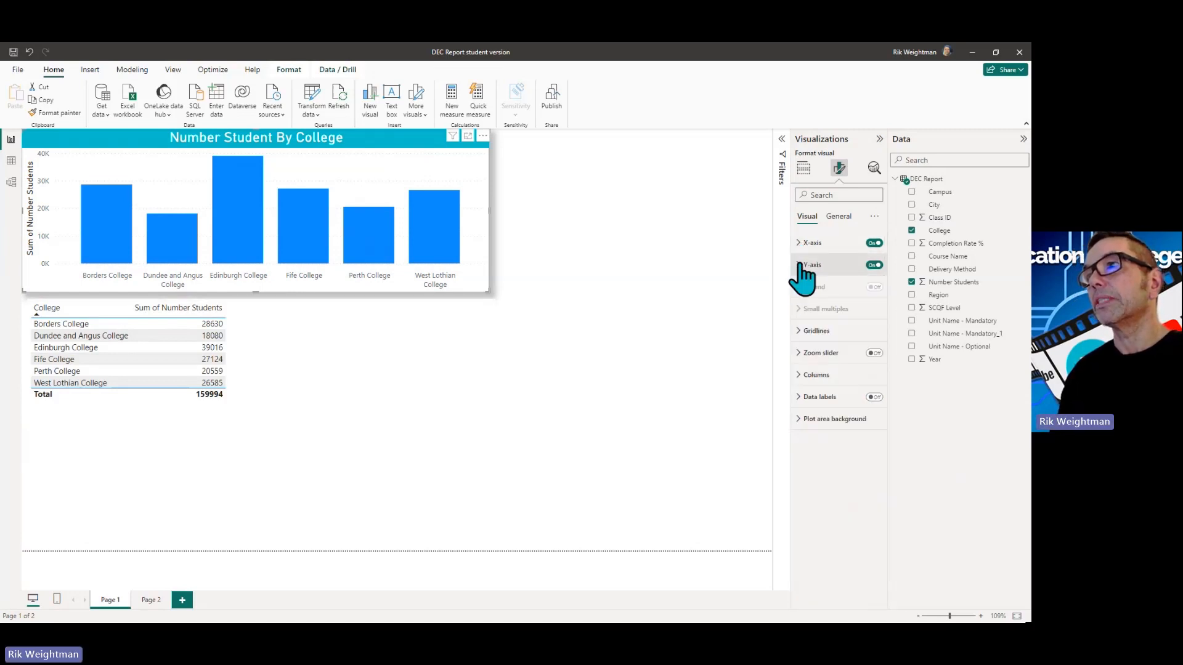
# Turn off the Y-axis title of the column chart
pyautogui.click(800, 266)
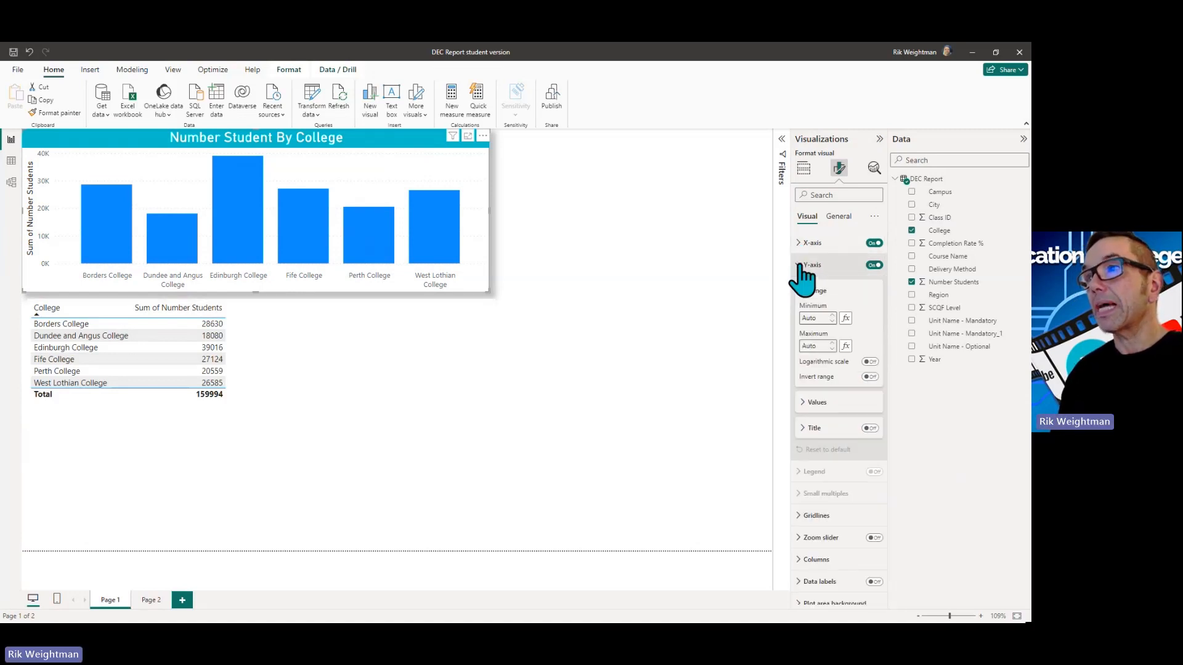
pyautogui.click(870, 429)
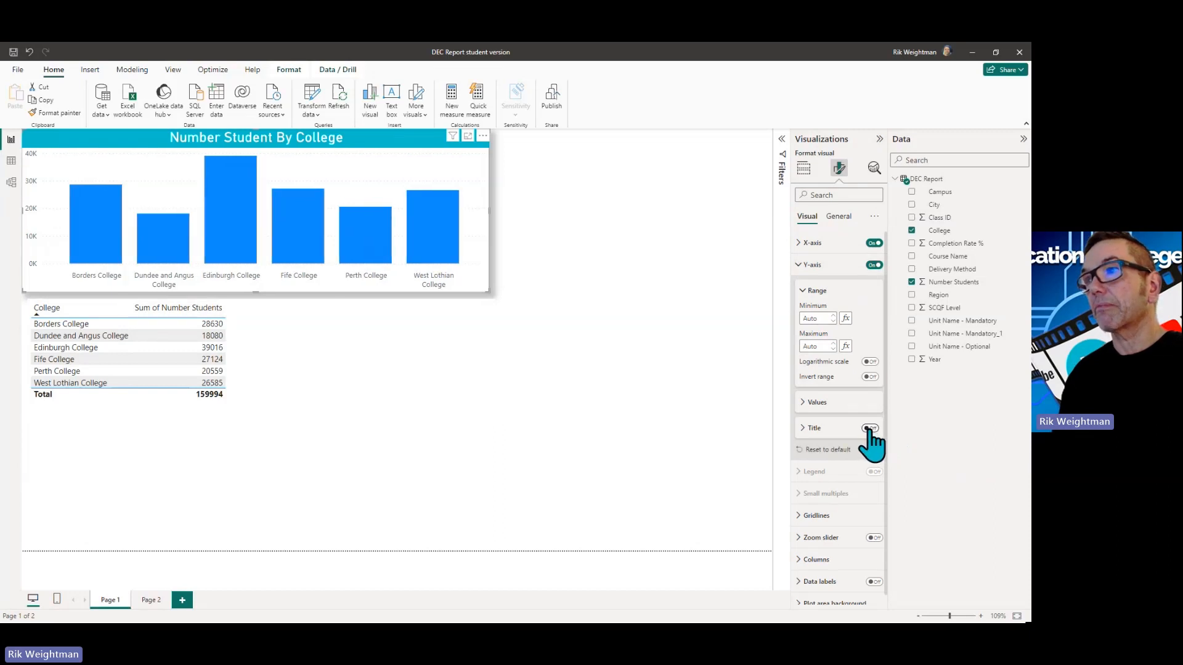
pyautogui.click(801, 266)
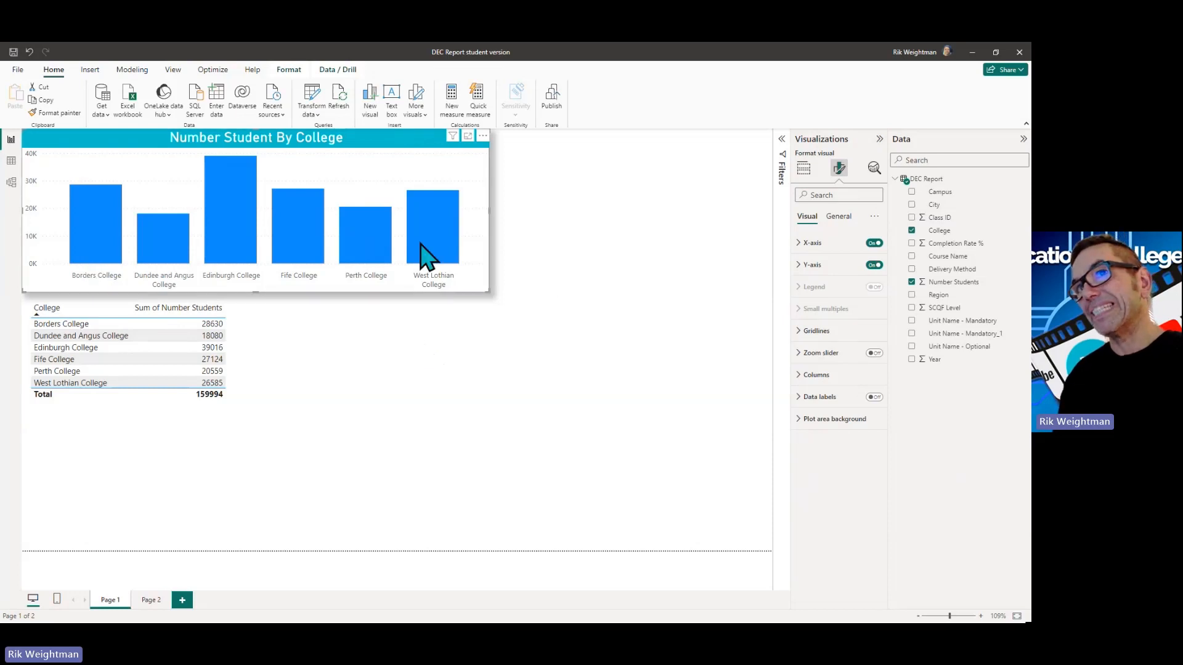
# Turn on the column chart's data labels with their position set to Inside base, and deselect the chart
pyautogui.click(800, 397)
pyautogui.click(874, 397)
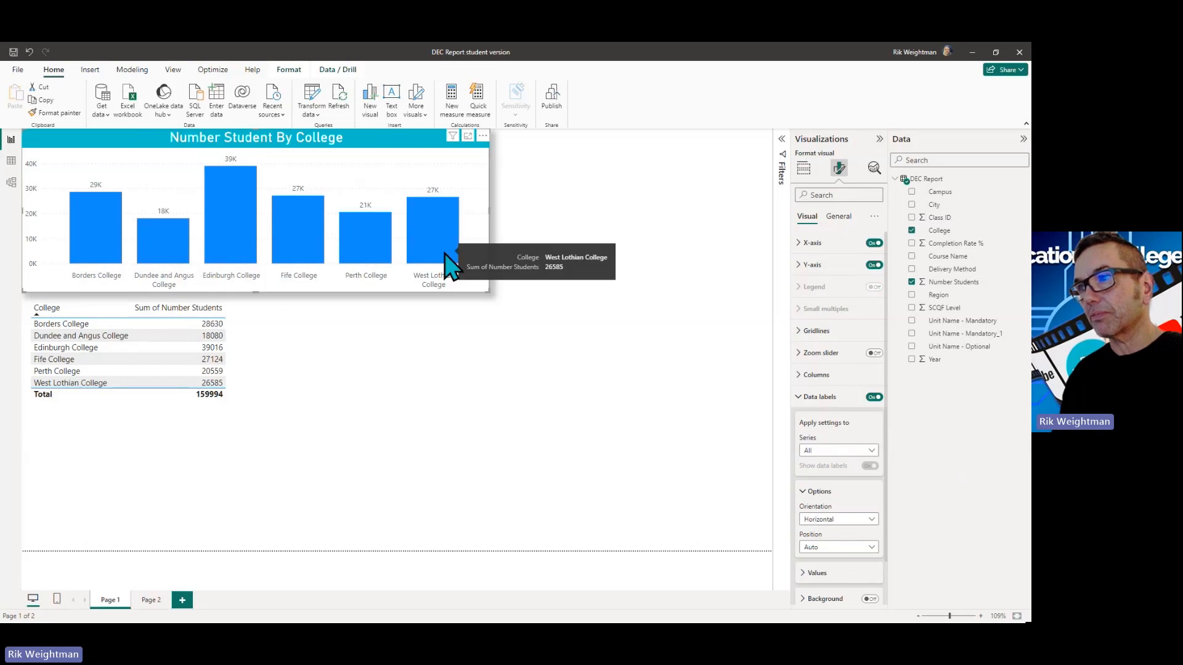
pyautogui.scroll(-1, 853, 508)
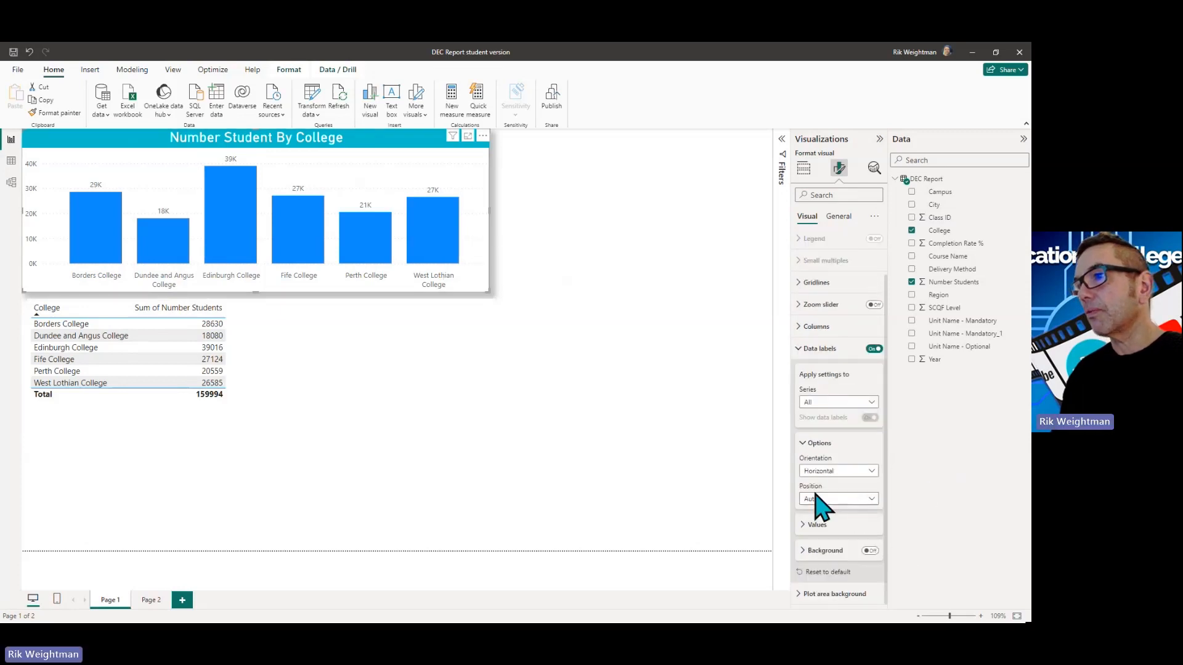
pyautogui.click(871, 500)
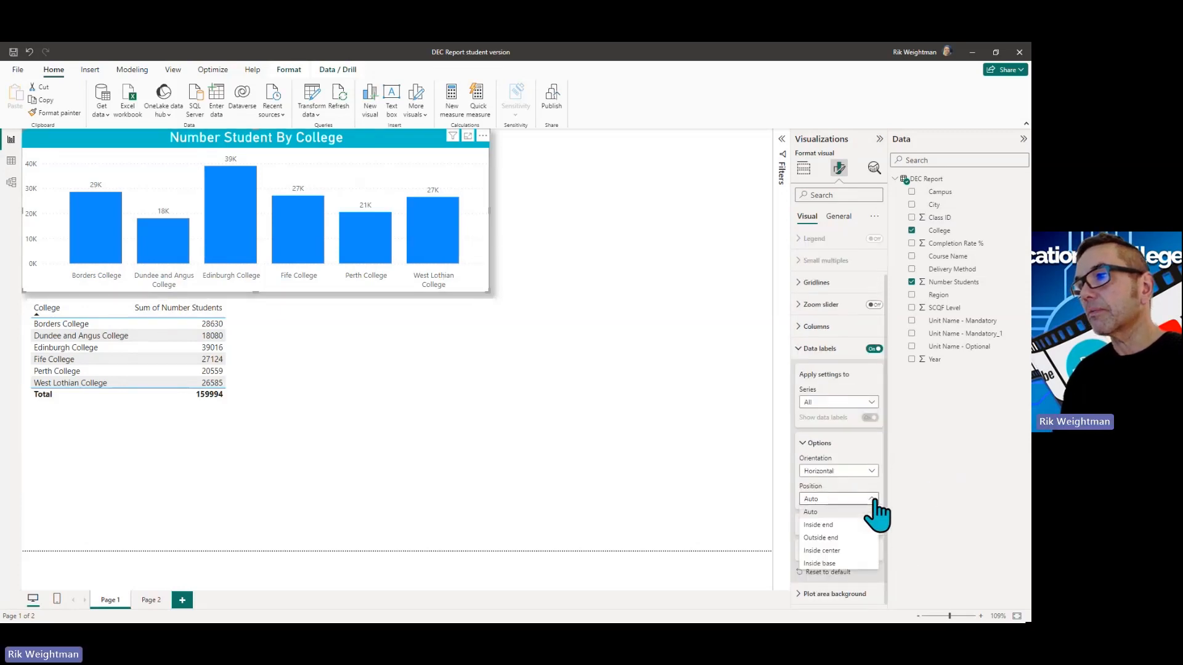
pyautogui.click(831, 563)
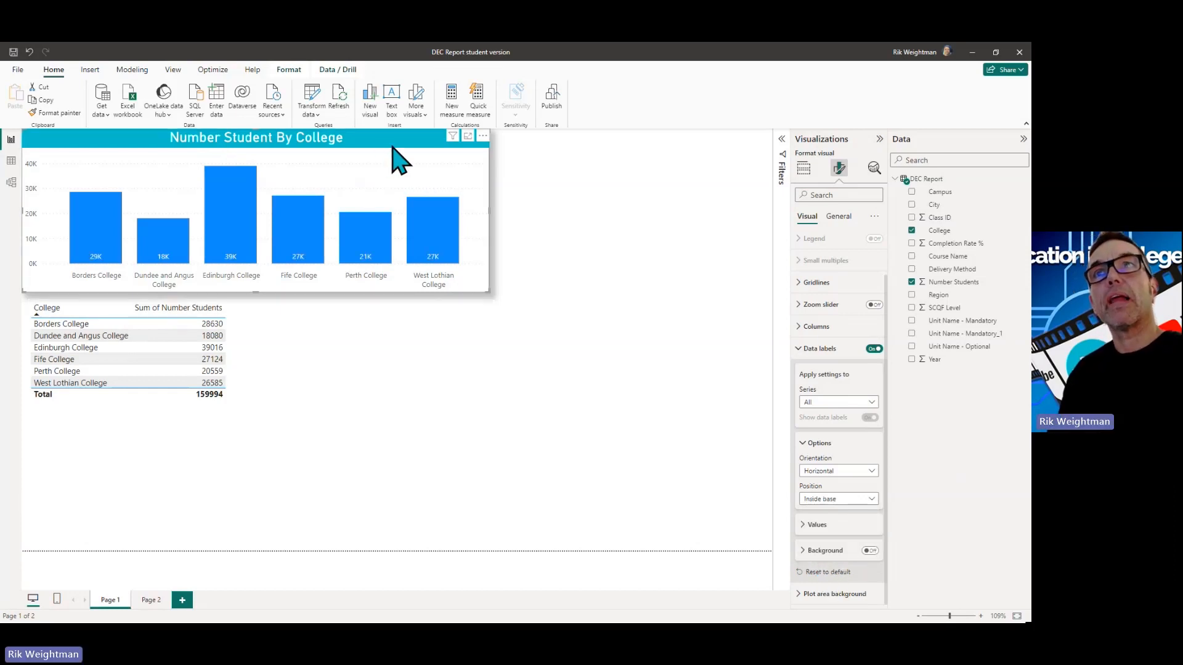
pyautogui.moveTo(391, 142); pyautogui.dragTo(376, 144)
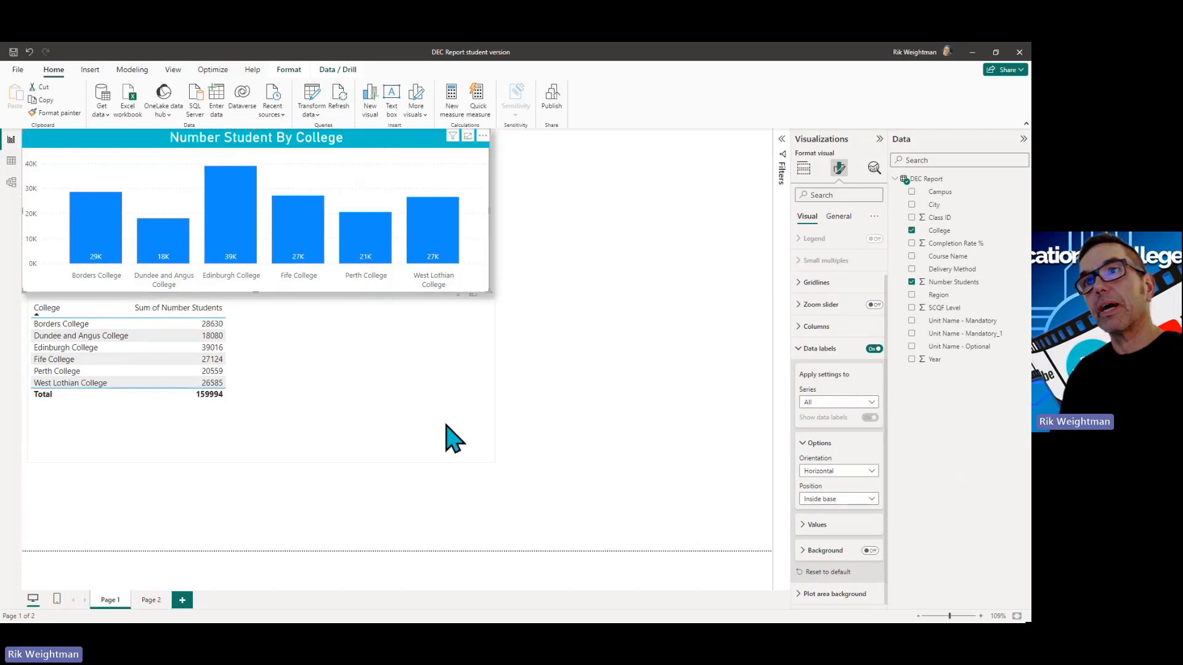
pyautogui.click(719, 371)
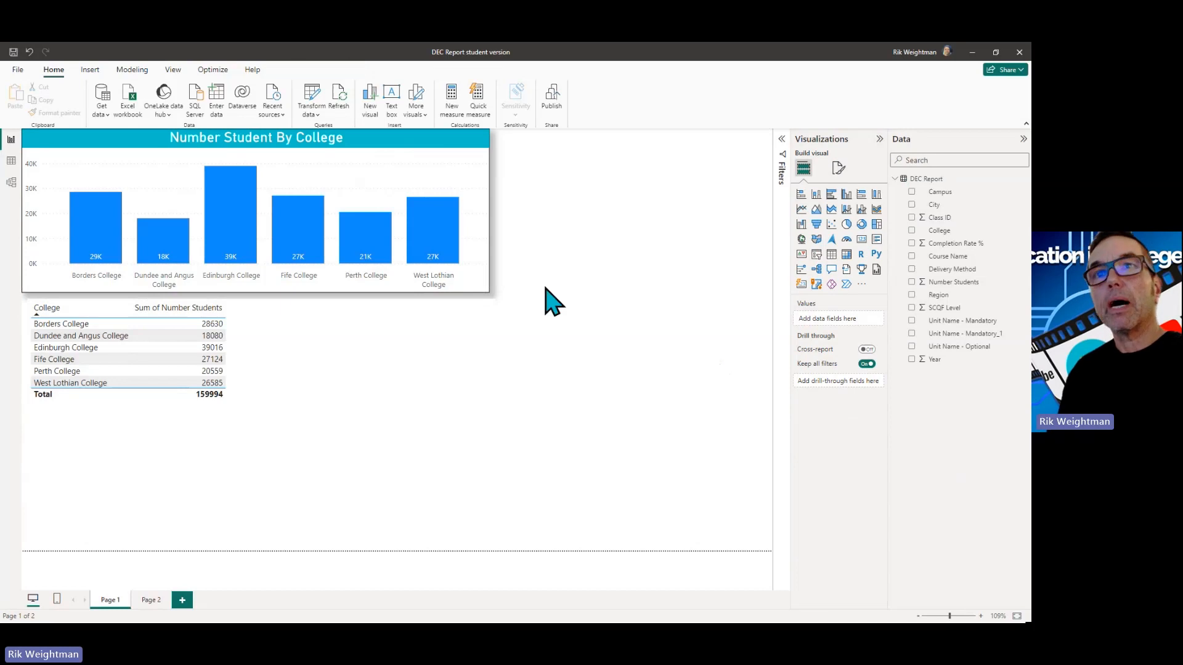
# Turn on the title of the college table below the chart and enter the text "Number Of Students By College"
pyautogui.click(330, 380)
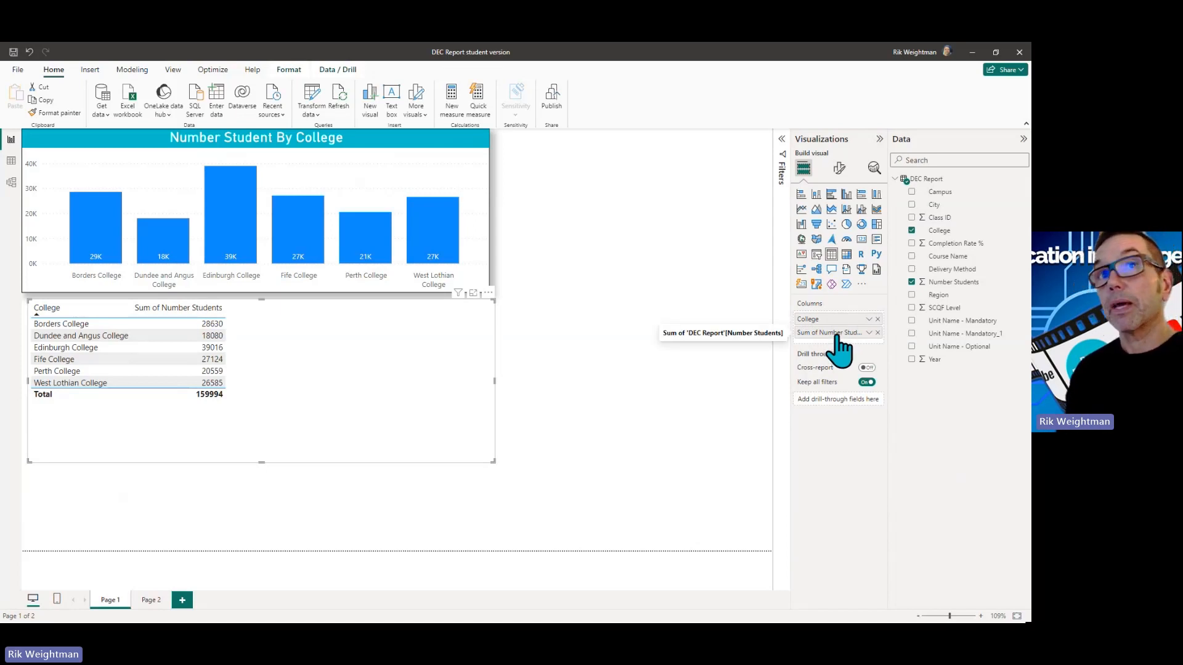
pyautogui.click(839, 168)
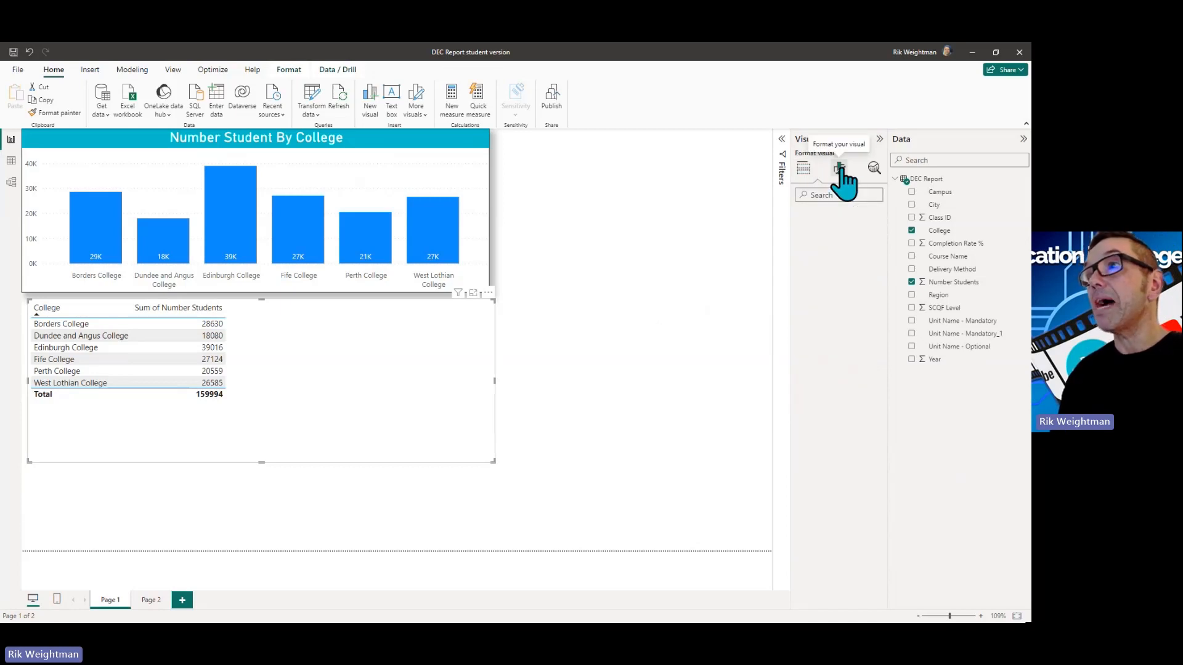
pyautogui.click(839, 220)
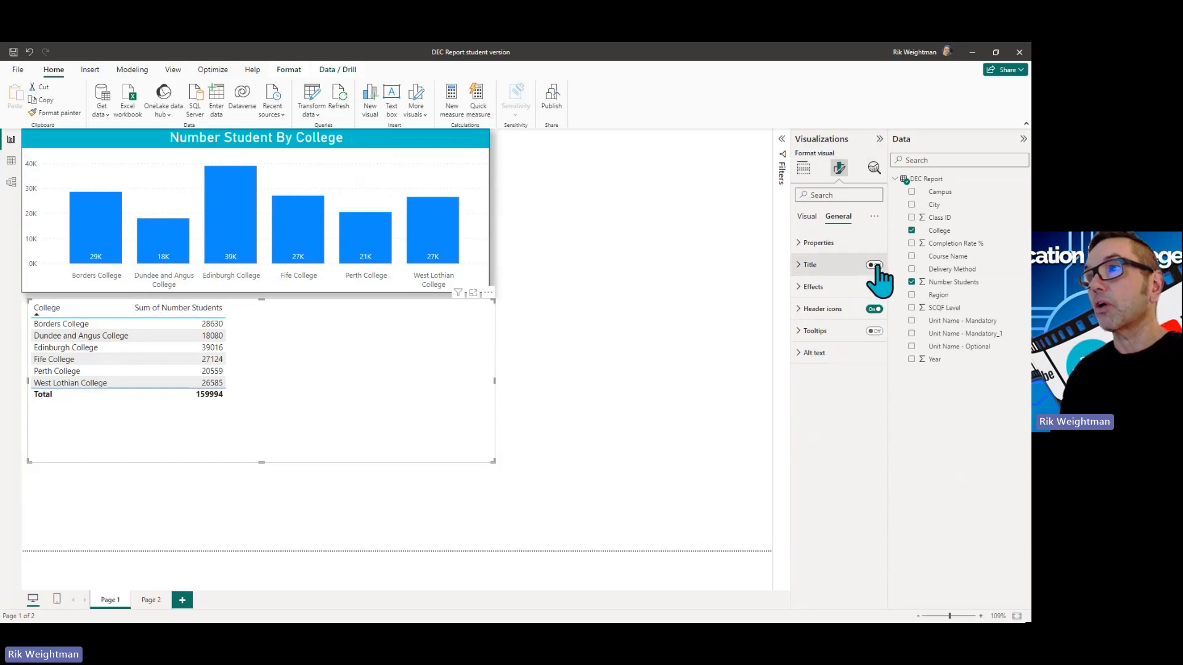
pyautogui.click(801, 266)
pyautogui.click(828, 318)
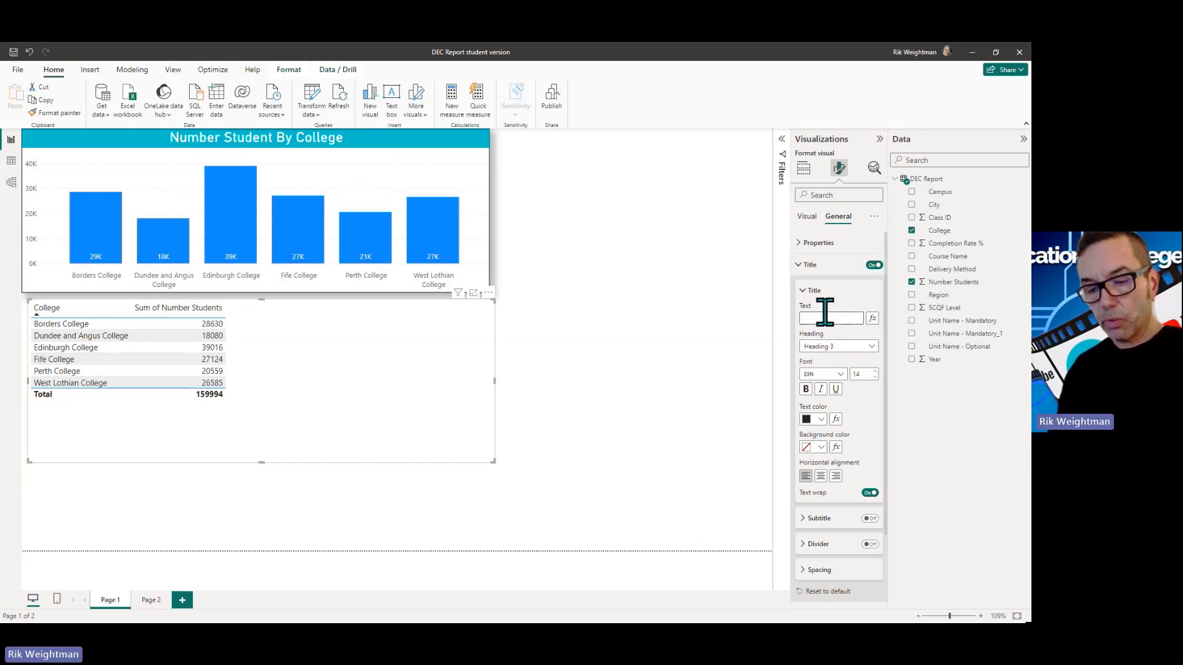
pyautogui.write('Number Of Studen')
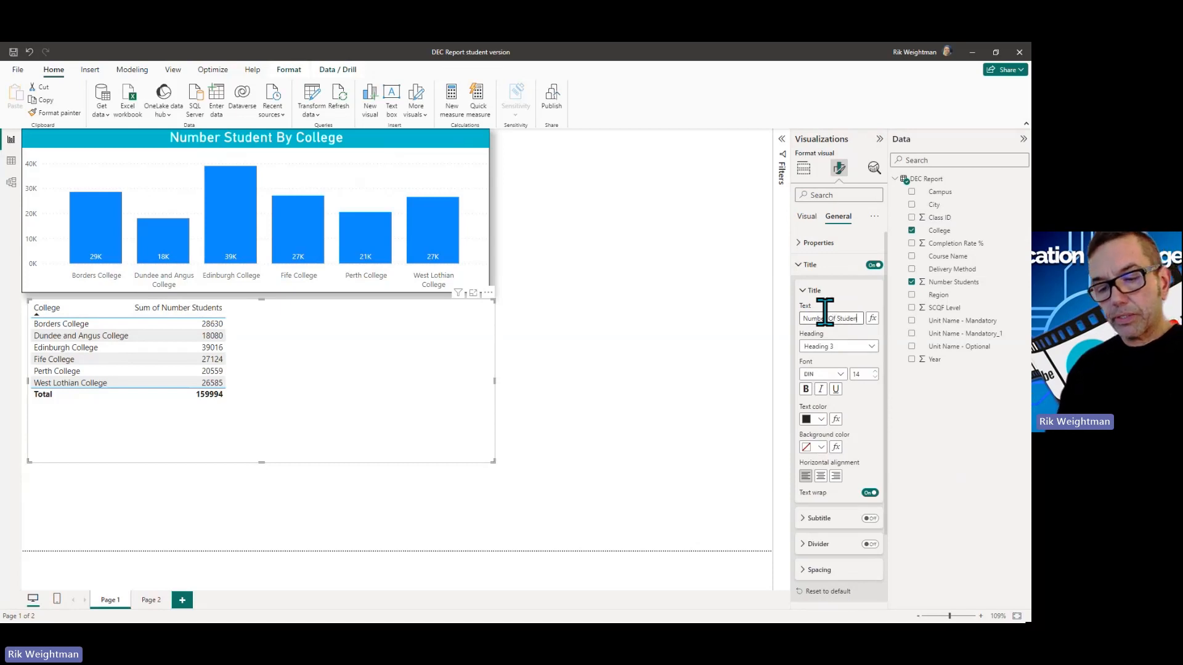
pyautogui.write('ts By')
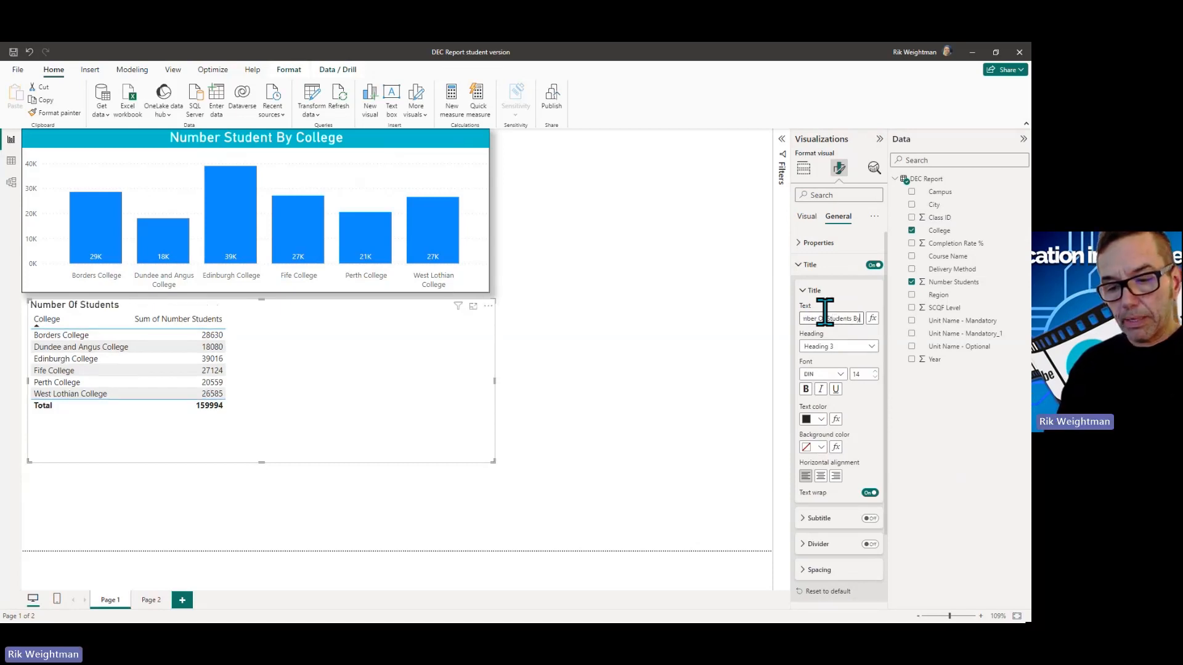
pyautogui.write('Colleg')
pyautogui.write('ege')
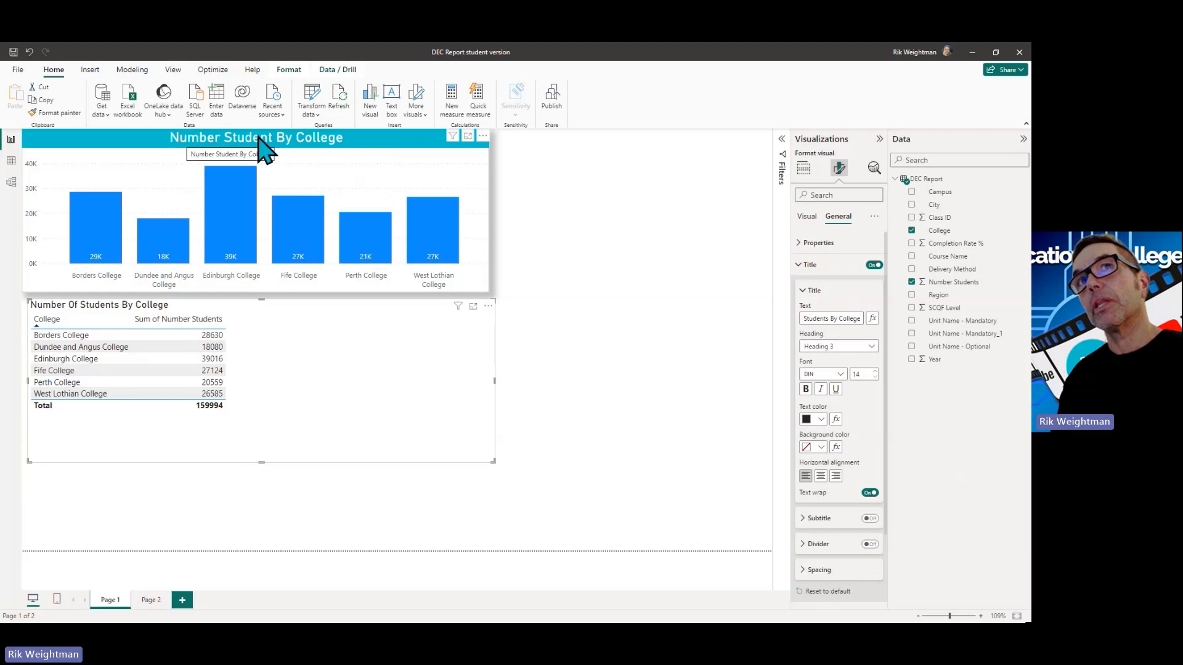
# Correct the column chart's title text to "Number Students By College"
pyautogui.click(371, 143)
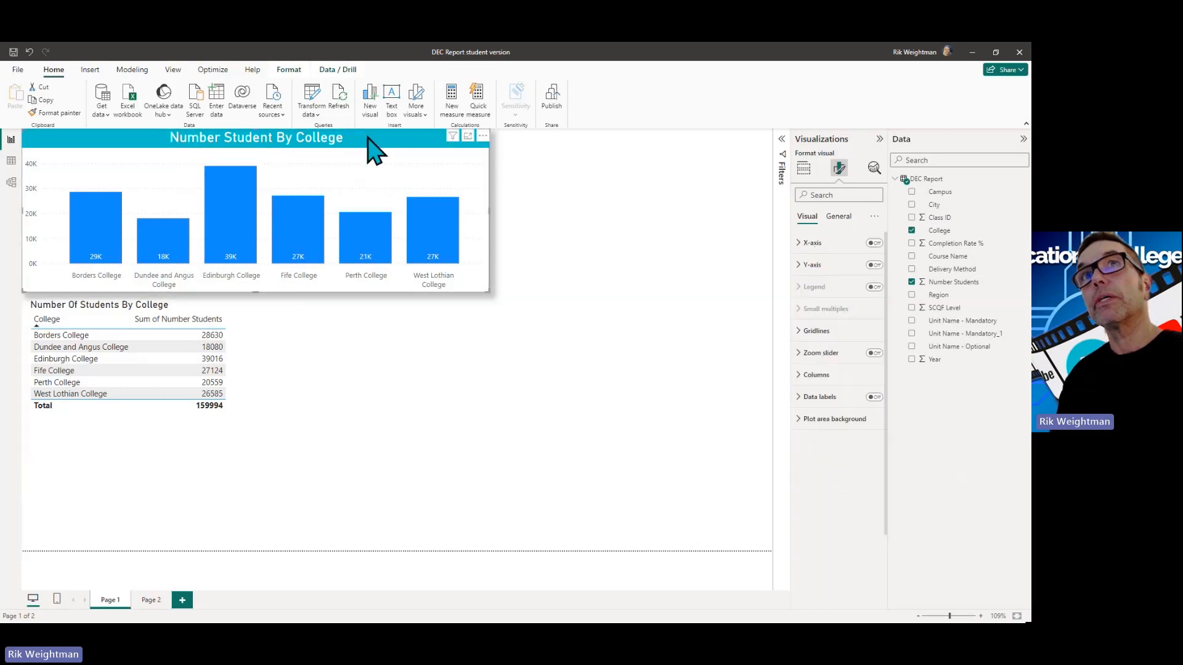
pyautogui.click(838, 217)
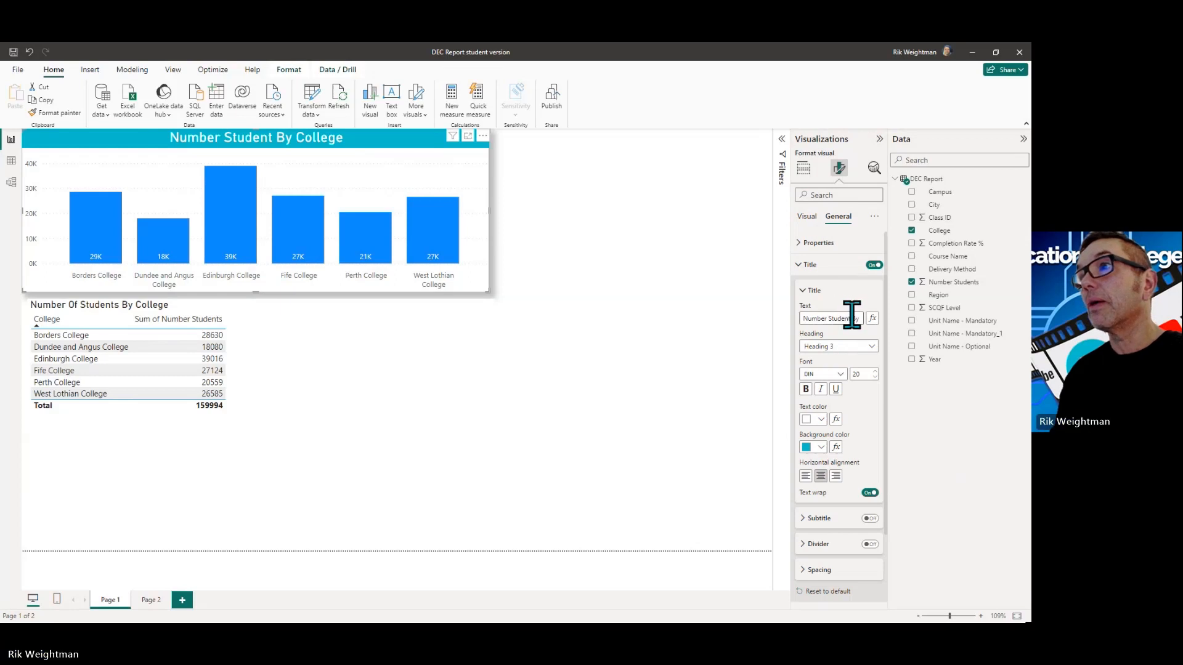
pyautogui.click(852, 318)
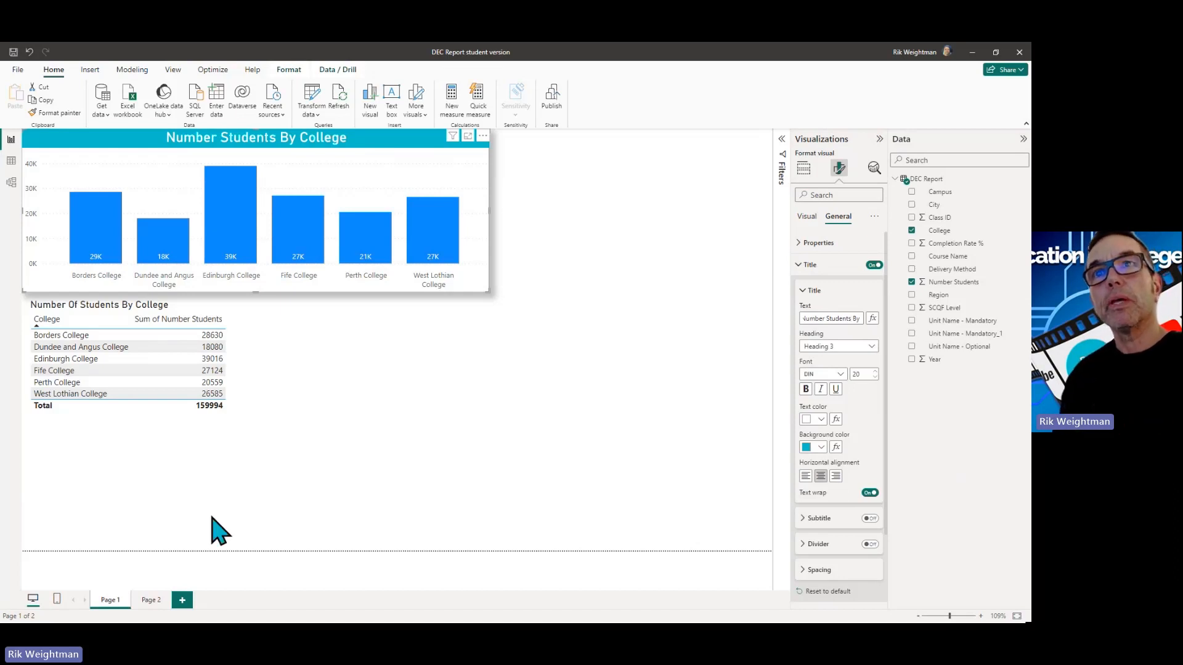
# Set the font size of the college table's title to 20
pyautogui.click(311, 365)
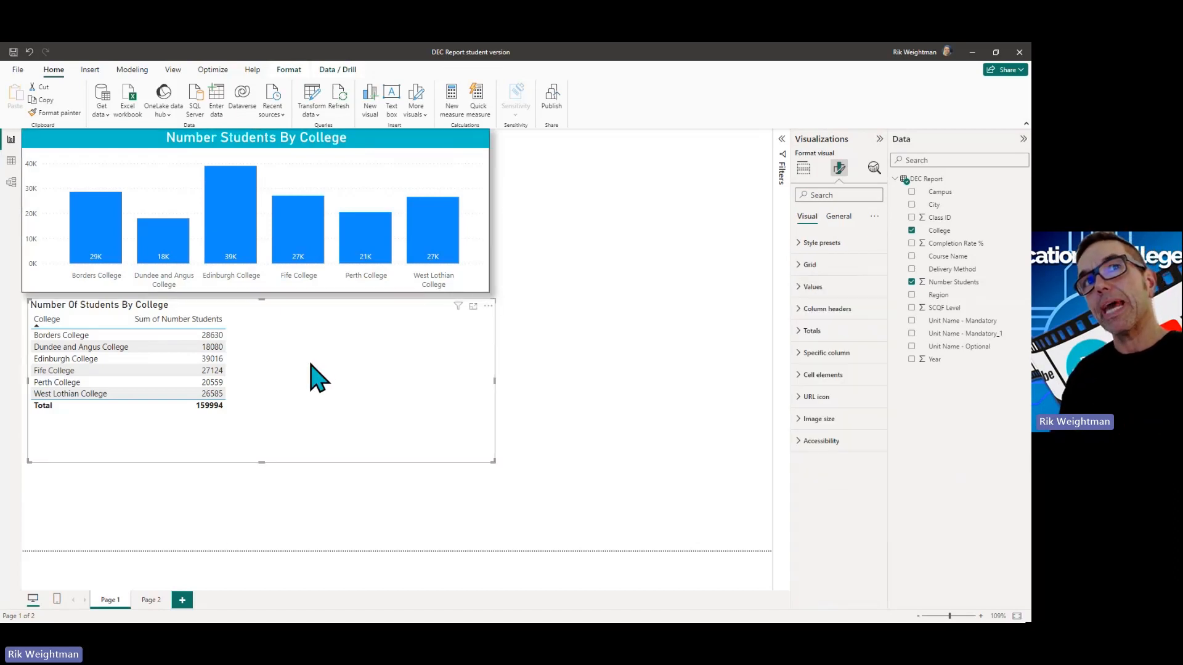
pyautogui.click(841, 219)
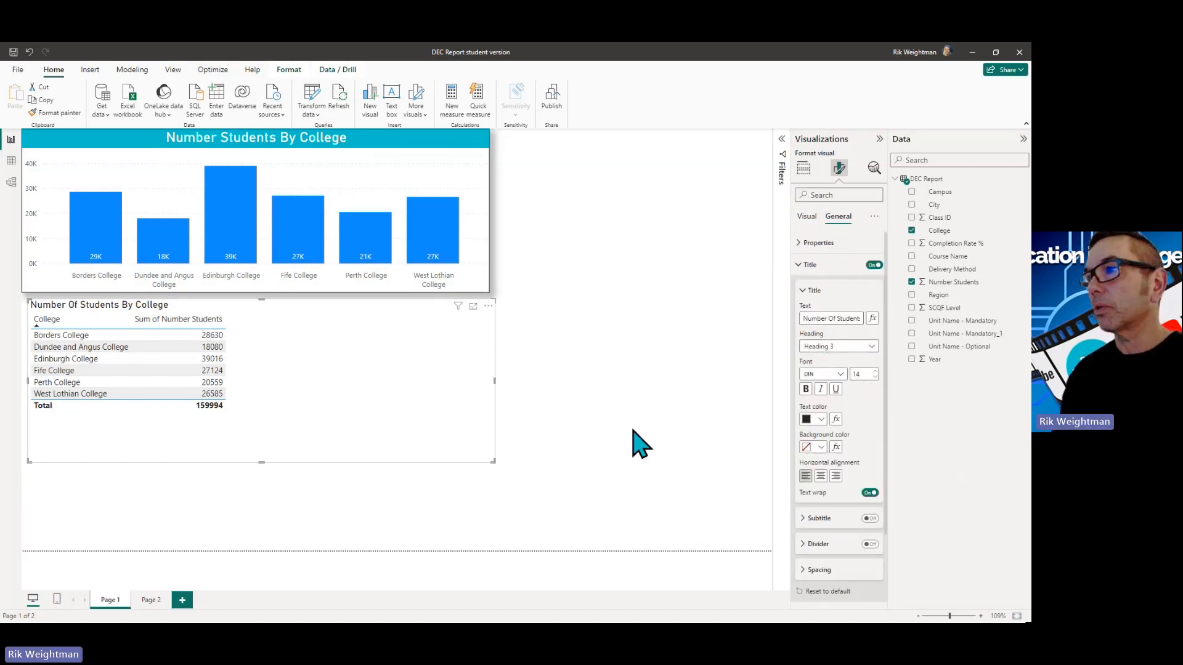
pyautogui.click(875, 371)
pyautogui.click(875, 371)
pyautogui.click(875, 371)
pyautogui.click(875, 371)
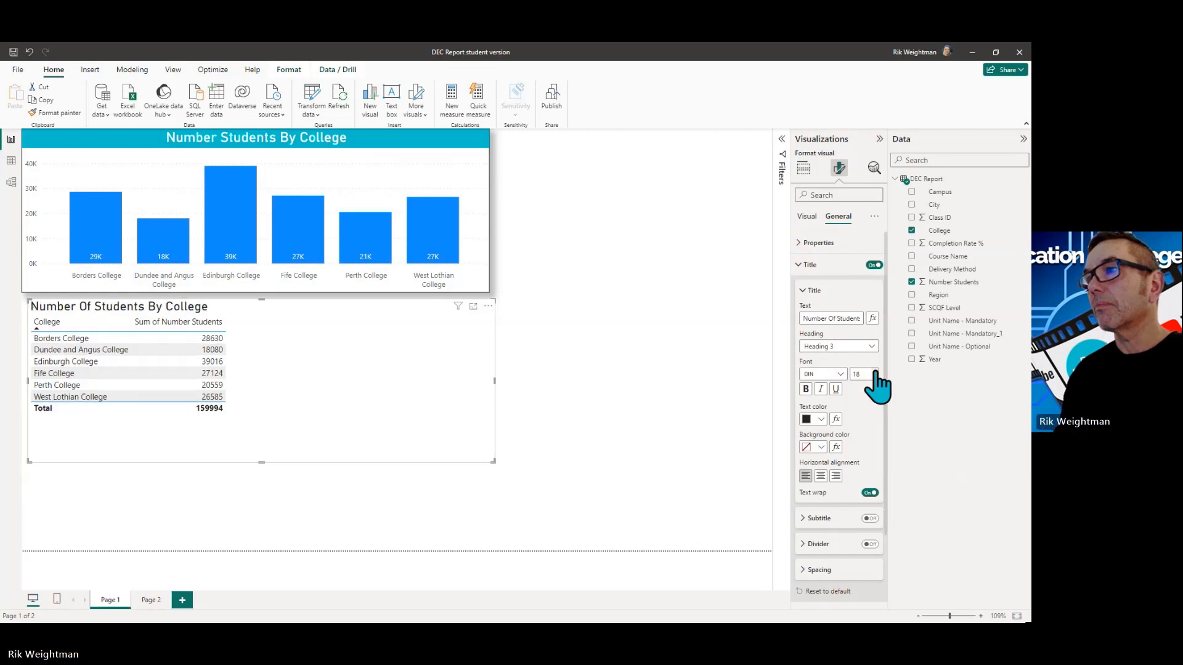
pyautogui.click(875, 371)
pyautogui.click(875, 371)
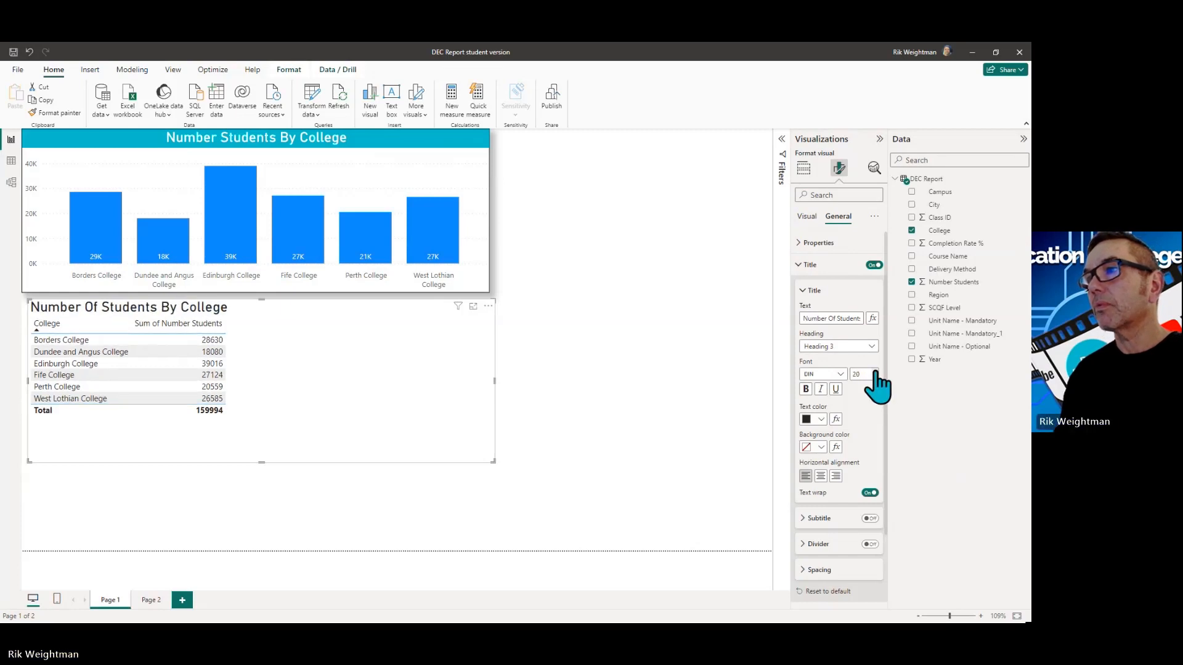
# Style the table's title with white text on the recently used turquoise background, centred horizontally
pyautogui.click(822, 420)
pyautogui.click(810, 457)
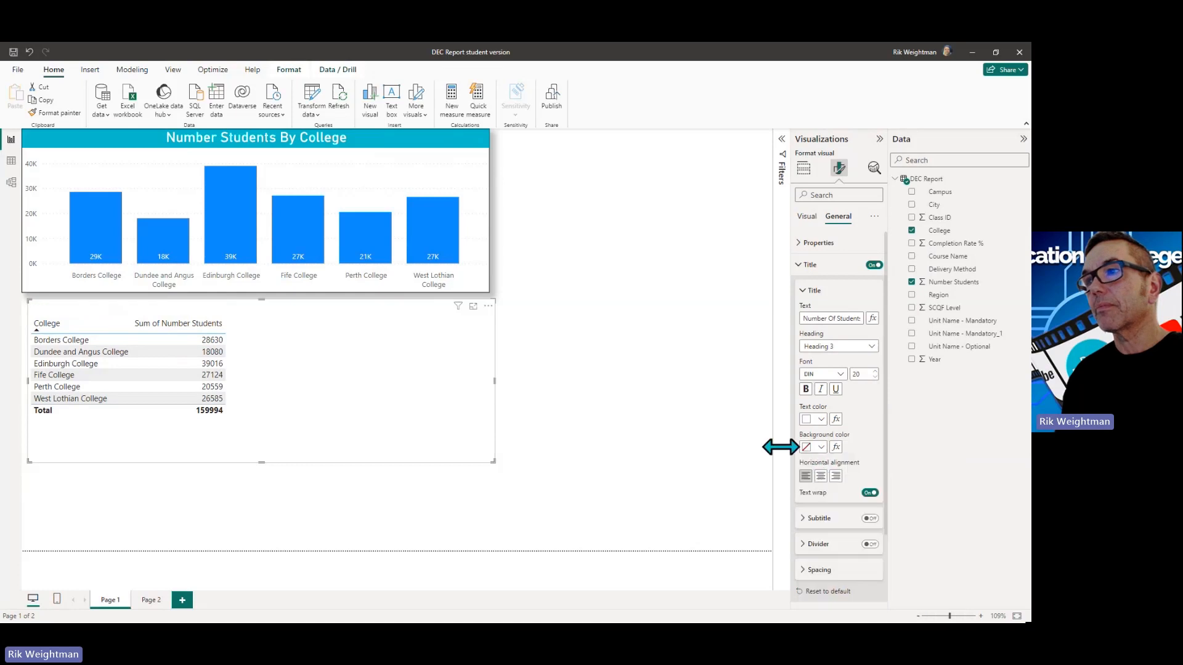
pyautogui.click(822, 448)
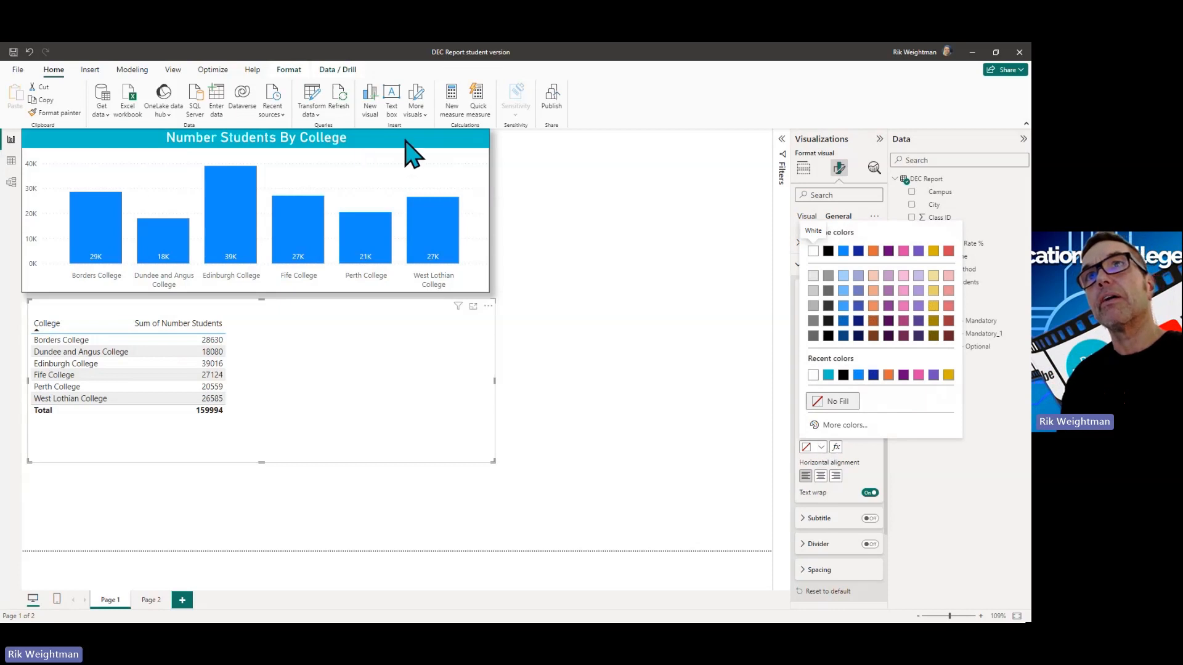
pyautogui.click(828, 376)
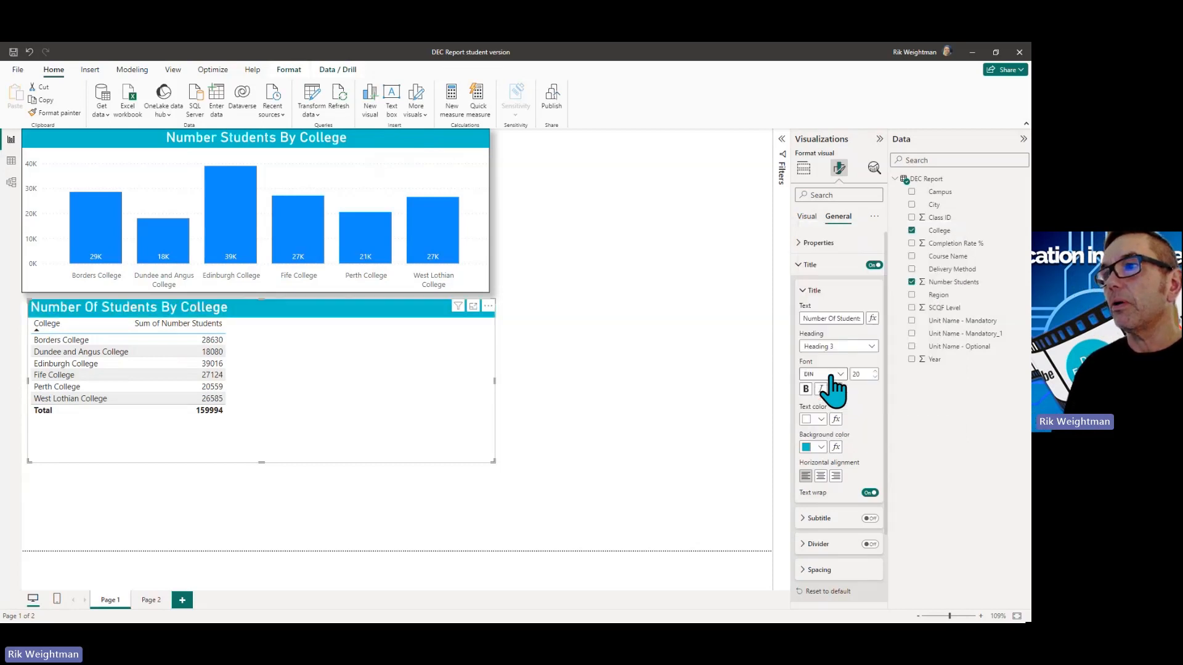
pyautogui.click(821, 476)
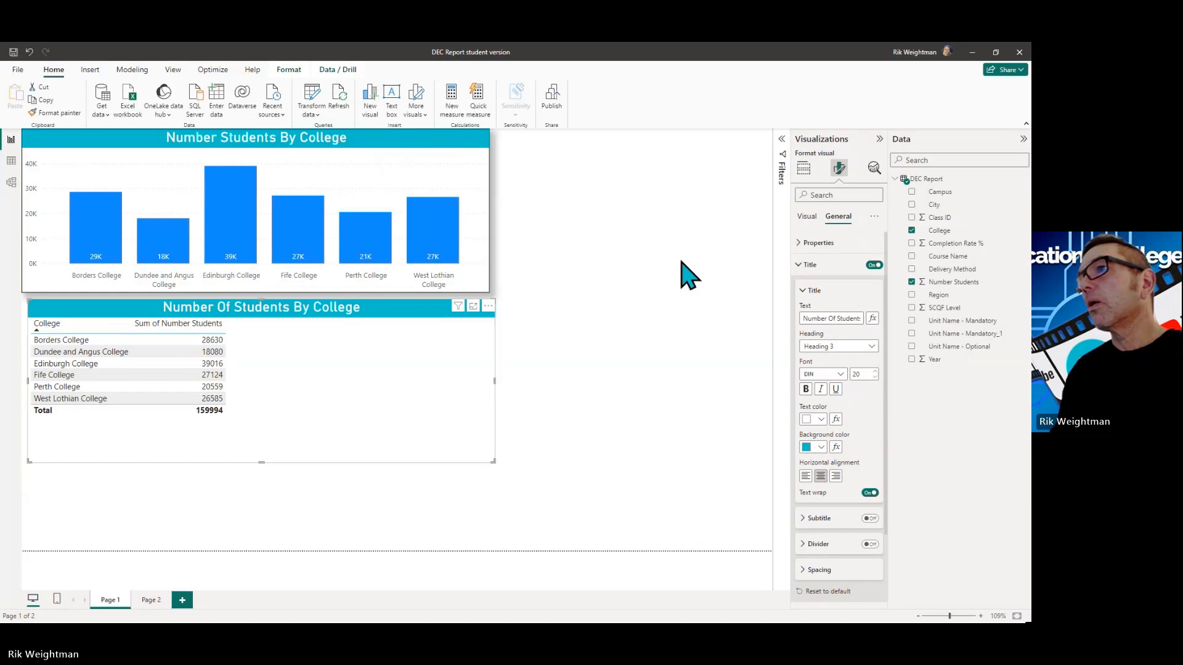
# Turn on the visual border and shadow effects for the college table
pyautogui.click(802, 266)
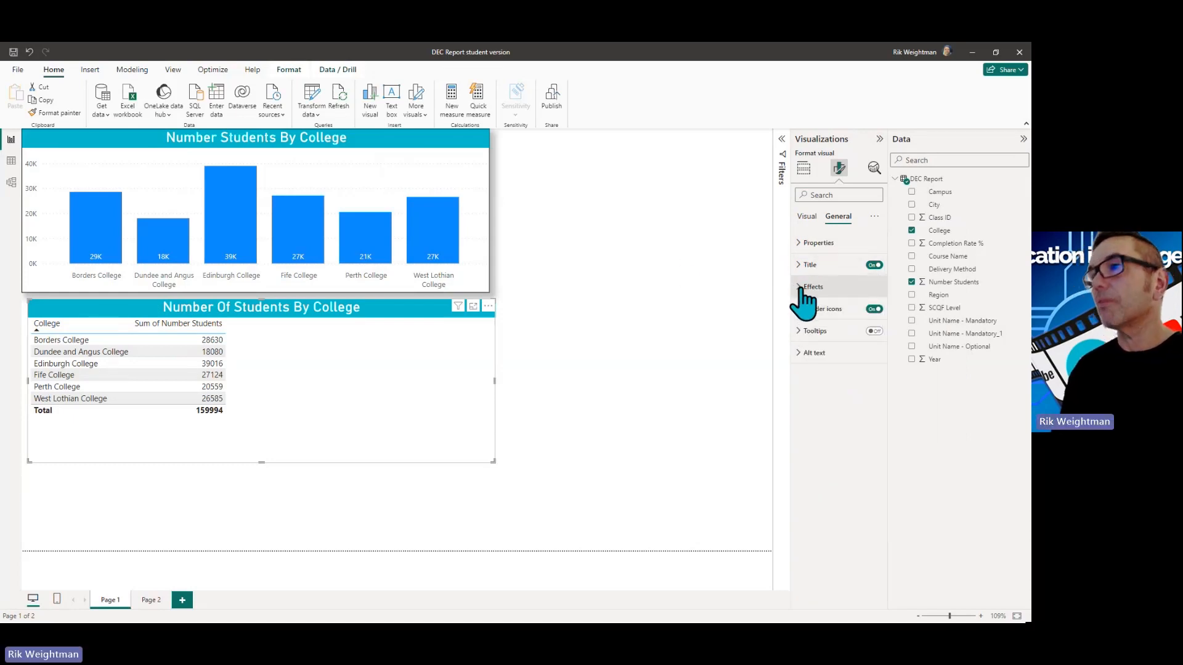
pyautogui.click(803, 287)
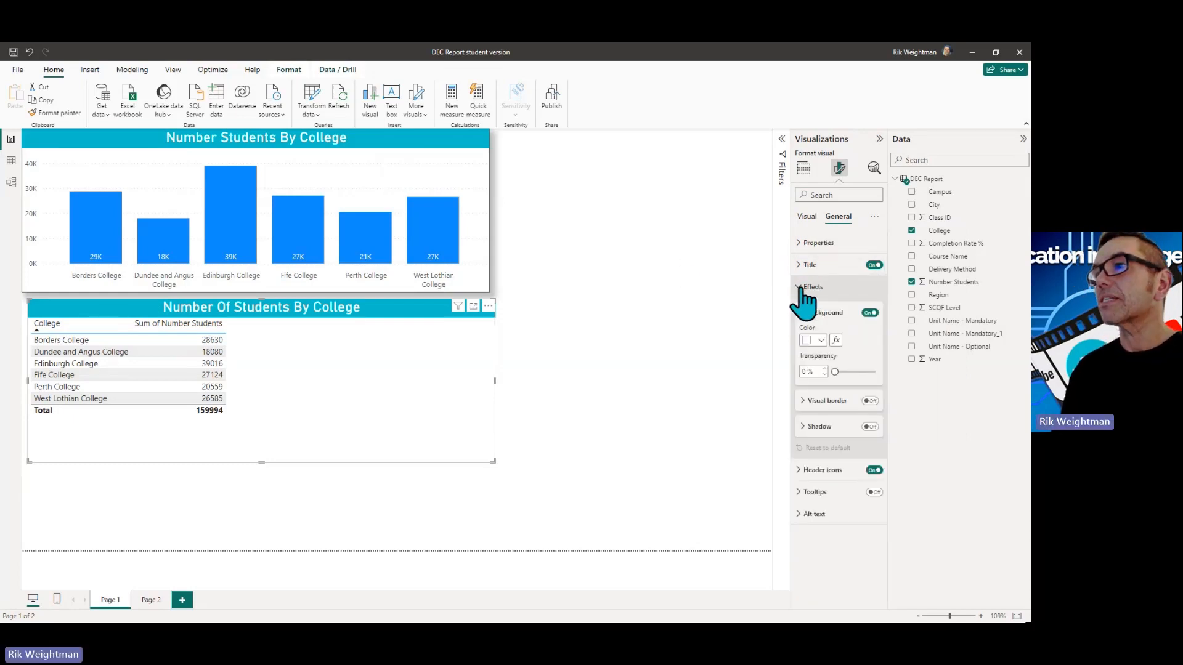
pyautogui.click(871, 401)
pyautogui.click(870, 426)
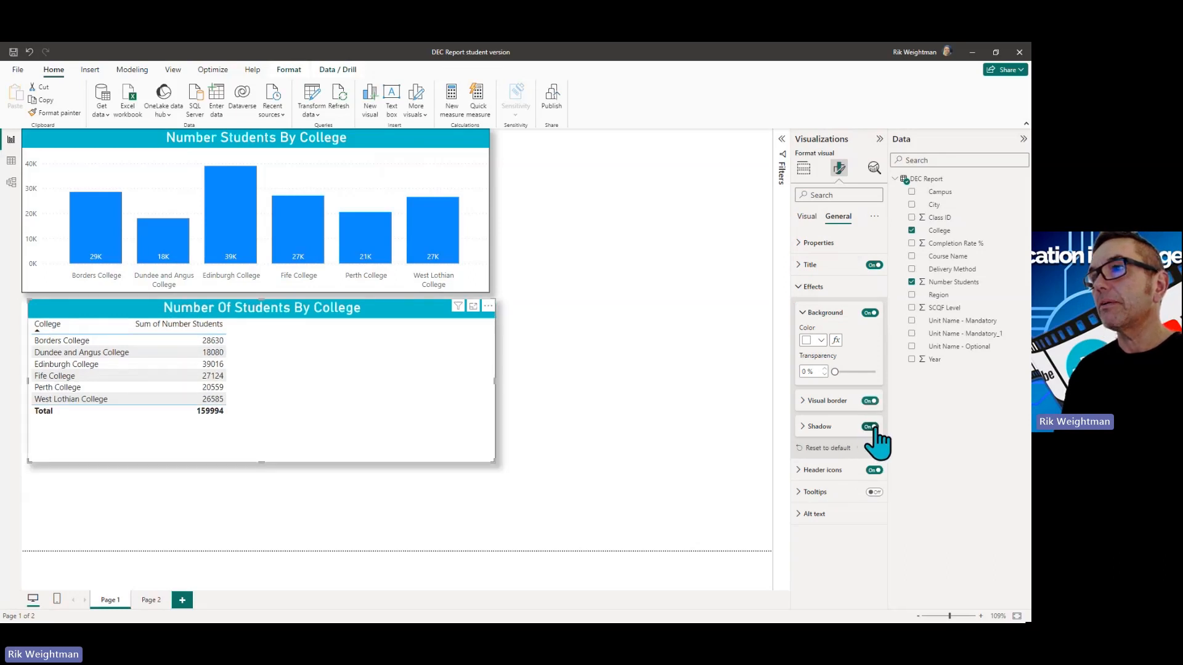
pyautogui.click(824, 313)
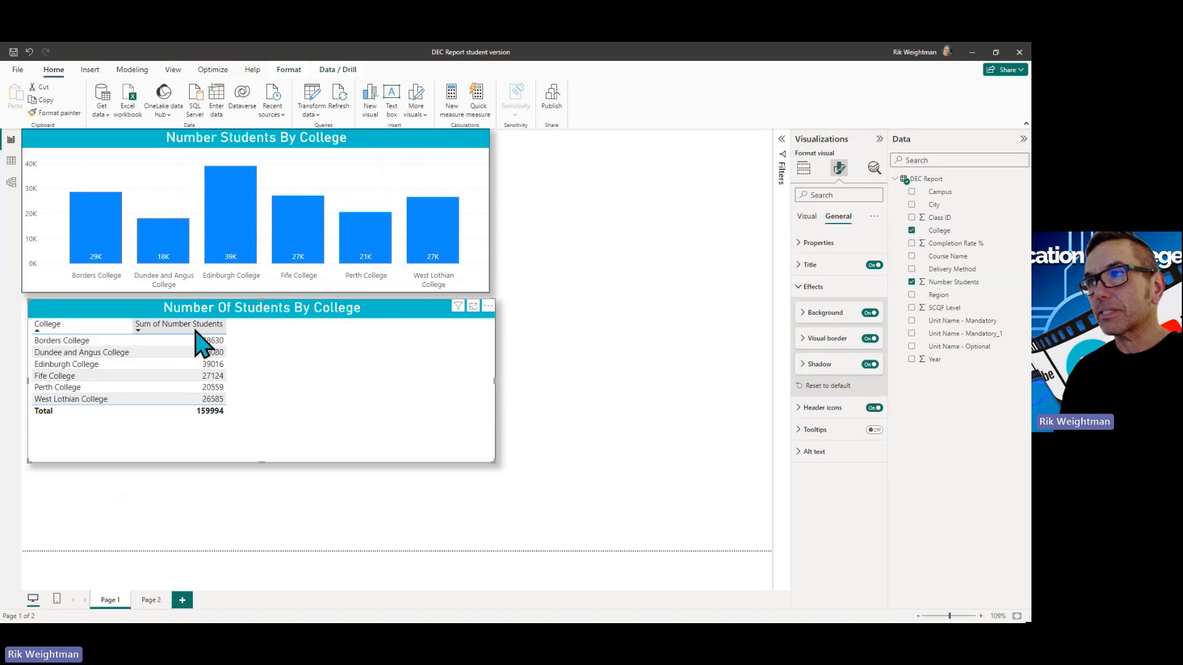
# Rename the table's Sum of Number Students column to "Number Students" for this visual
pyautogui.click(804, 169)
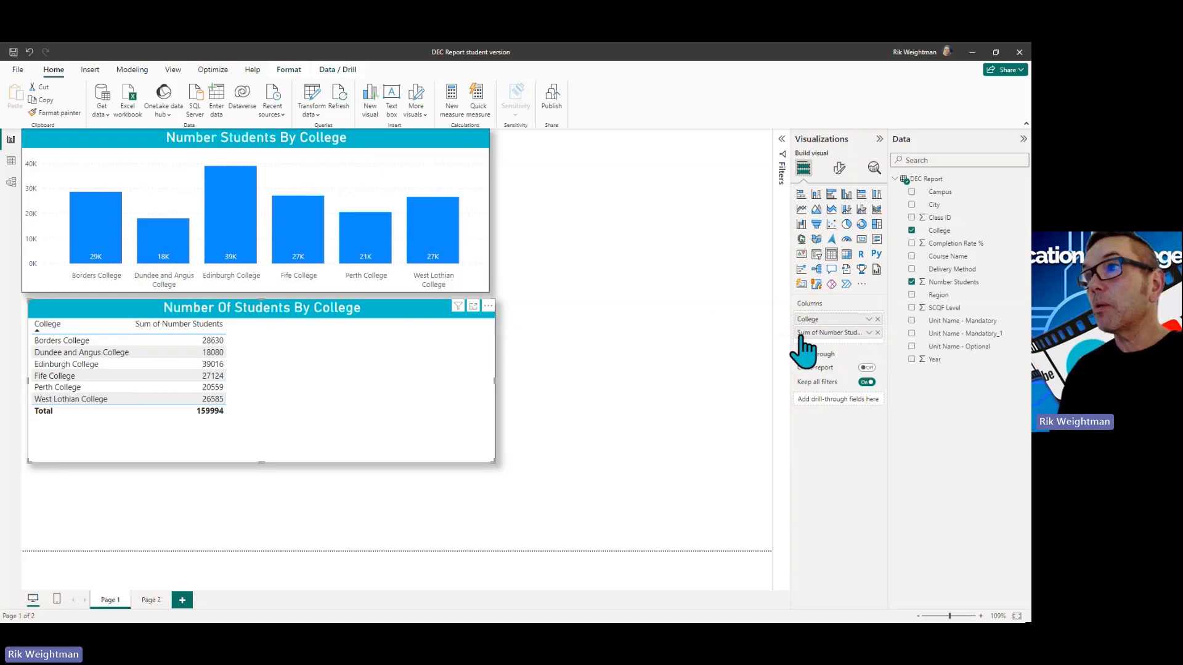
pyautogui.click(869, 333)
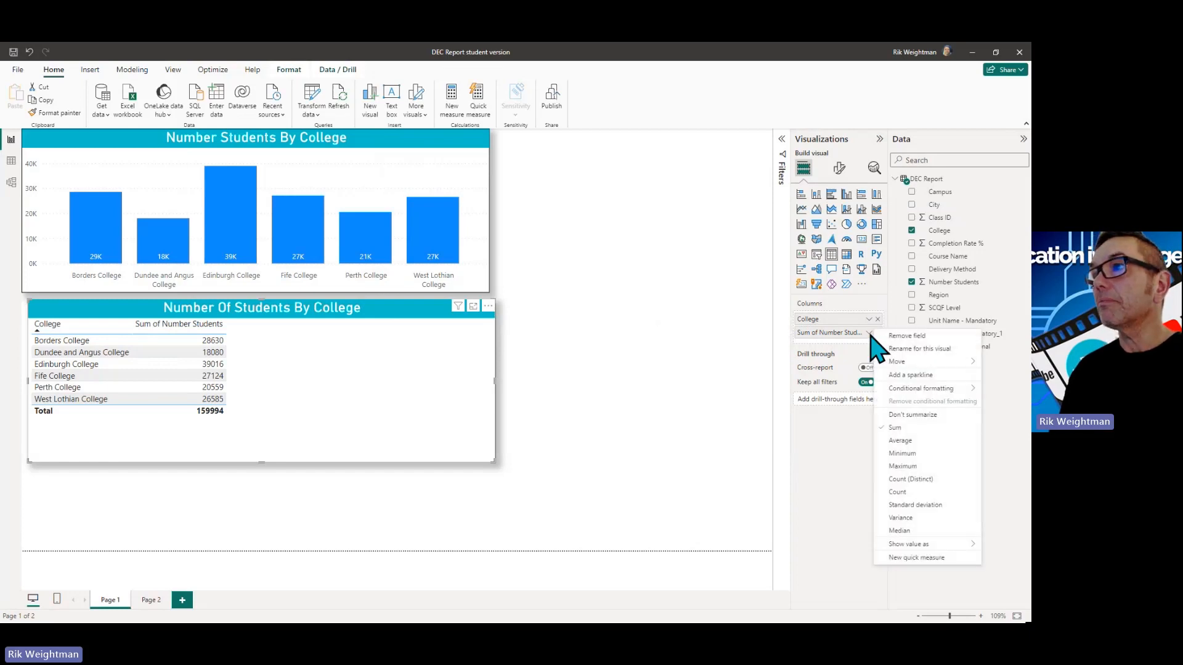
pyautogui.click(910, 350)
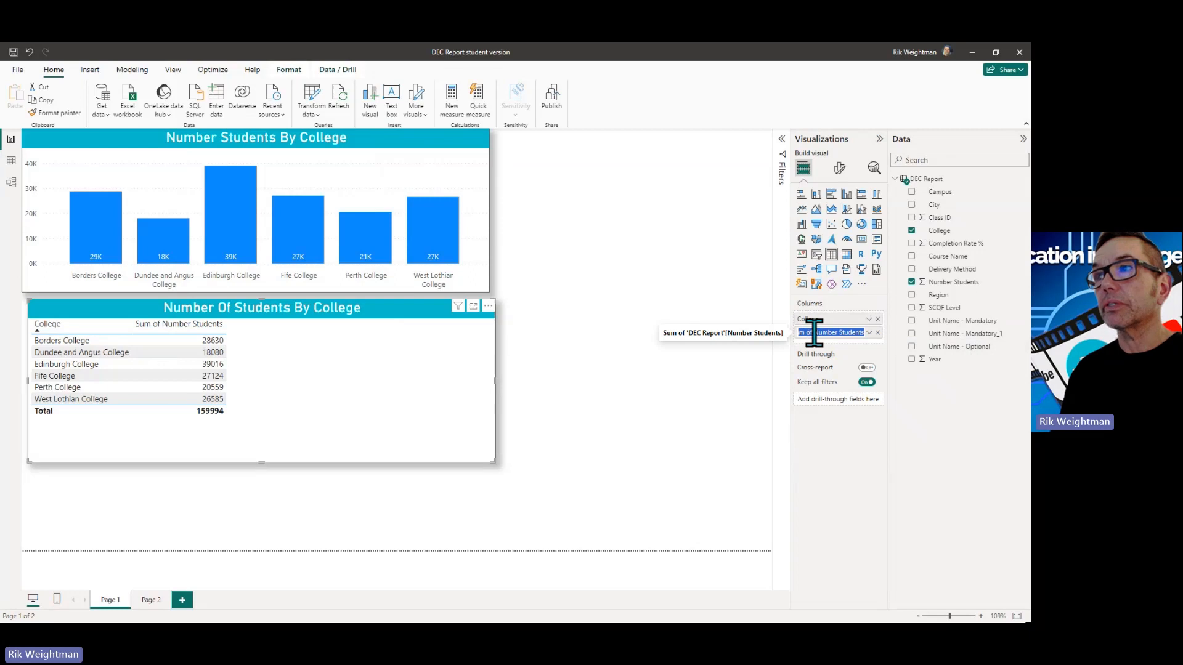
pyautogui.press('Return')
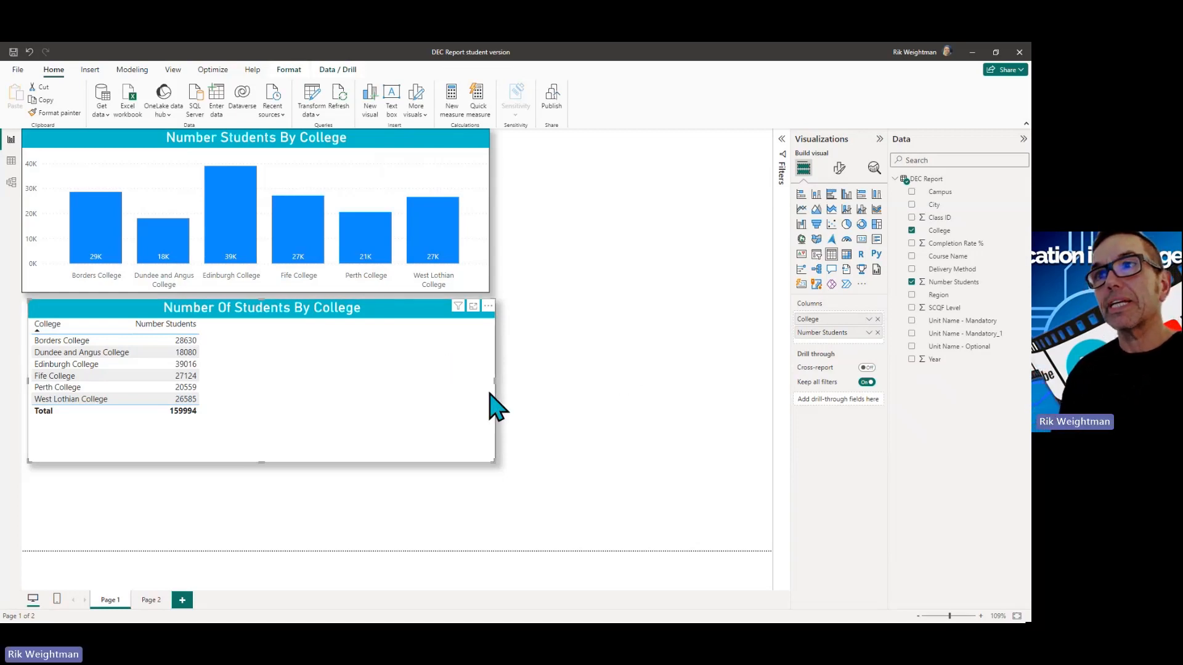
# Narrow the college table so its frame fits closely around the two columns
pyautogui.moveTo(492, 379); pyautogui.dragTo(210, 383)
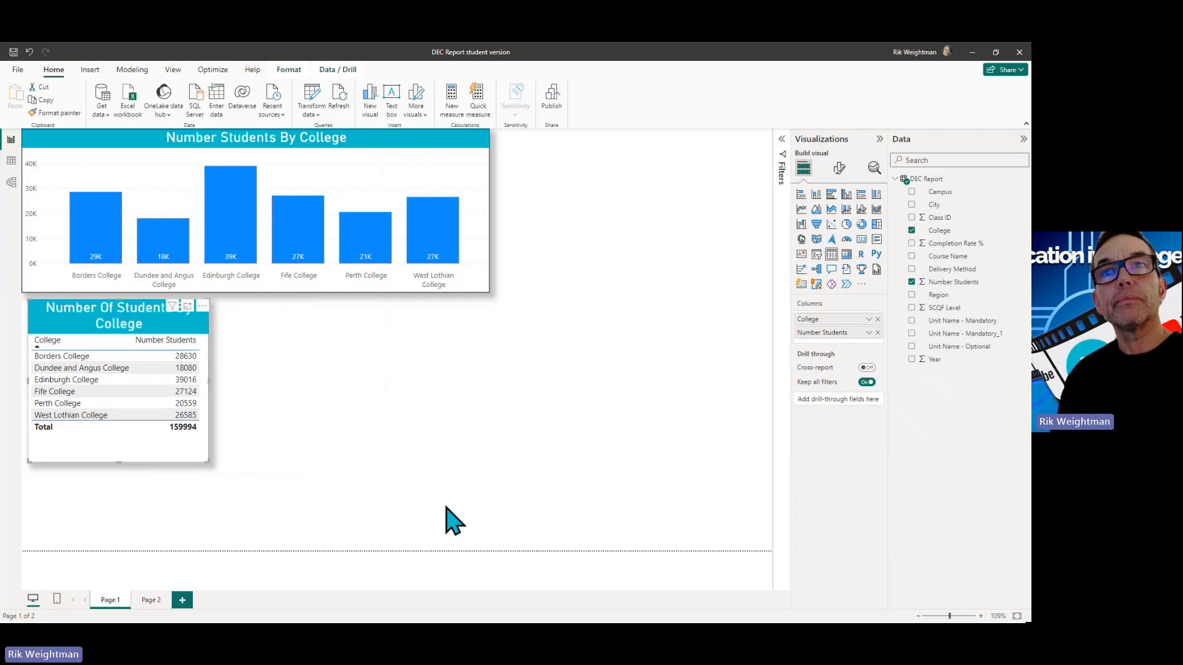
pyautogui.click(428, 417)
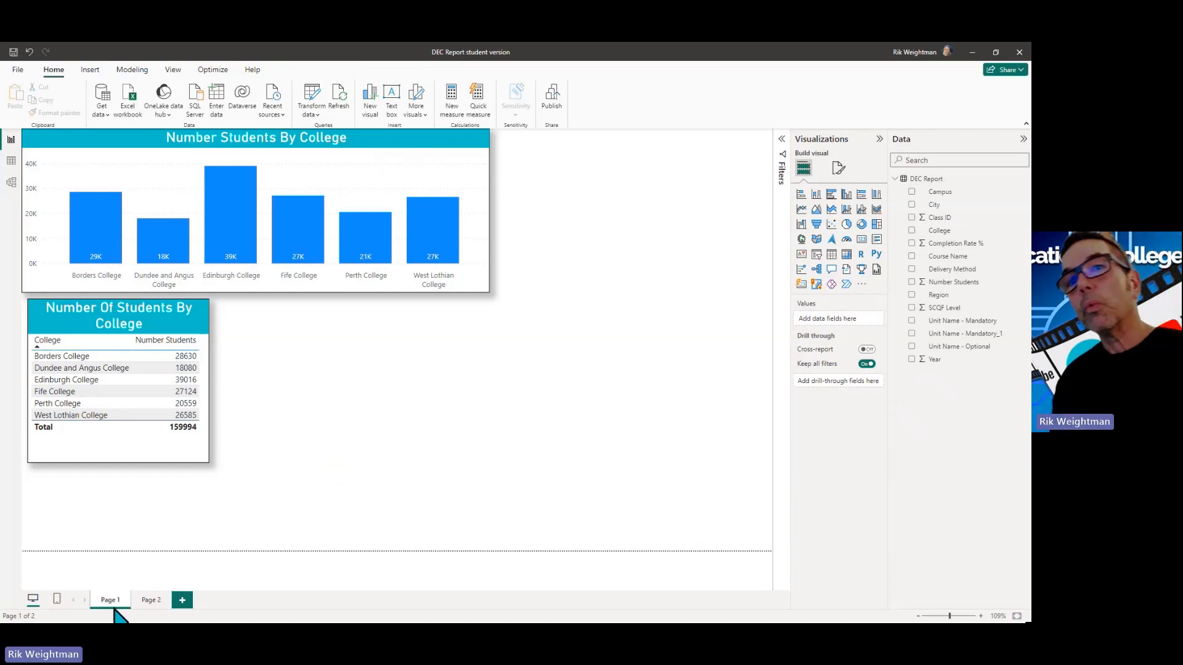
# Change the title of the map on Page 2 to "Number Students By City"
pyautogui.click(151, 600)
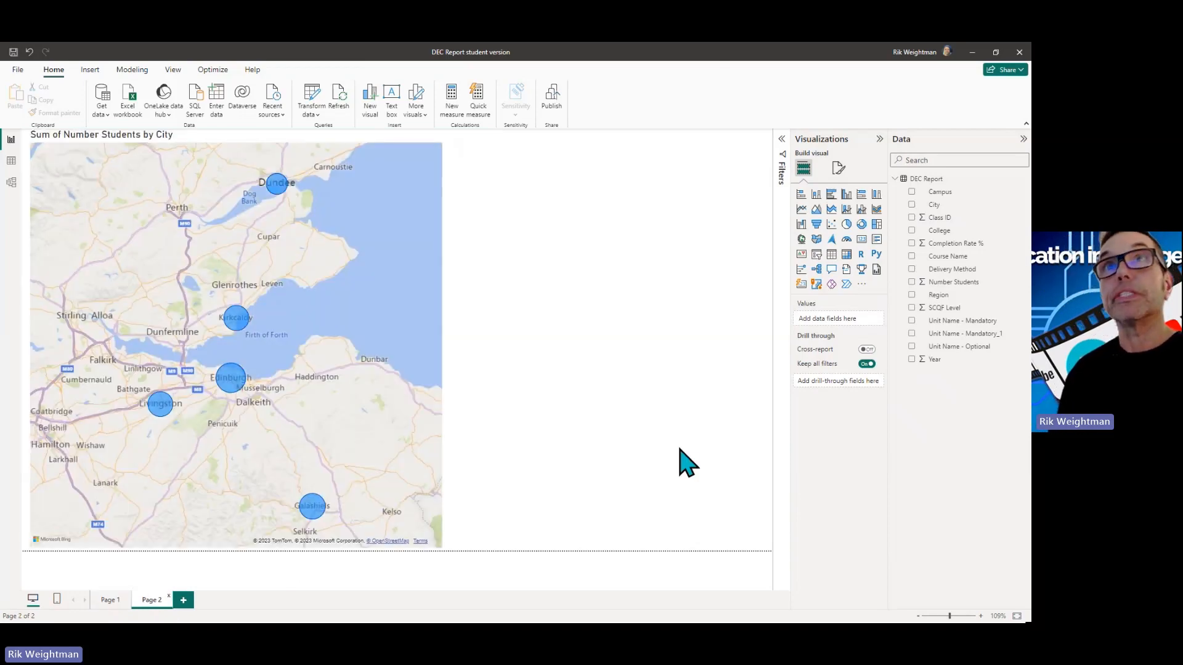
pyautogui.click(411, 234)
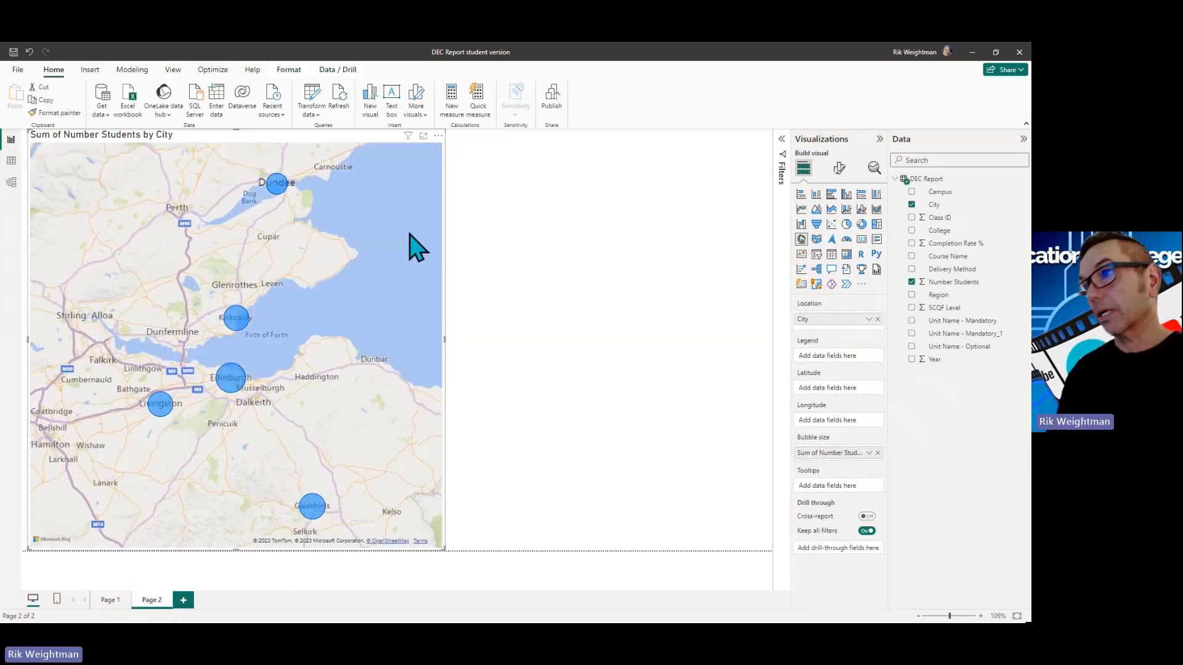
pyautogui.click(839, 167)
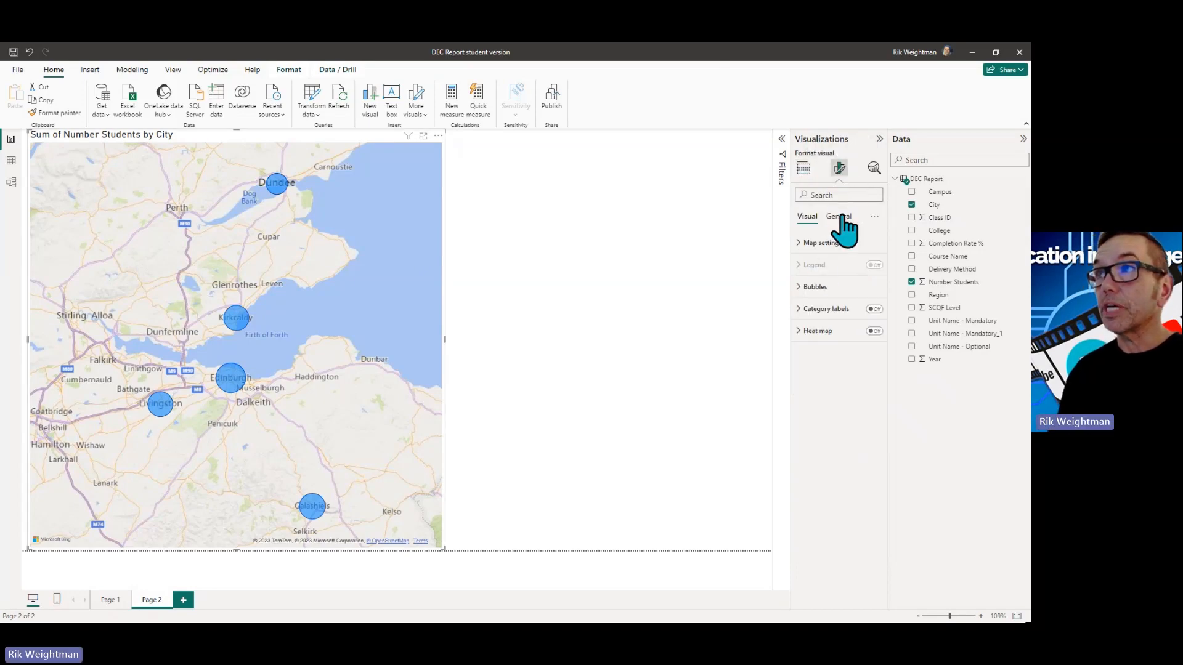
pyautogui.click(841, 216)
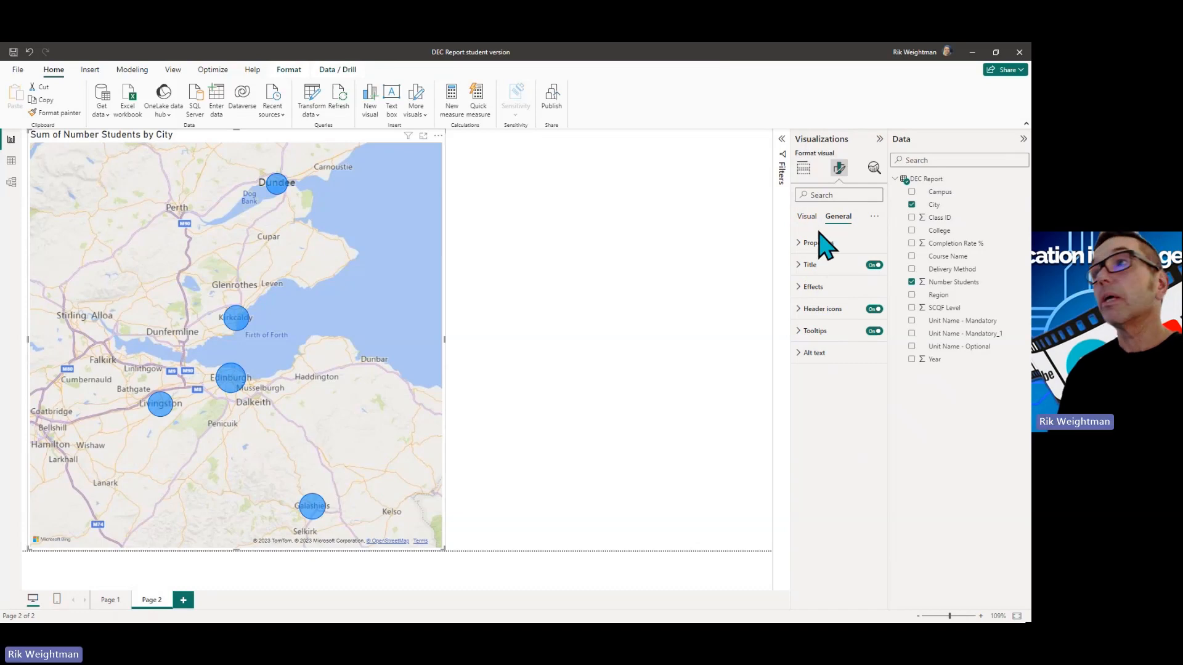
pyautogui.click(799, 264)
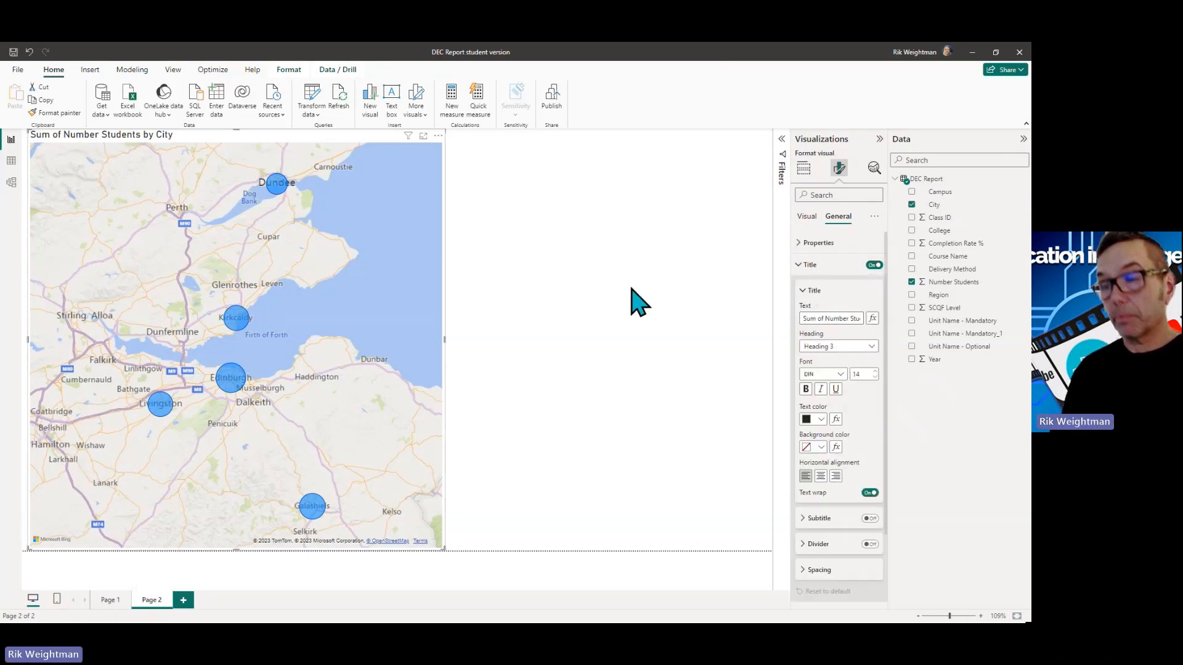
pyautogui.press('BackSpace')
pyautogui.press('BackSpace')
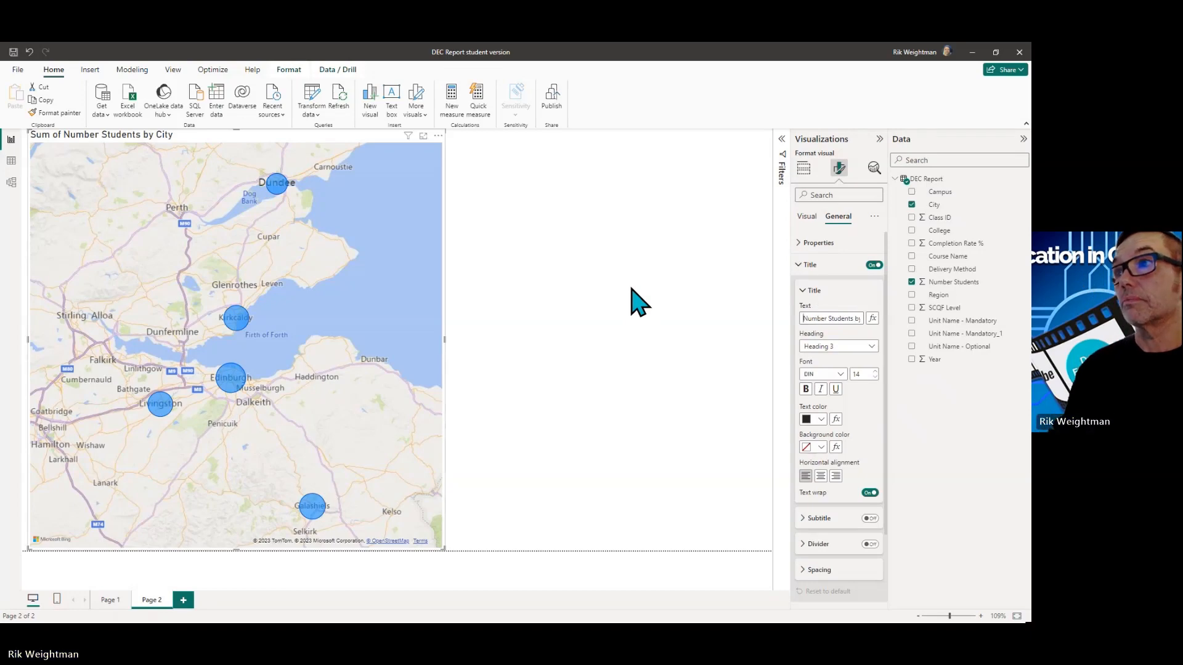
pyautogui.click(861, 317)
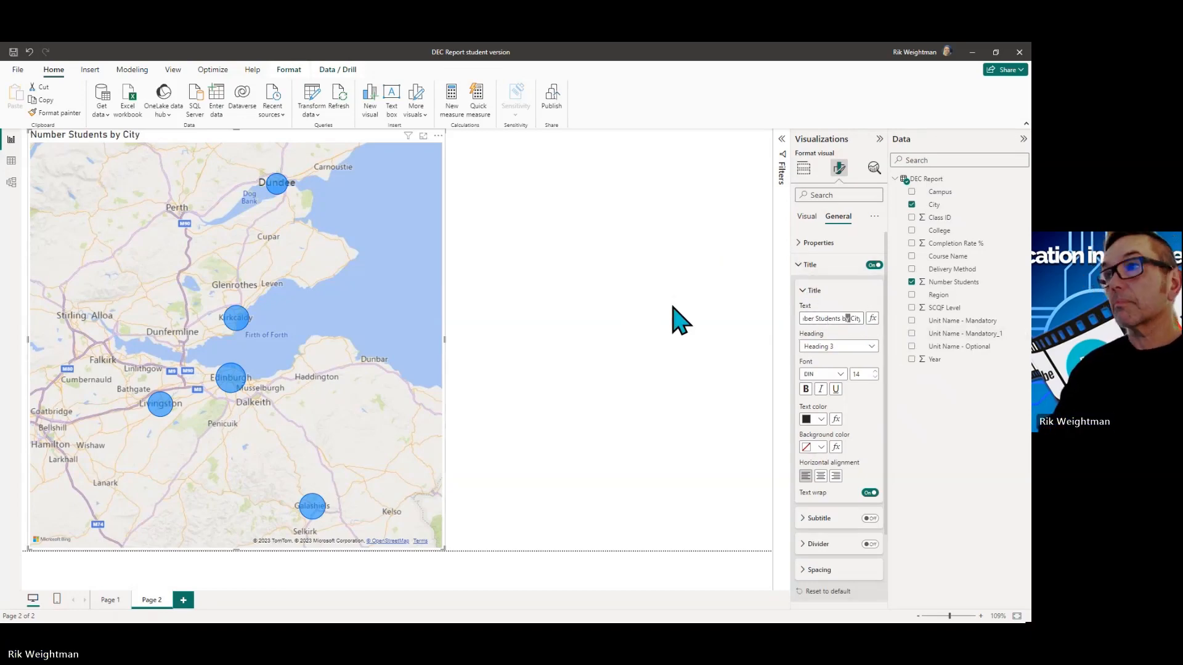
pyautogui.write('B')
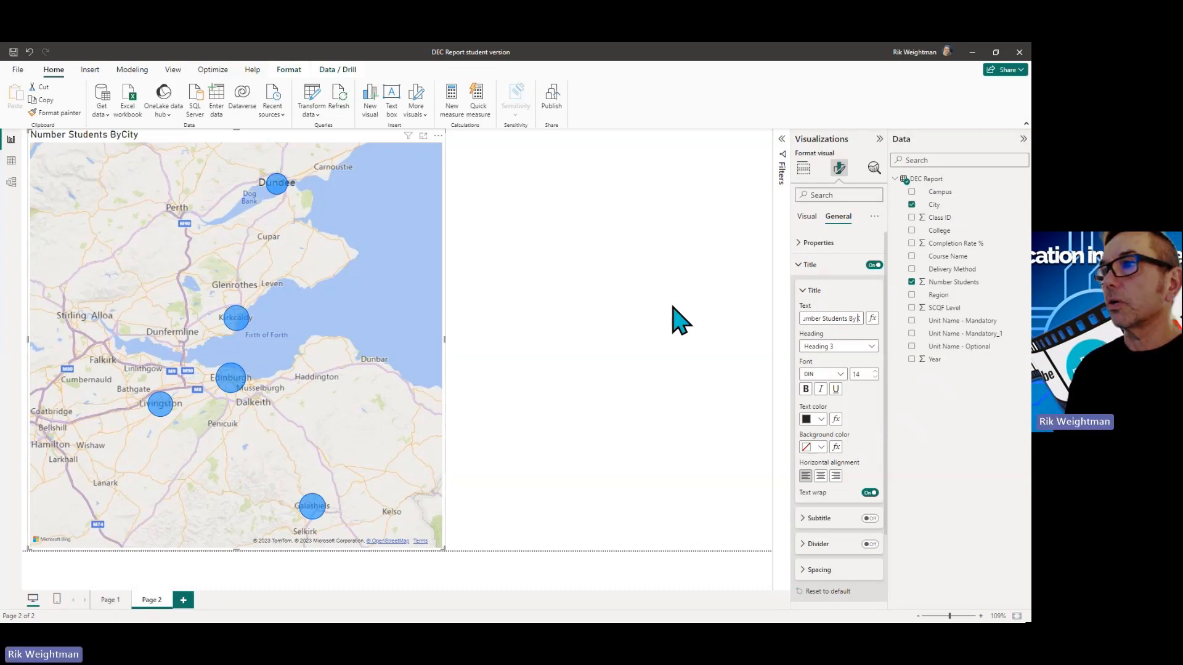
# Set the font size of the map's title to 20
pyautogui.click(875, 370)
pyautogui.click(875, 371)
pyautogui.click(875, 371)
pyautogui.click(875, 370)
pyautogui.click(875, 371)
pyautogui.click(874, 371)
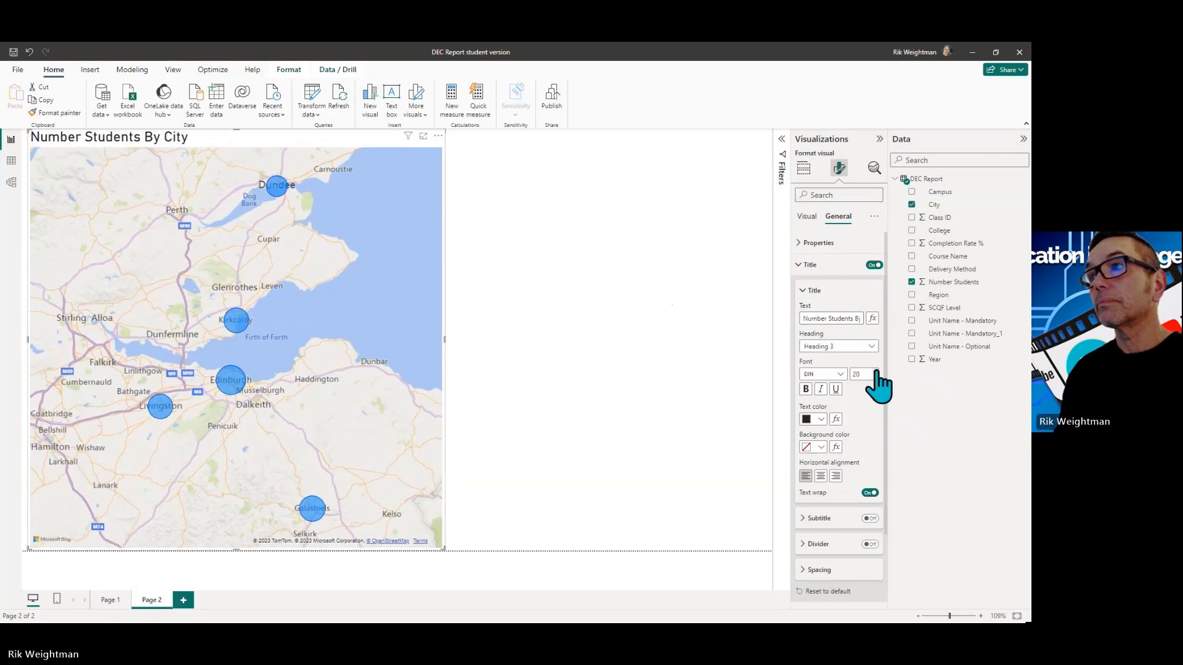
# Style the map's title with white text on the recently used turquoise background, centred horizontally
pyautogui.click(820, 420)
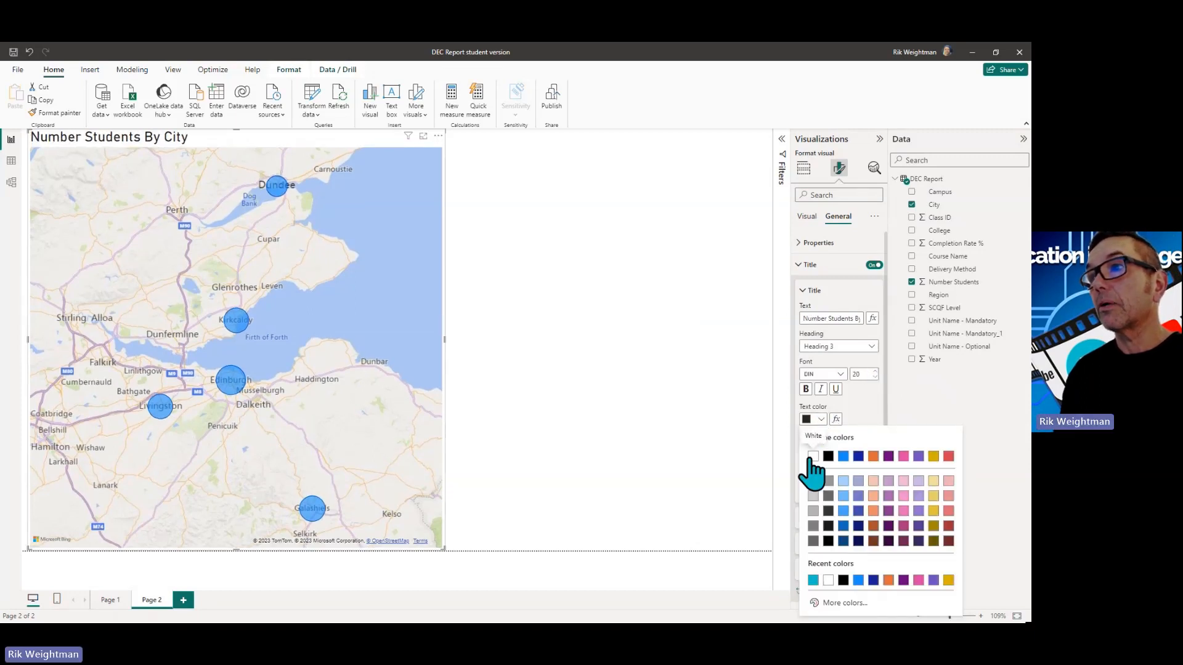
pyautogui.click(813, 456)
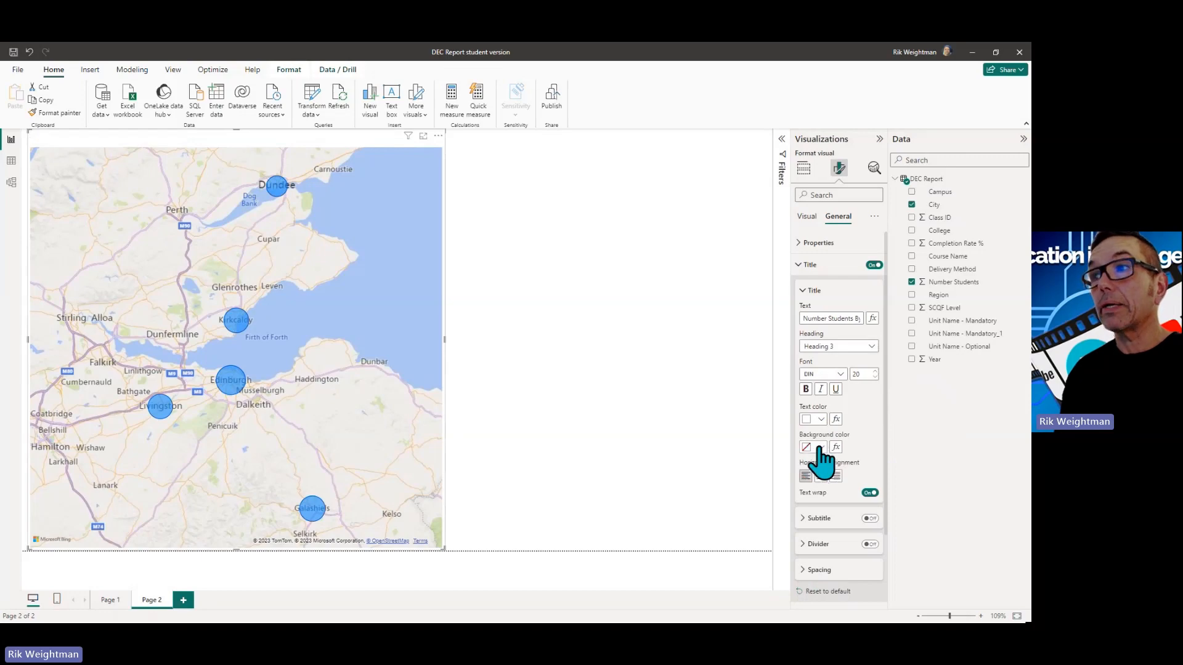
pyautogui.click(816, 447)
pyautogui.click(828, 375)
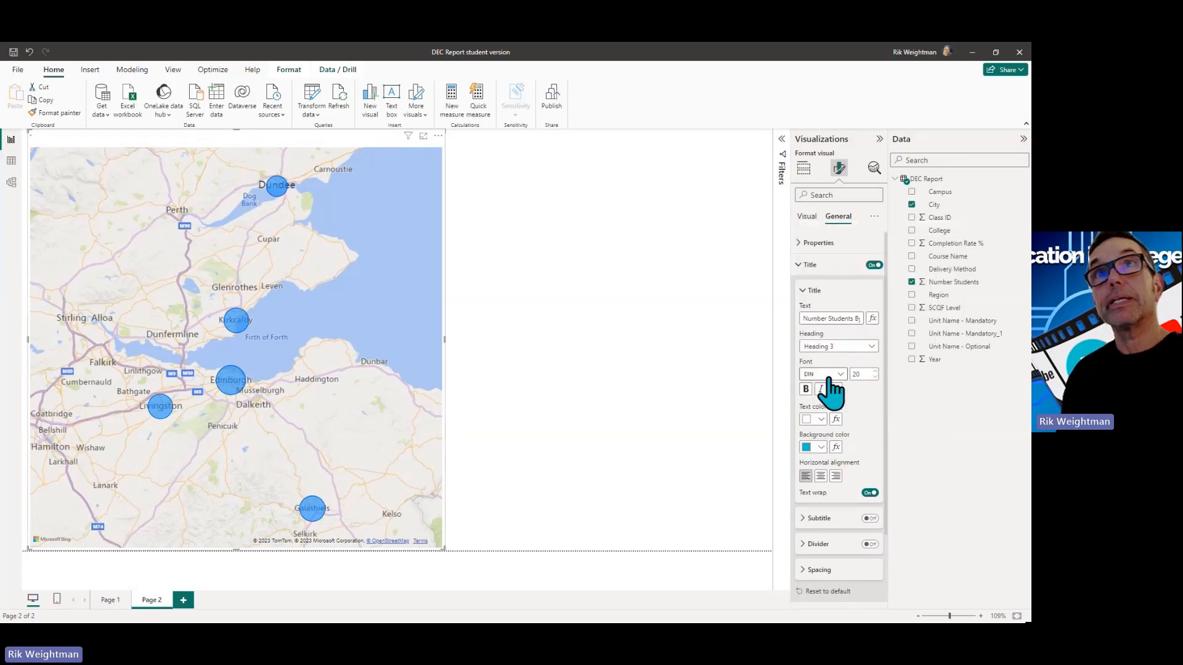
pyautogui.click(821, 476)
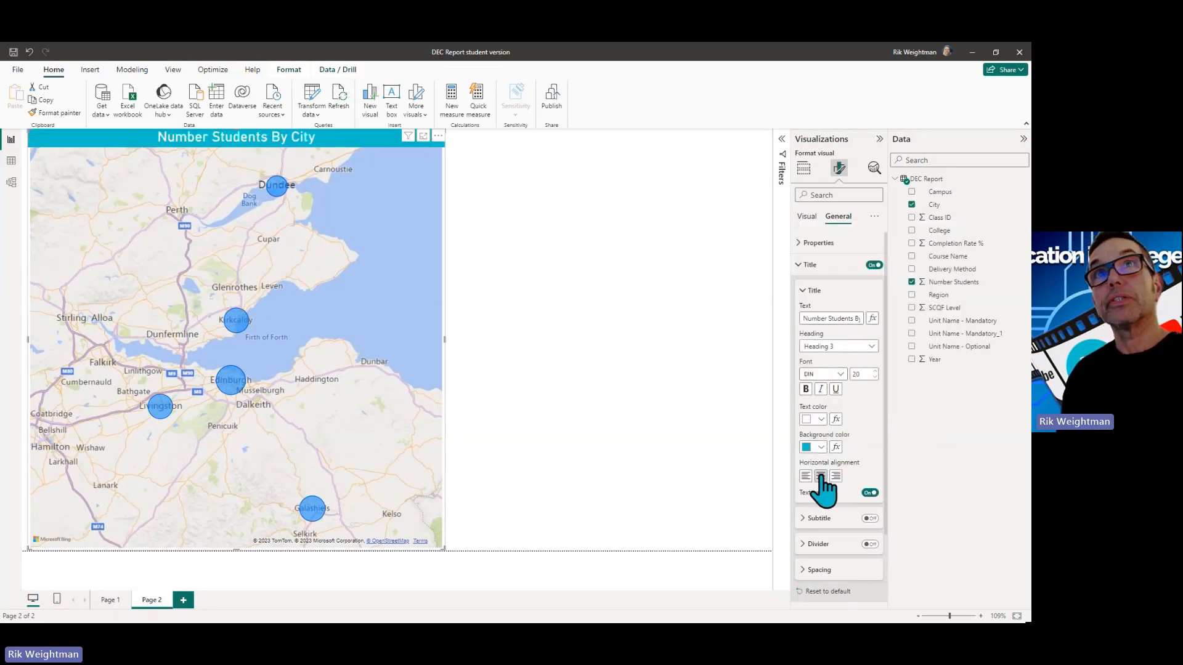
# Turn on the visual border and shadow effects for the city map
pyautogui.click(802, 266)
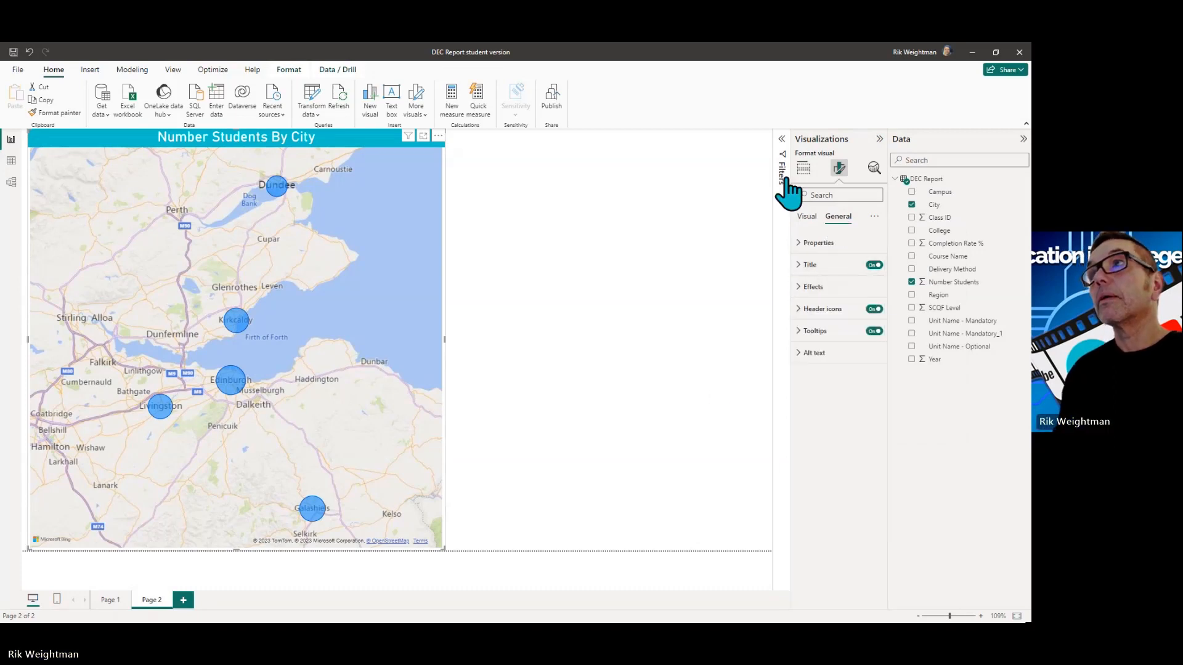
pyautogui.click(803, 287)
pyautogui.click(869, 401)
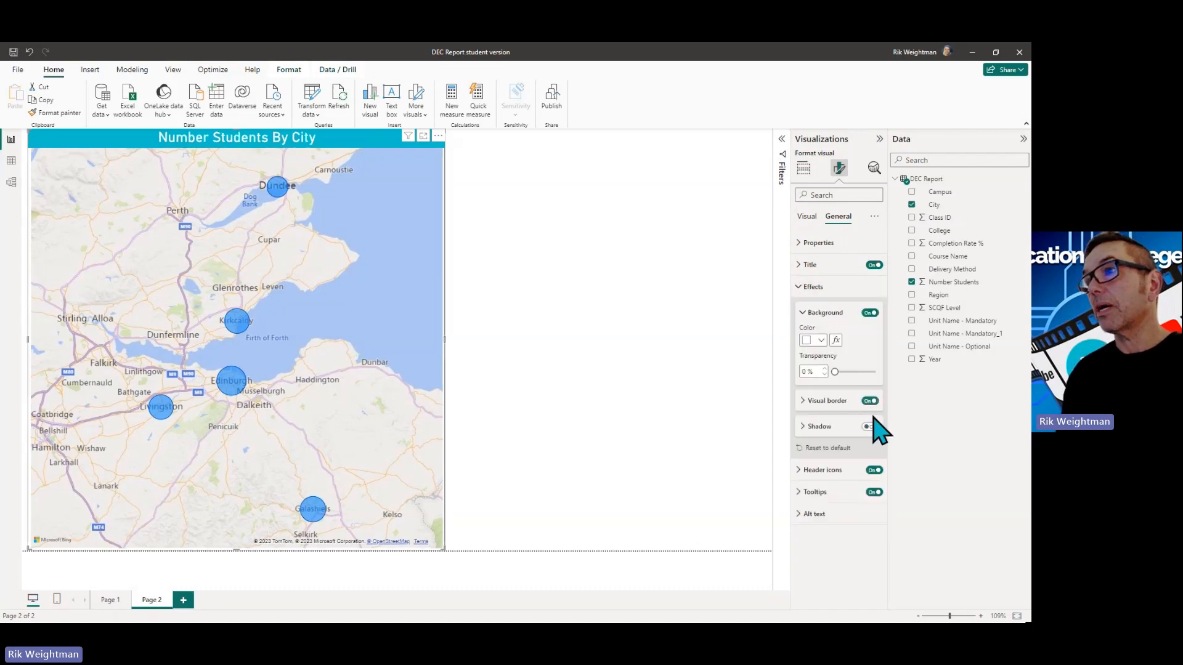
pyautogui.click(870, 427)
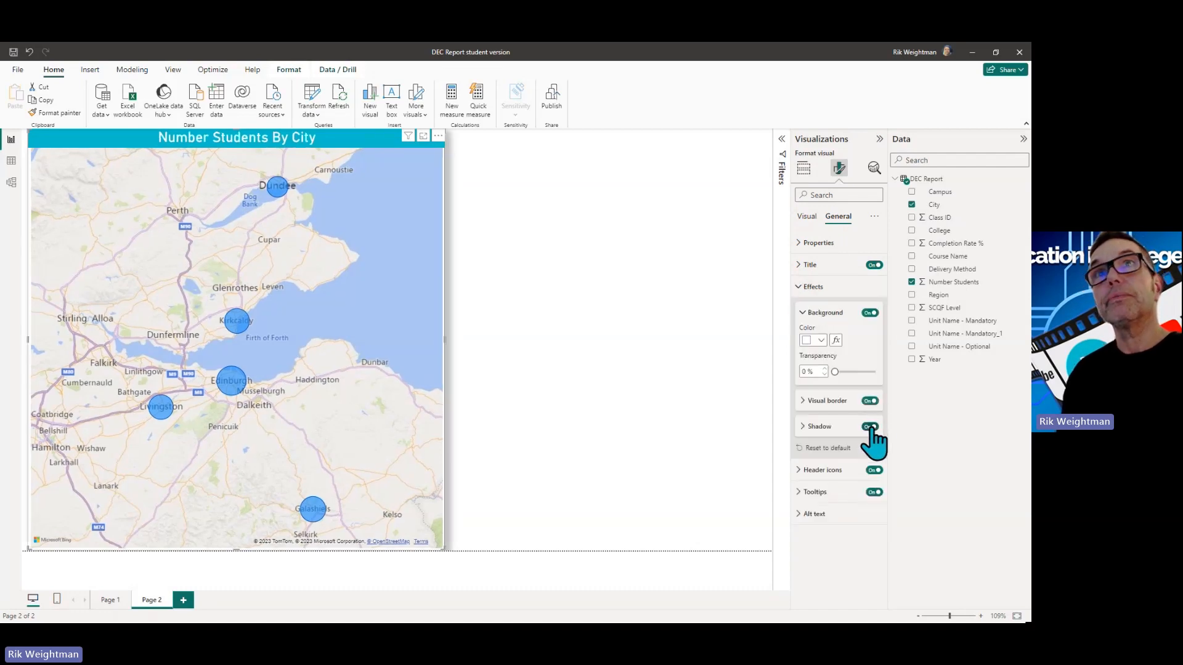
pyautogui.click(677, 333)
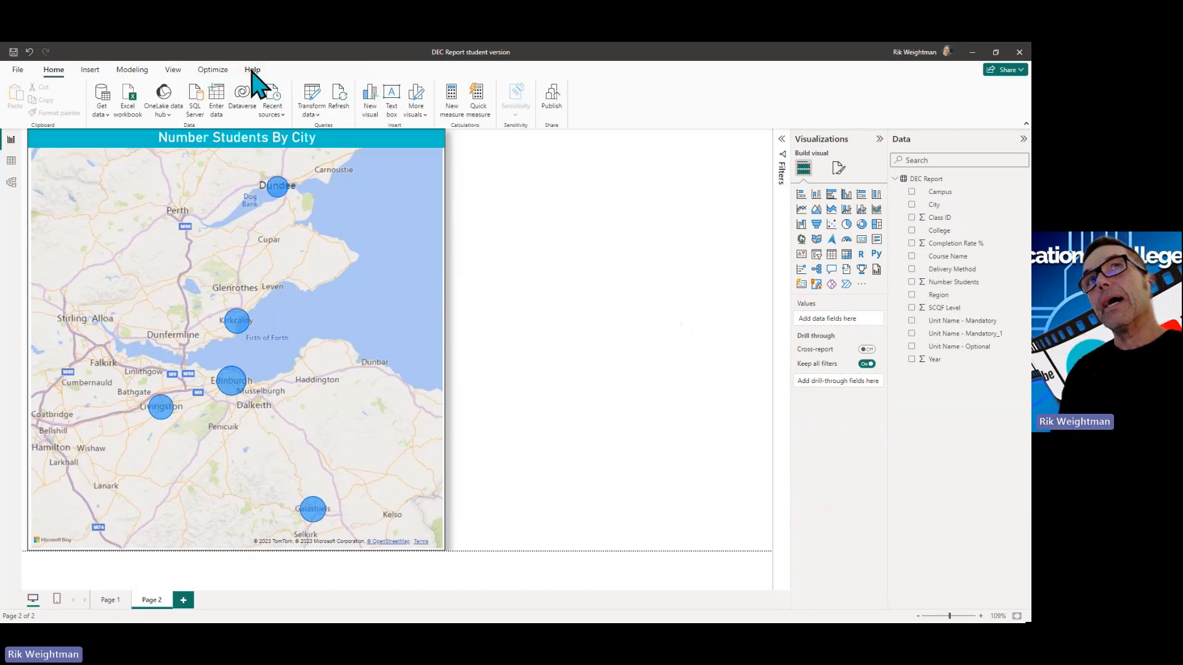
pyautogui.click(252, 70)
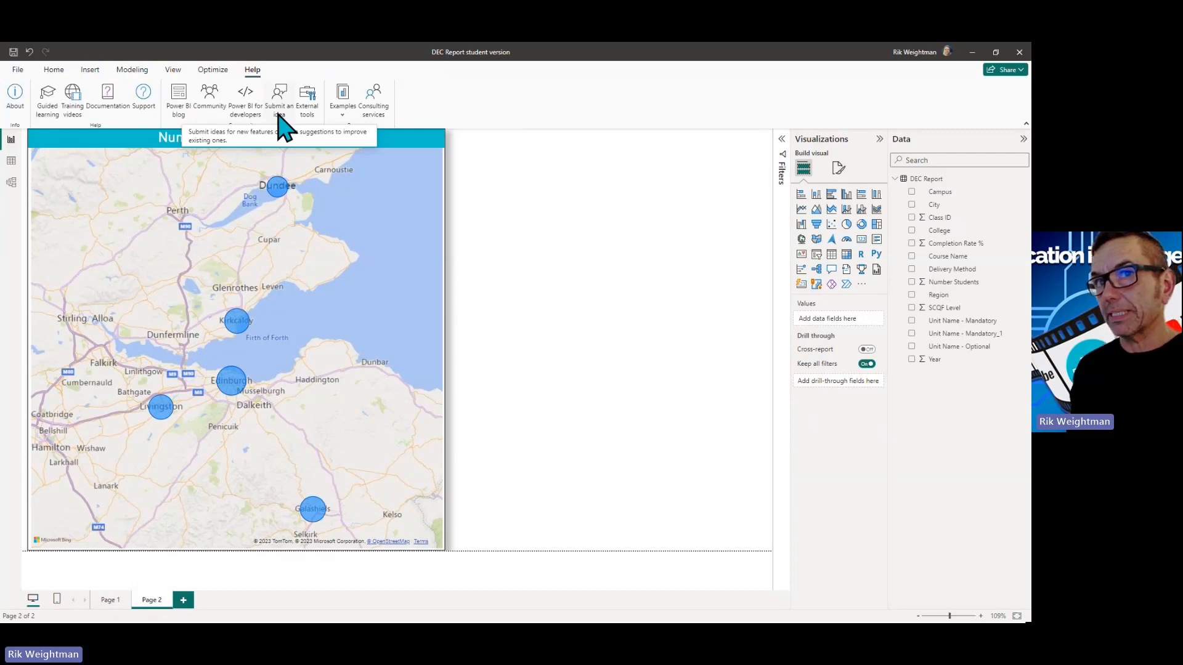
# Change the default colour of the map's bubbles to the recently used turquoise
pyautogui.click(378, 251)
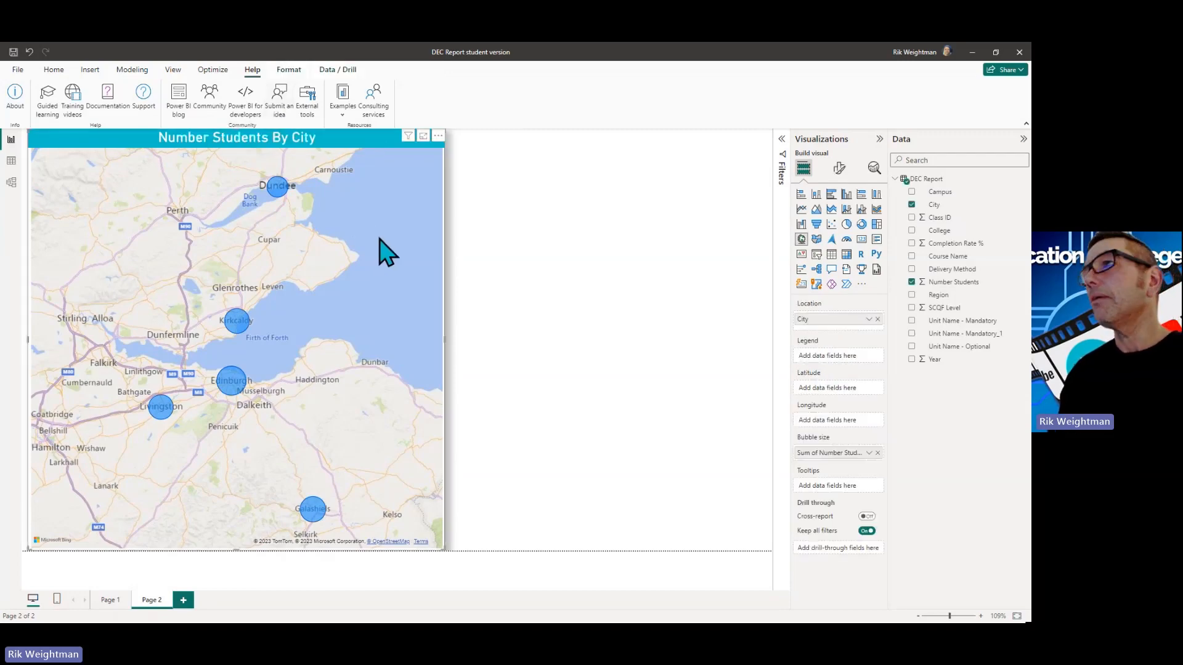
pyautogui.click(839, 168)
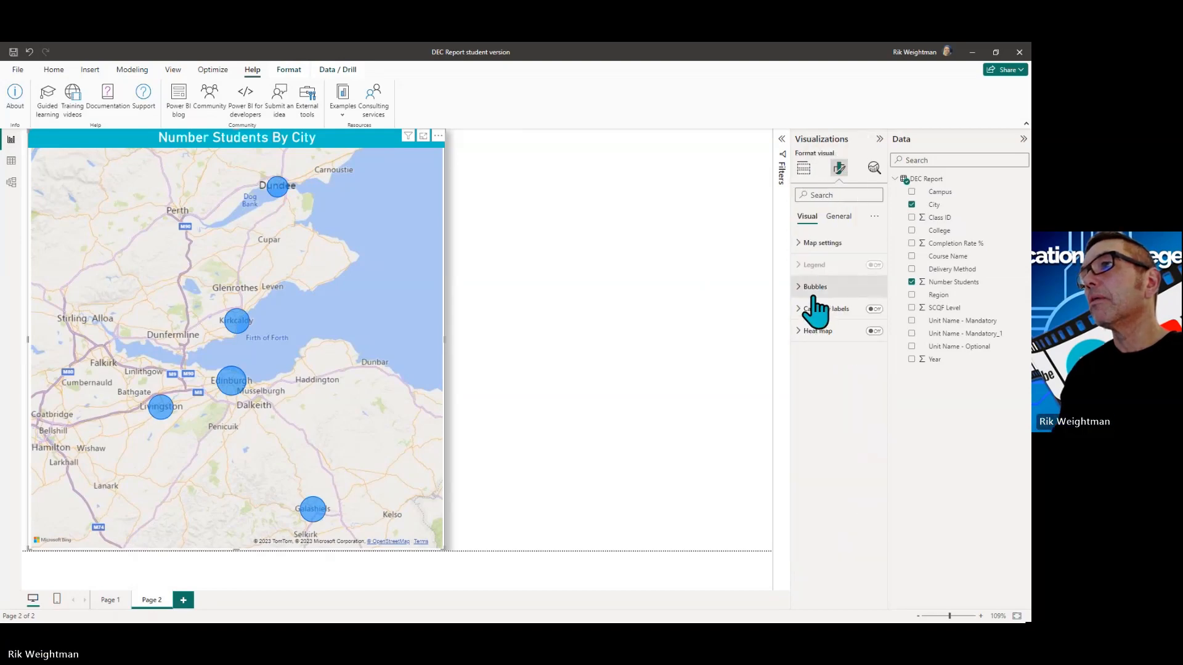
pyautogui.click(802, 287)
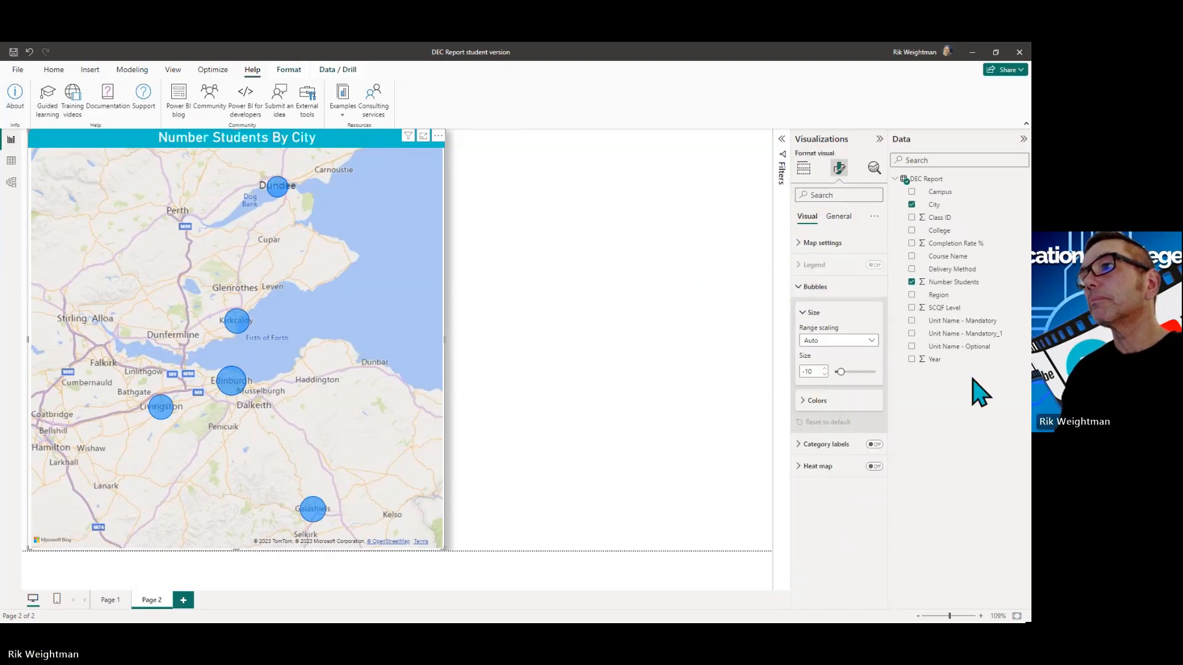
pyautogui.click(803, 404)
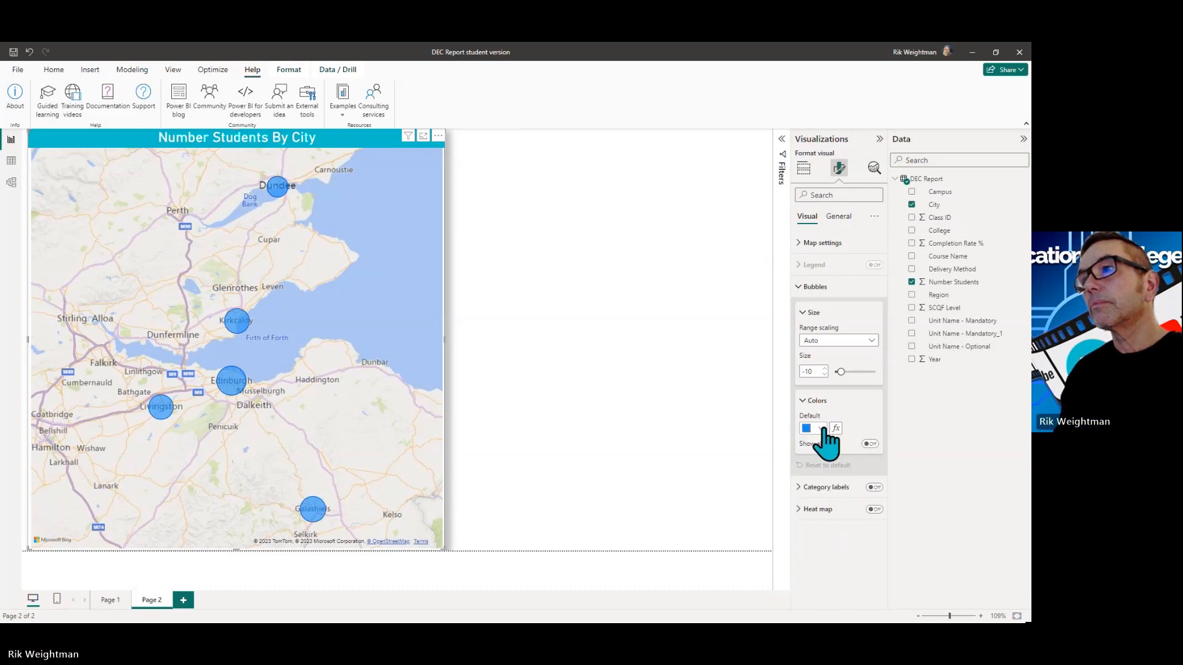
pyautogui.click(816, 428)
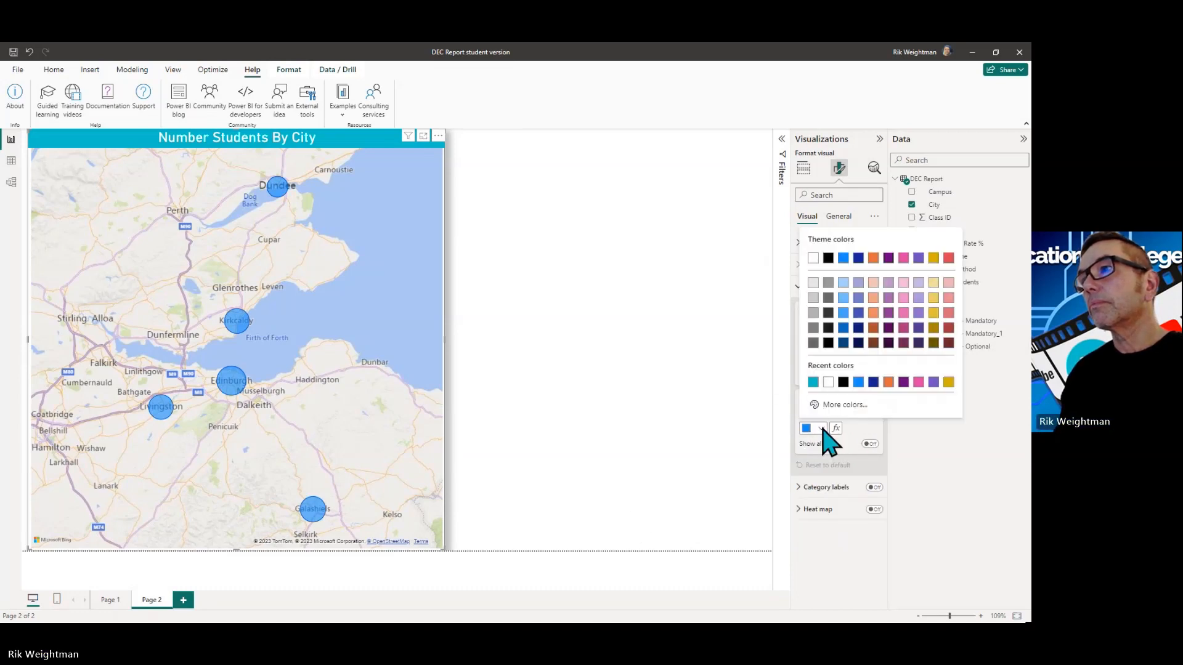
pyautogui.click(813, 383)
pyautogui.click(729, 366)
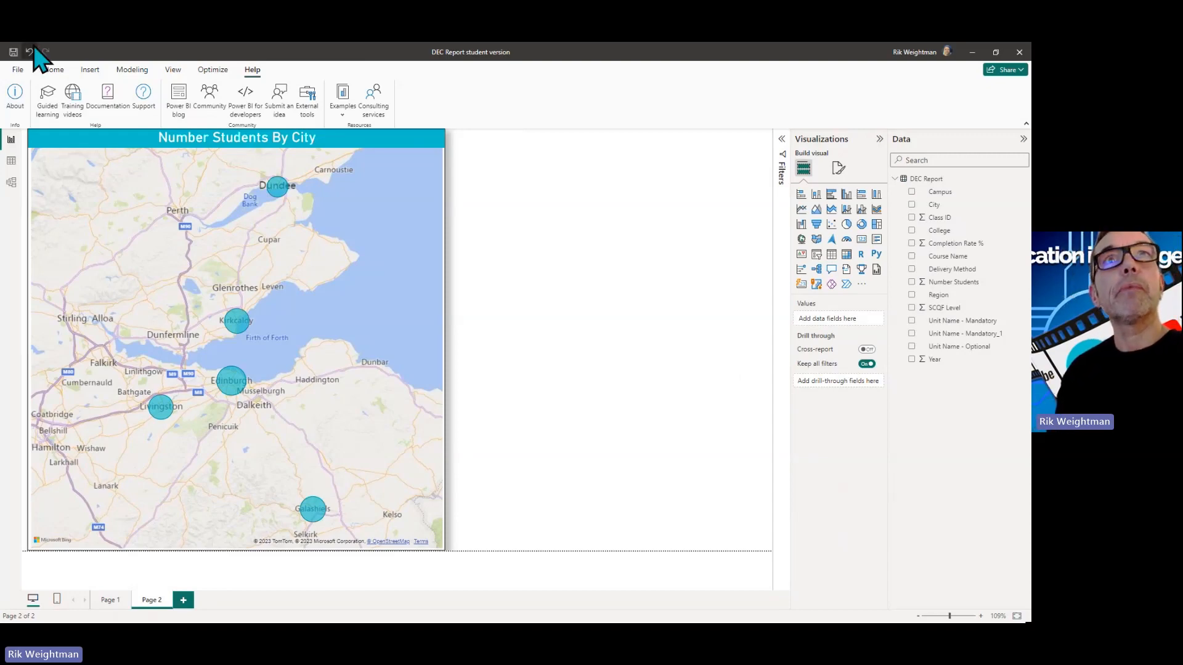
# Save the report
pyautogui.click(18, 70)
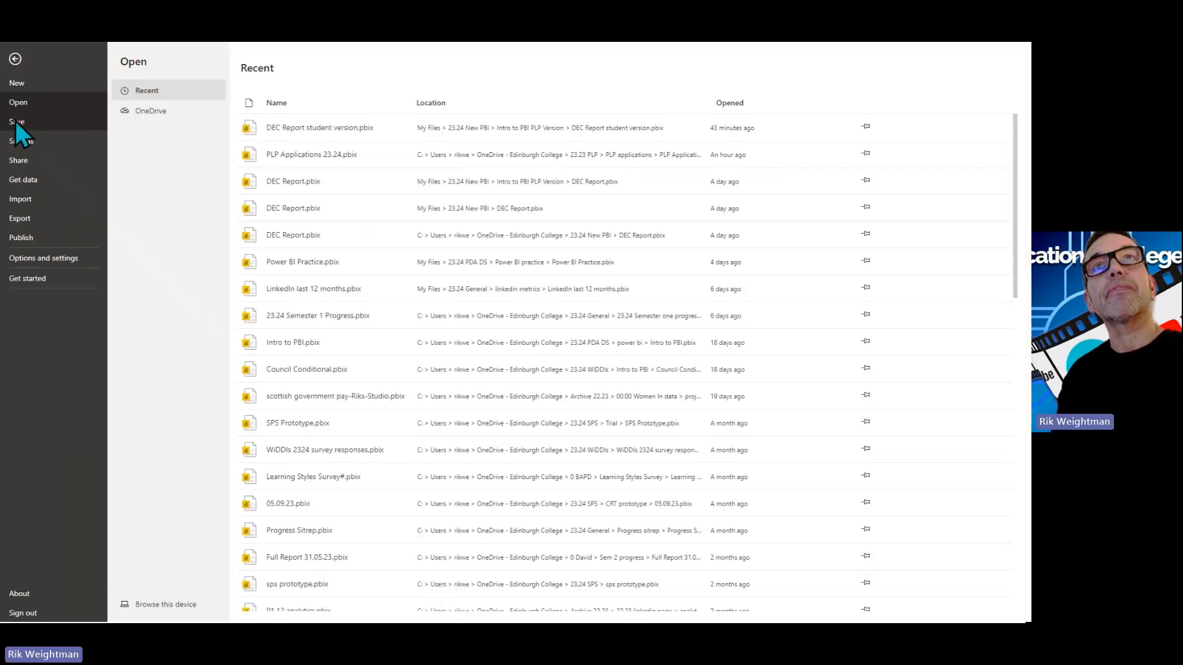
pyautogui.click(16, 121)
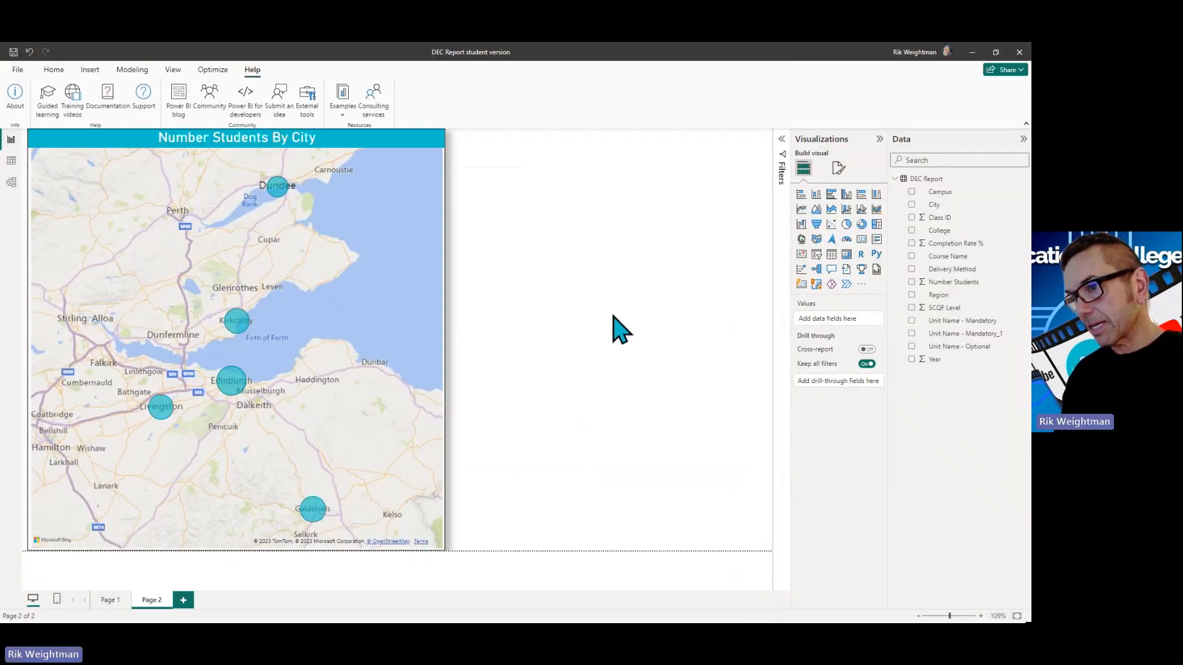
# Add a third report page with a table of the College field, and enlarge the table to well over twice its width
pyautogui.click(183, 600)
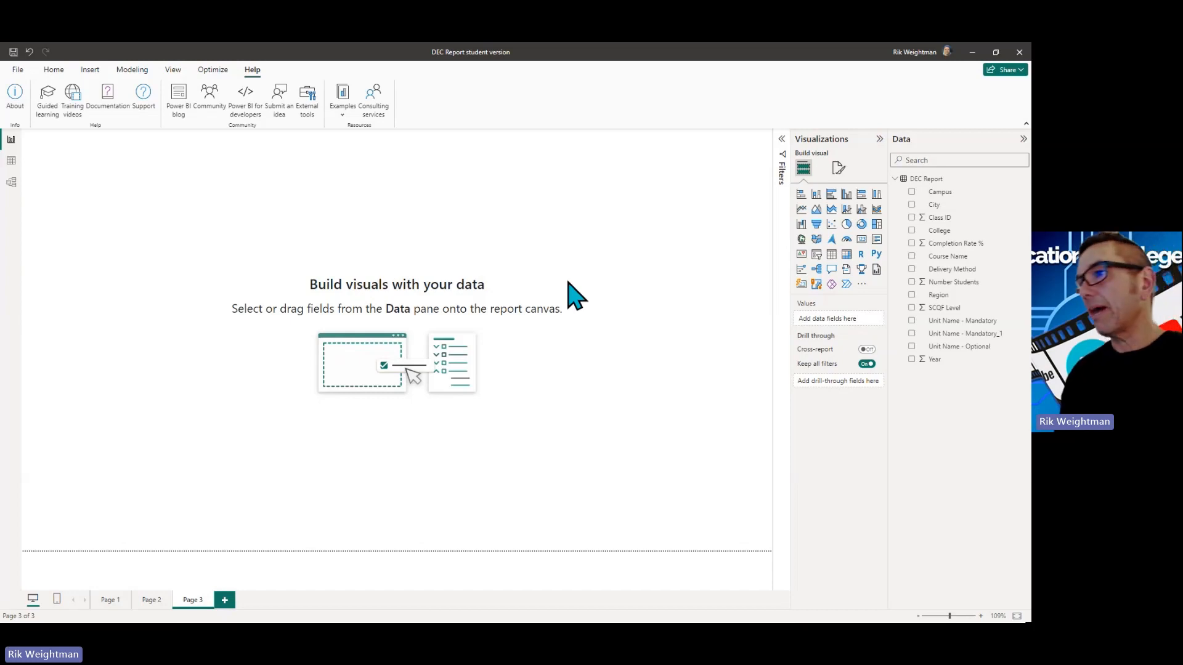
pyautogui.click(912, 230)
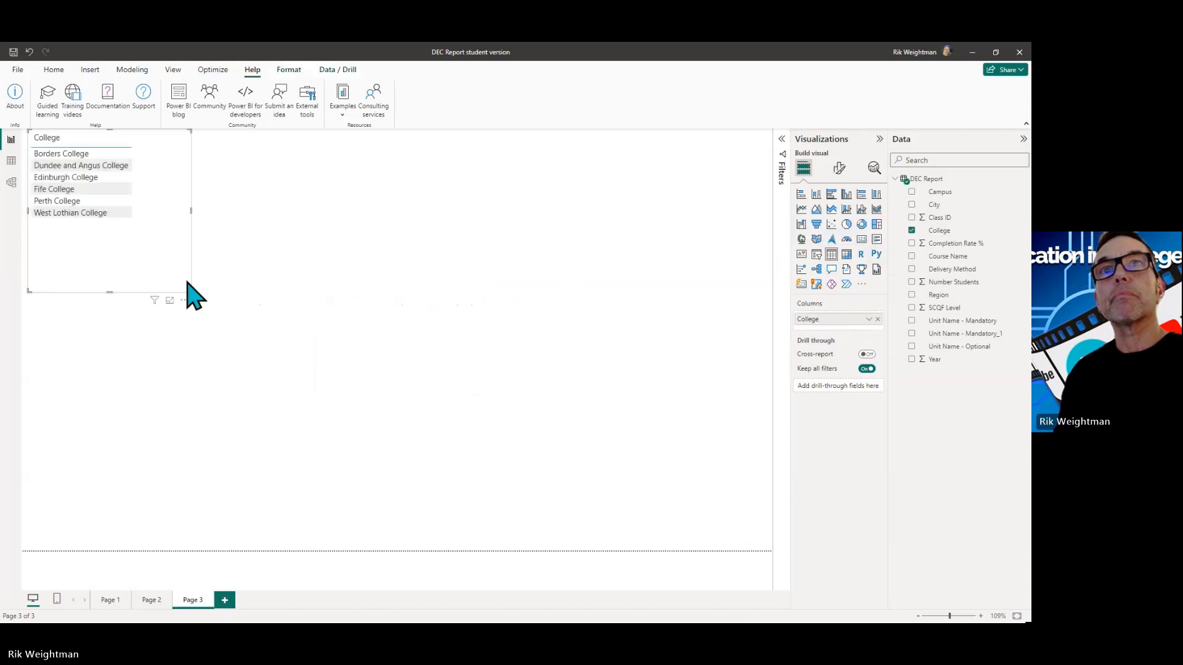
pyautogui.moveTo(191, 292); pyautogui.dragTo(500, 326)
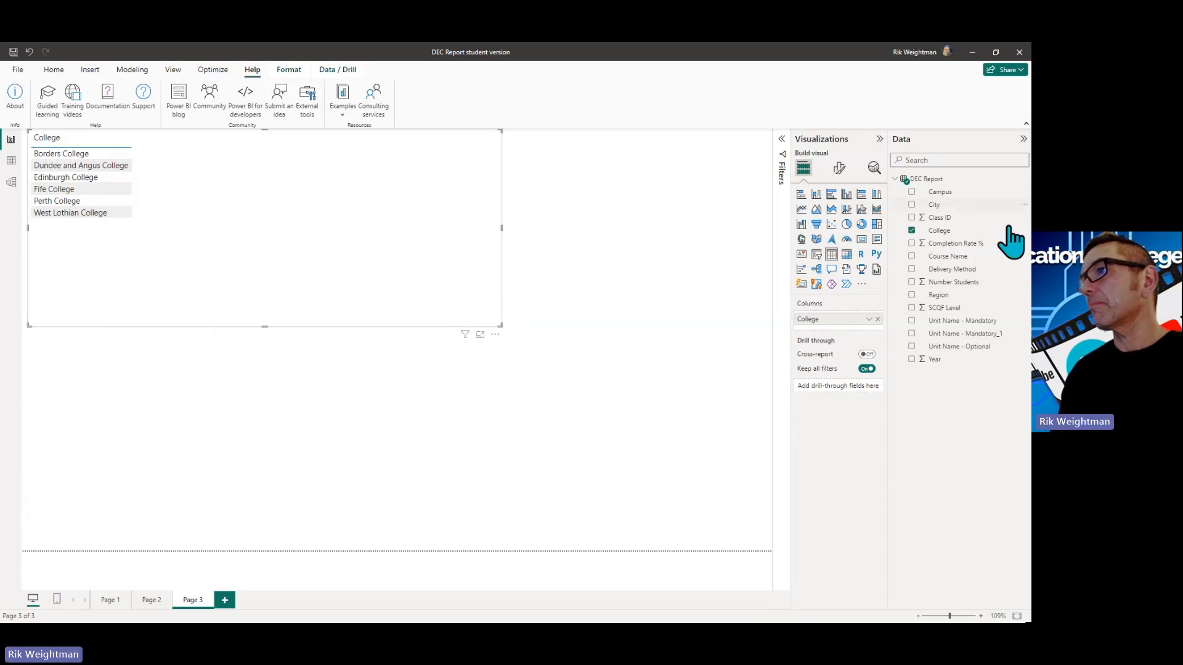
# Add the SCQF Level field to the college table four times as separate columns
pyautogui.click(912, 307)
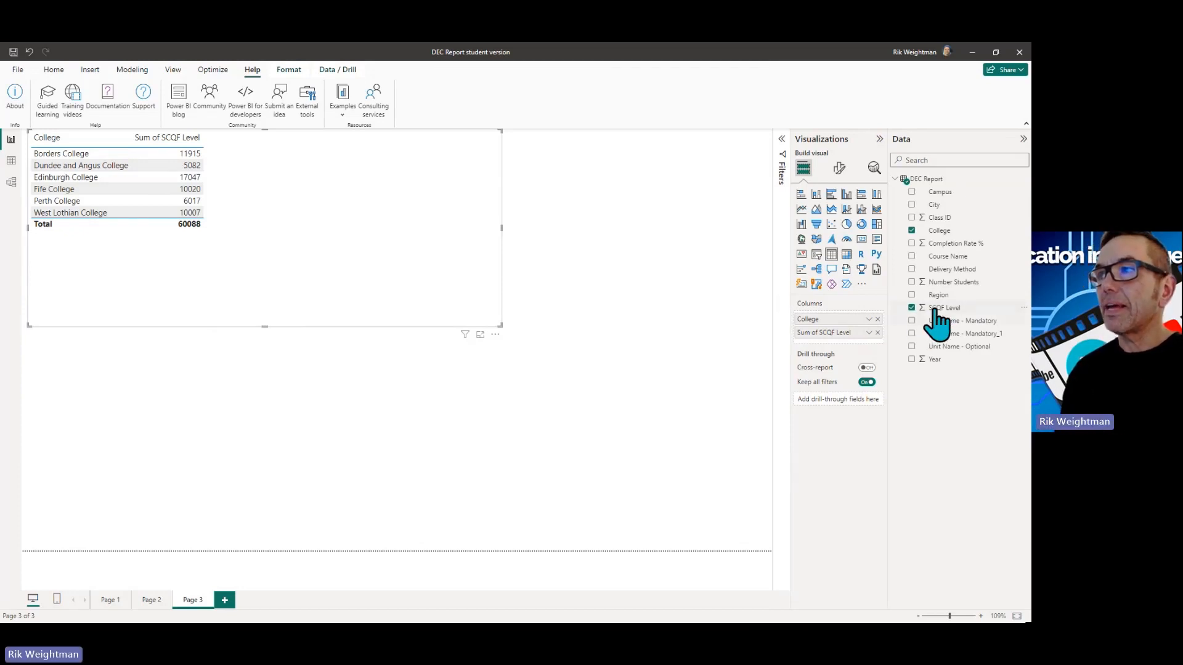
pyautogui.moveTo(942, 308); pyautogui.dragTo(847, 338)
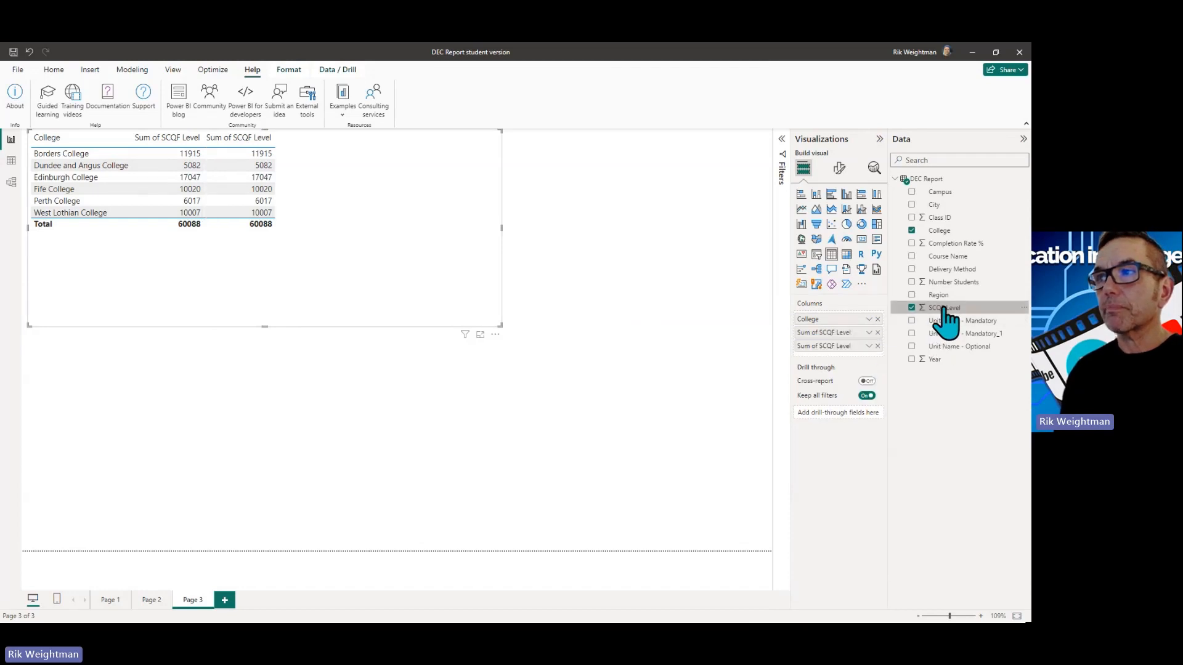
pyautogui.moveTo(945, 309); pyautogui.dragTo(841, 353)
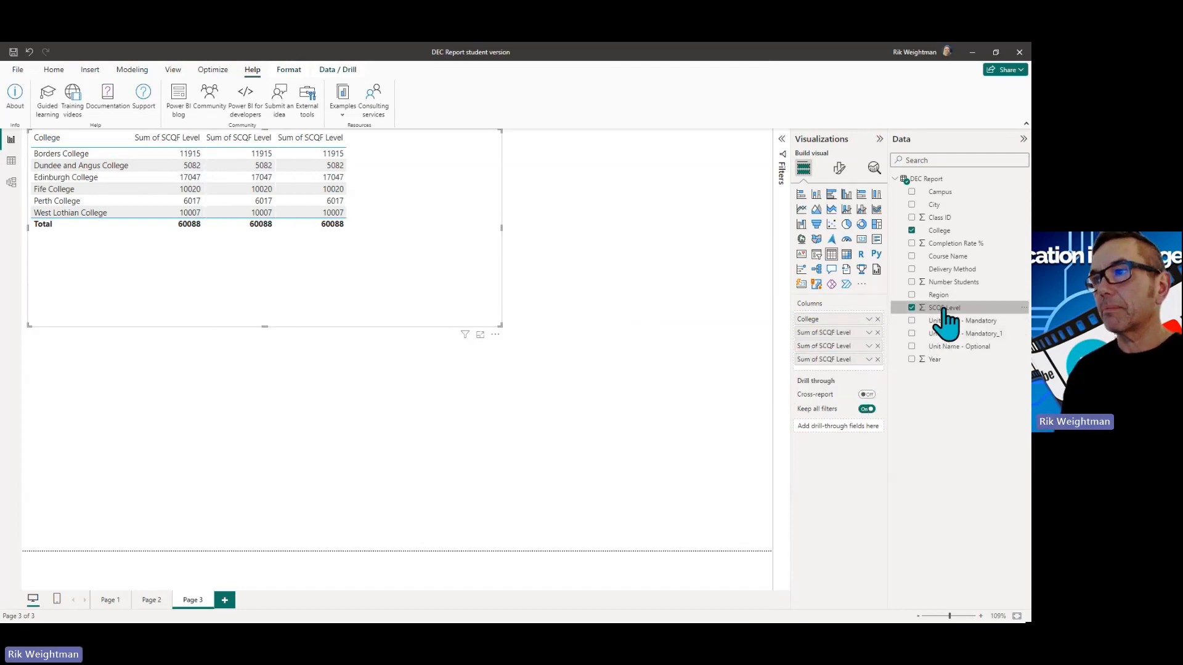
pyautogui.moveTo(946, 311); pyautogui.dragTo(833, 368)
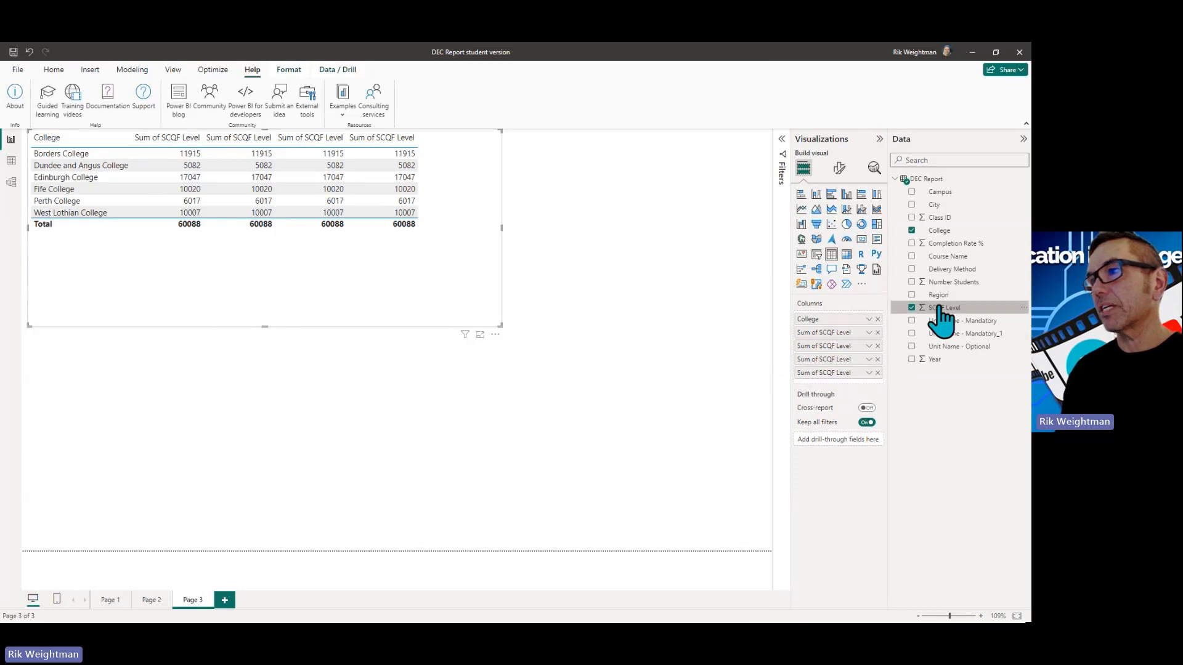
# Add a fifth SCQF Level column to the college table and summarize the first three as Average, Minimum and Maximum
pyautogui.moveTo(941, 310); pyautogui.dragTo(845, 378)
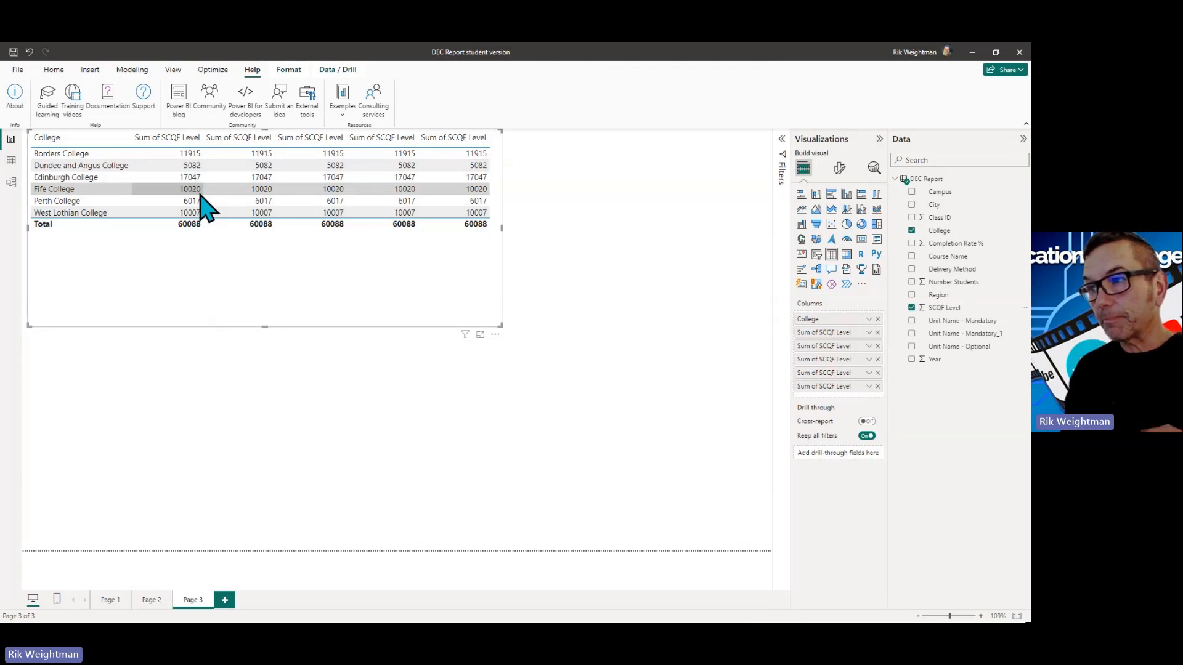
pyautogui.click(868, 334)
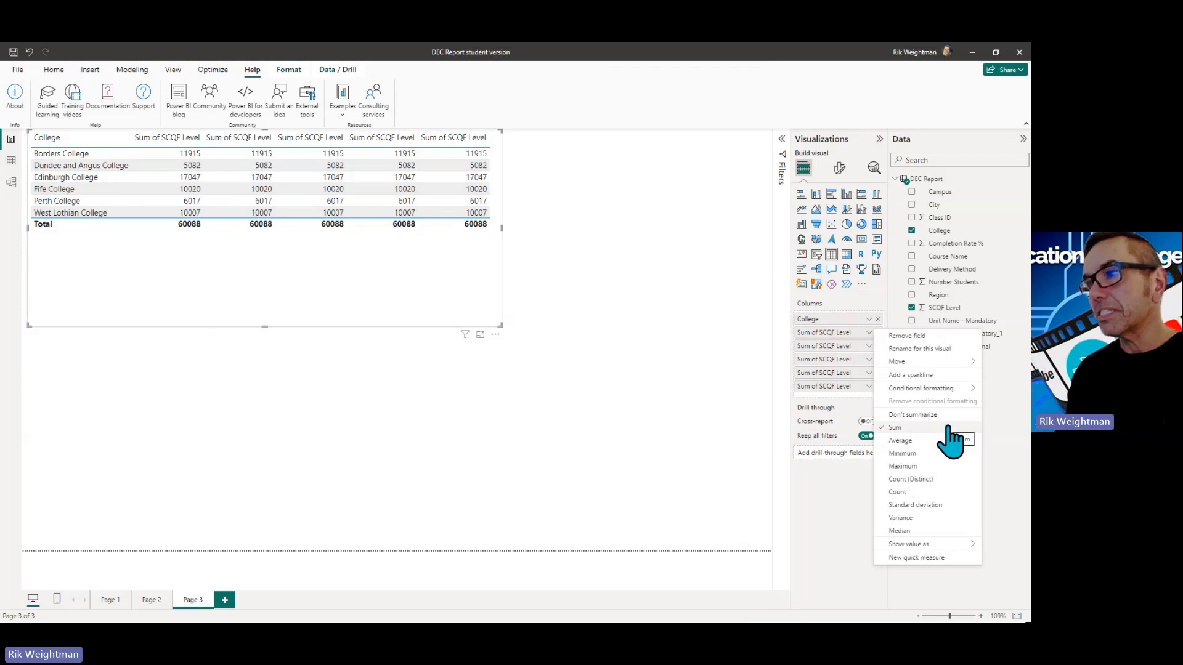
pyautogui.click(902, 440)
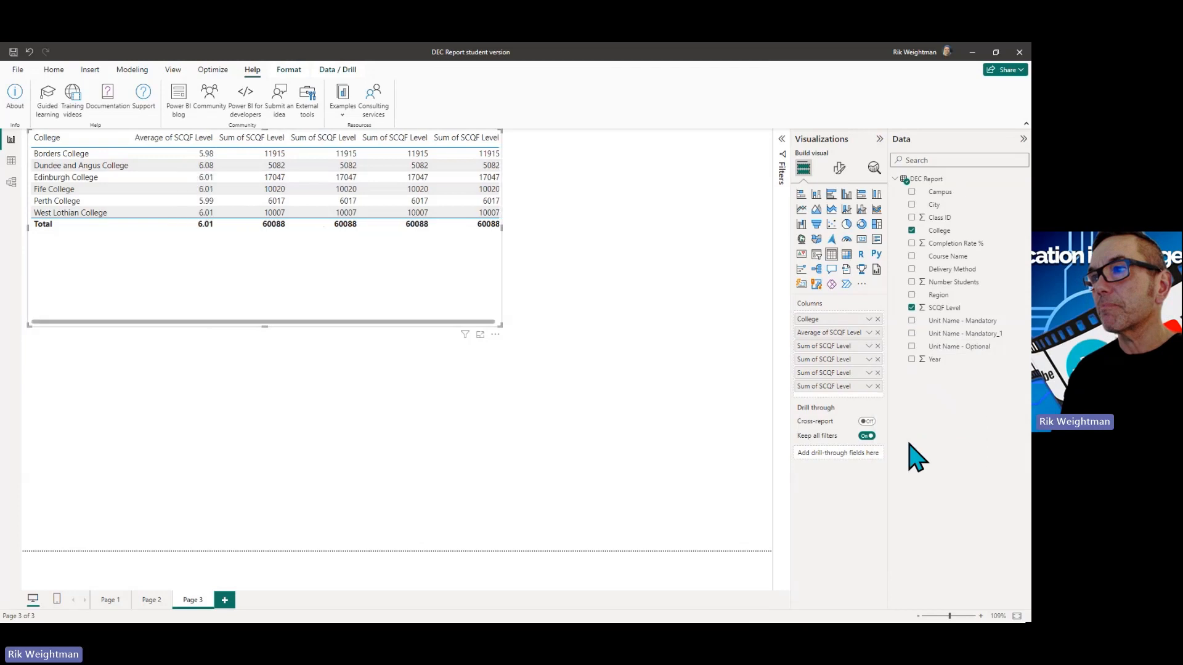
pyautogui.click(870, 346)
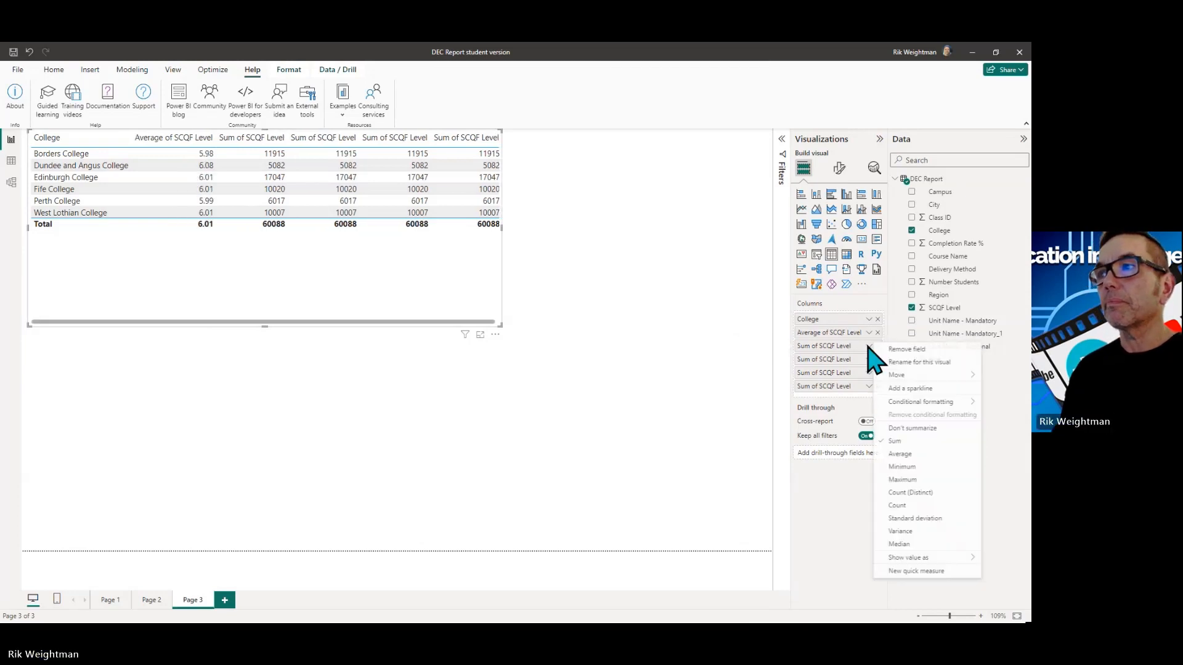
pyautogui.click(914, 467)
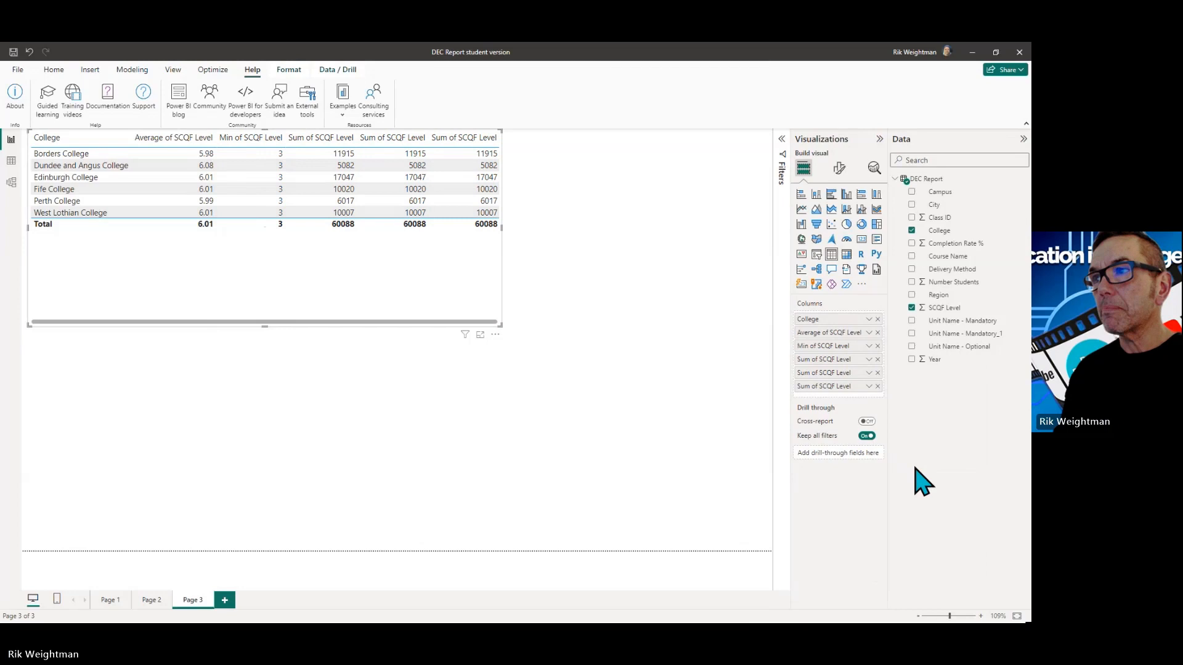
pyautogui.click(869, 359)
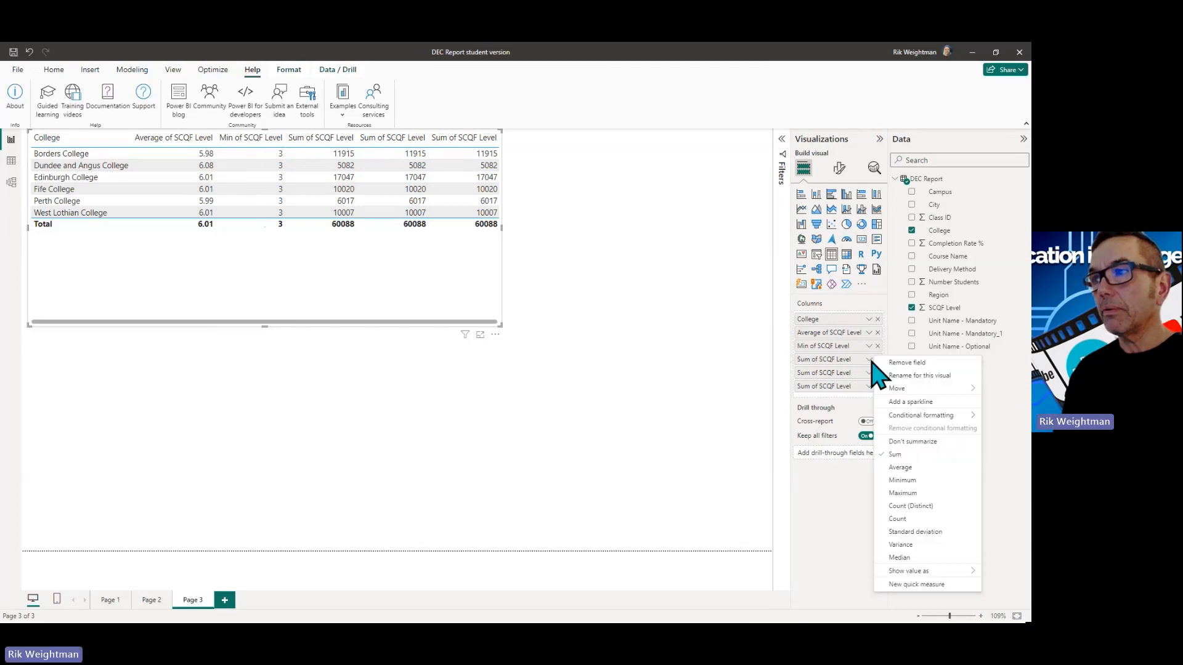
pyautogui.click(914, 493)
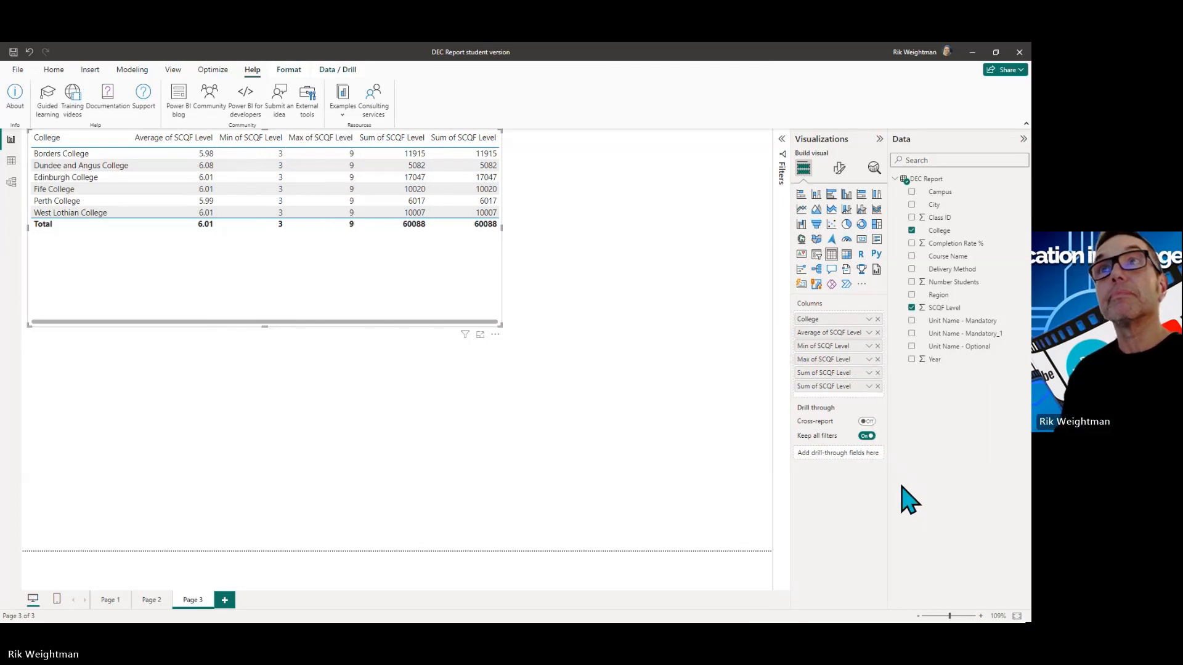
# Widen the college table and summarize its fourth and fifth SCQF Level columns as Count and Count (Distinct)
pyautogui.moveTo(500, 228); pyautogui.dragTo(617, 229)
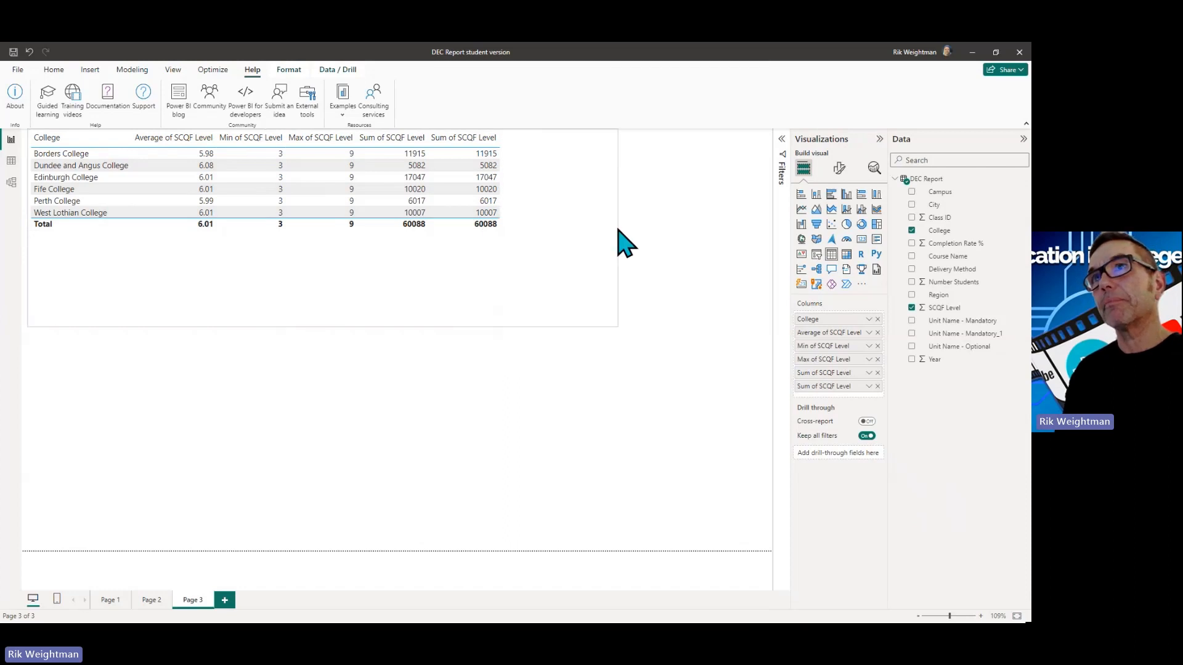
pyautogui.click(869, 373)
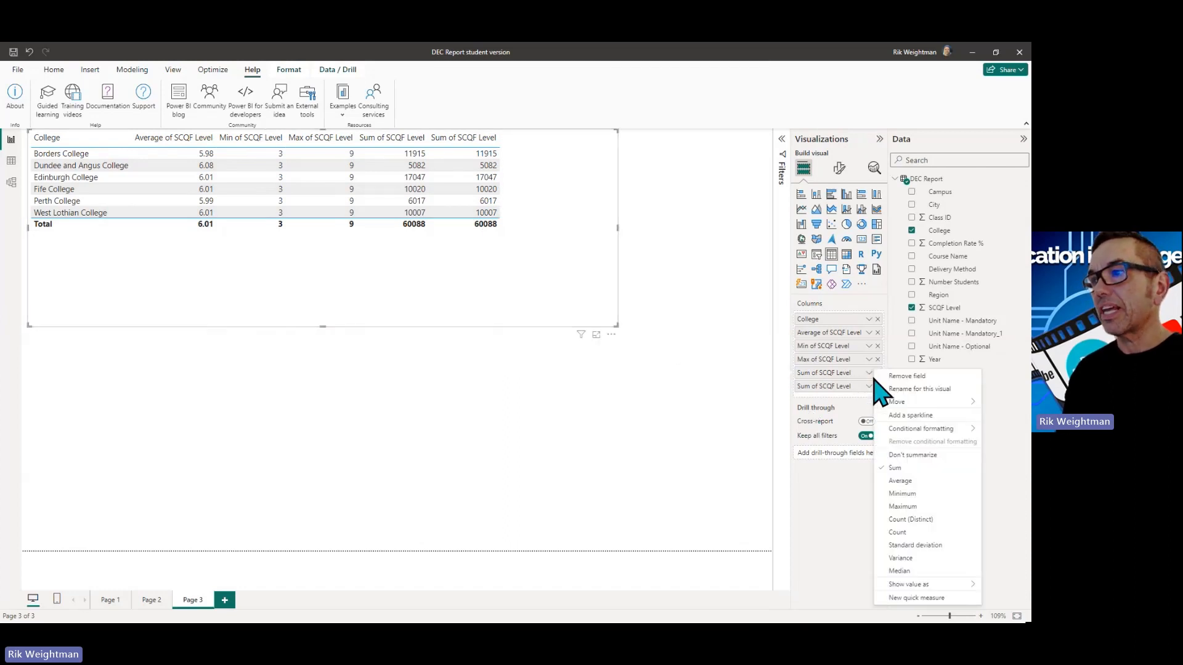
pyautogui.click(914, 534)
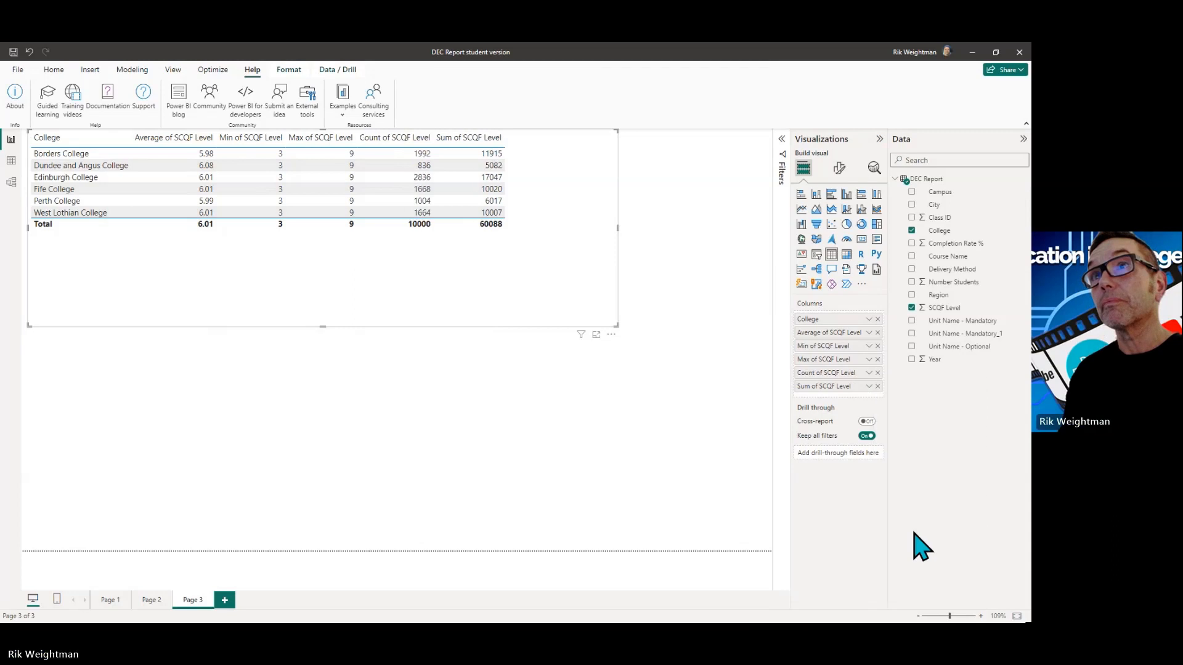
pyautogui.click(869, 386)
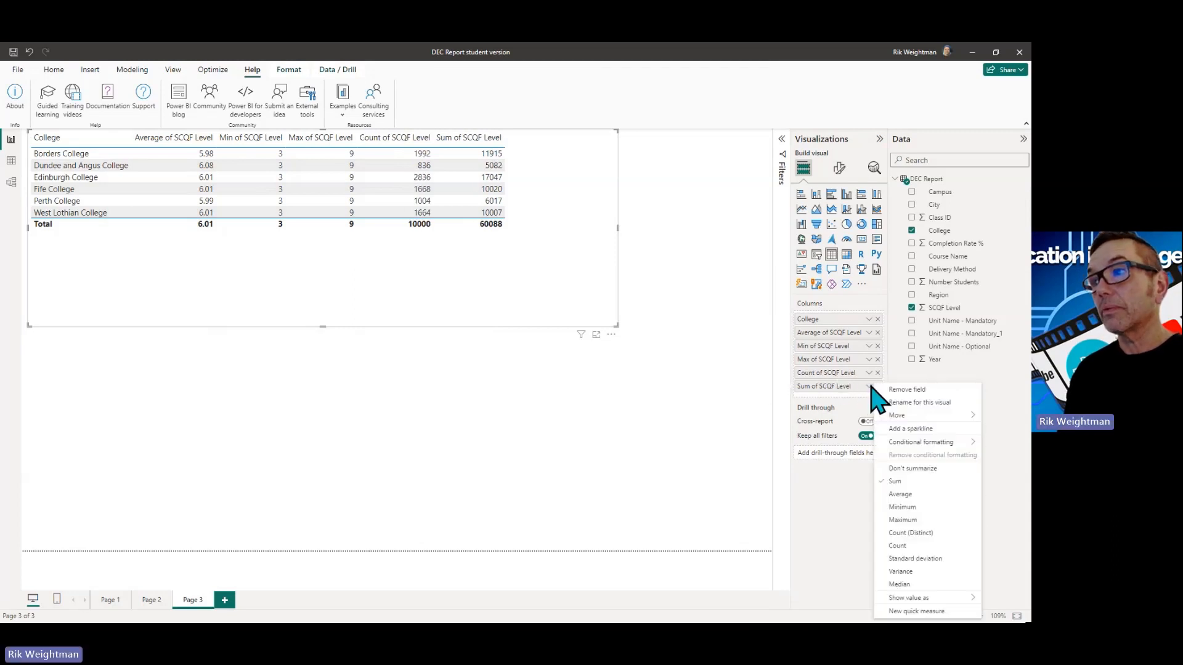
pyautogui.click(918, 533)
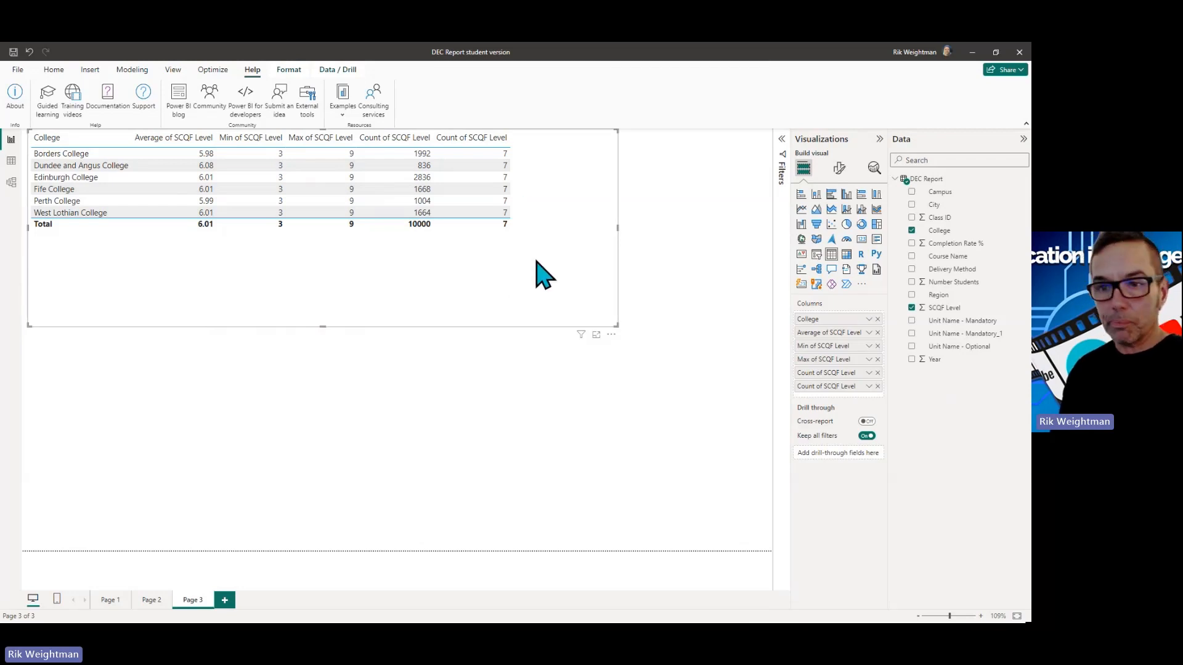
# Turn on the college table's title and set its text to "SCQF Level Breakdown"
pyautogui.click(840, 169)
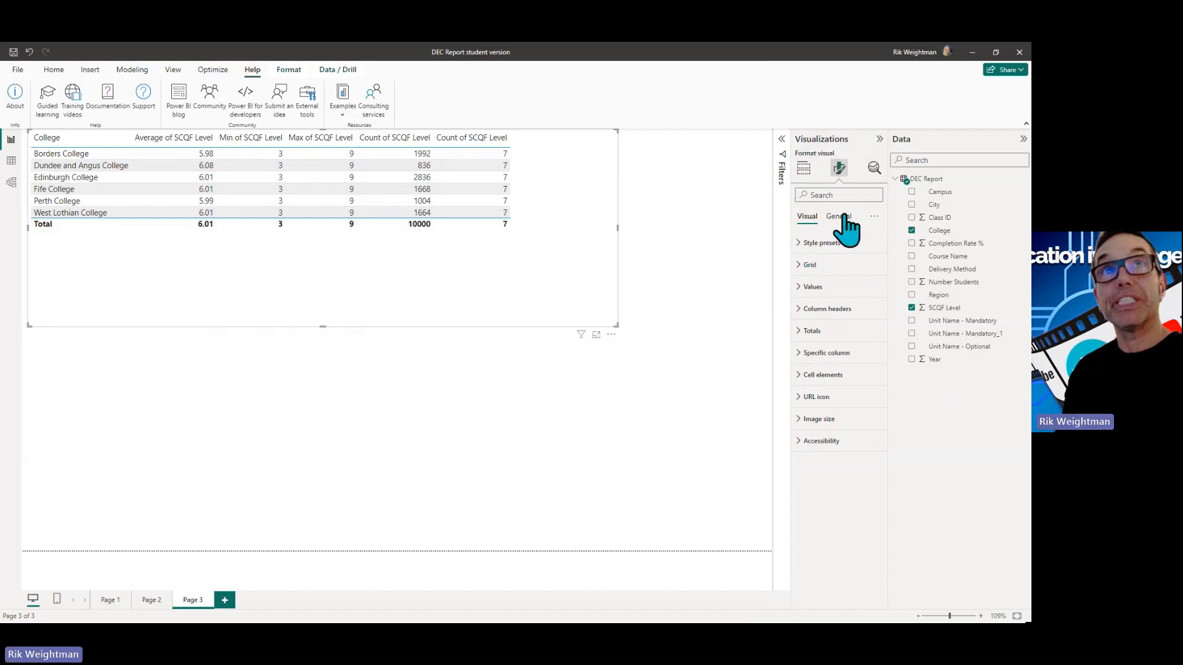
pyautogui.click(839, 217)
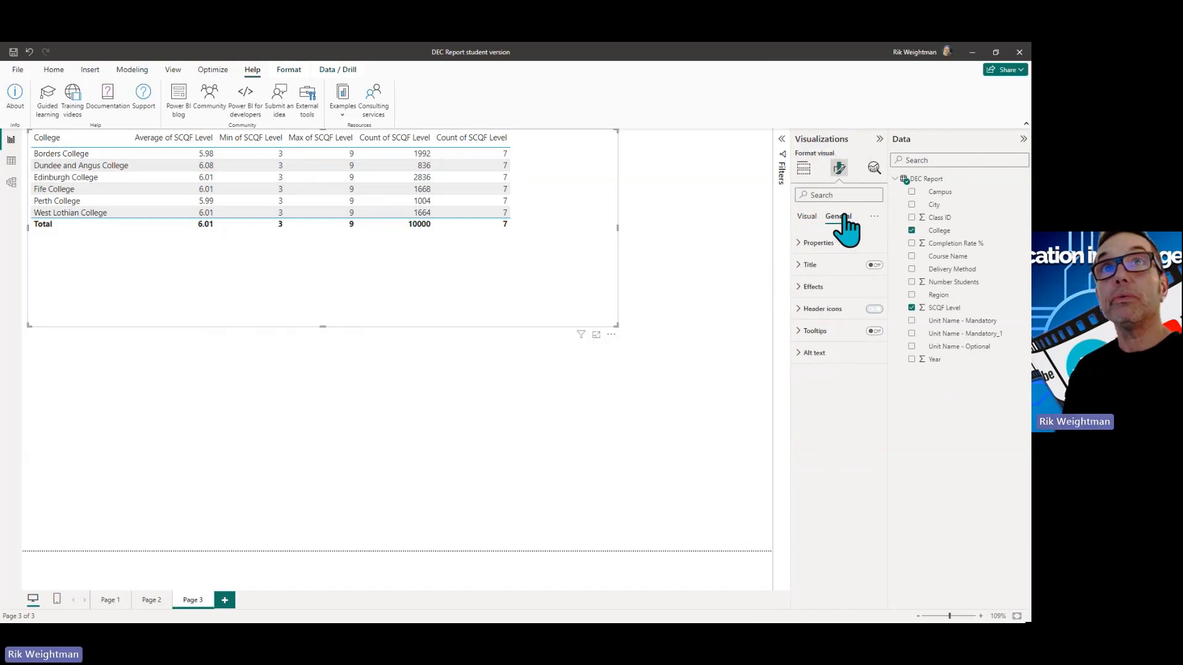
pyautogui.click(875, 265)
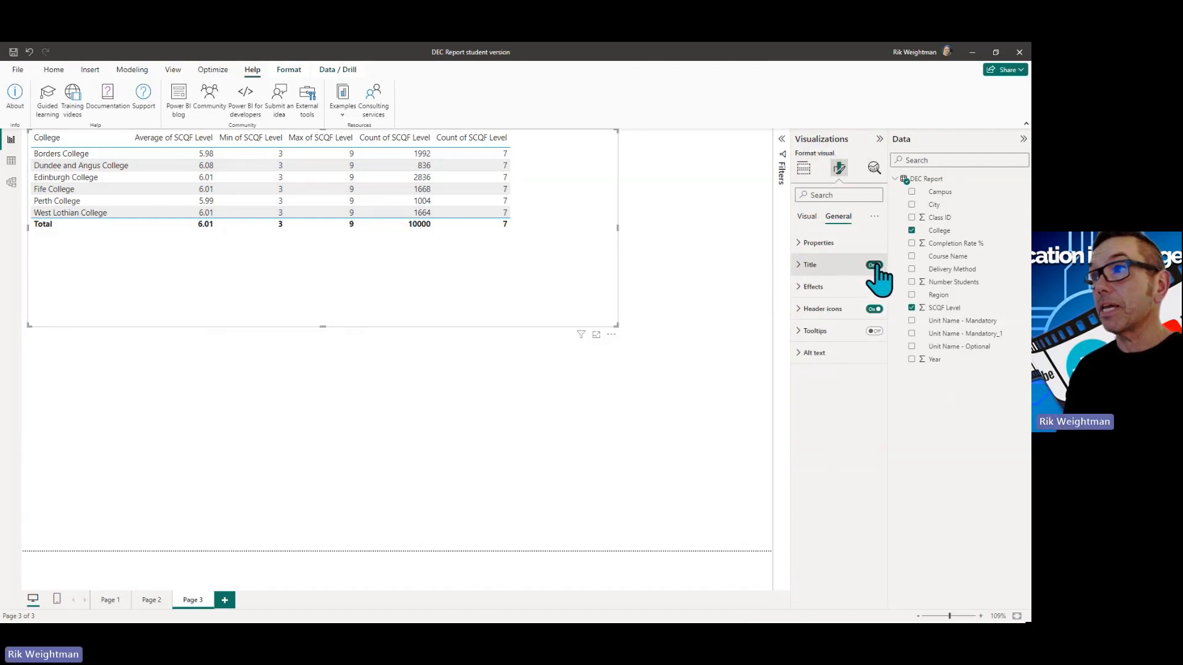
pyautogui.click(839, 272)
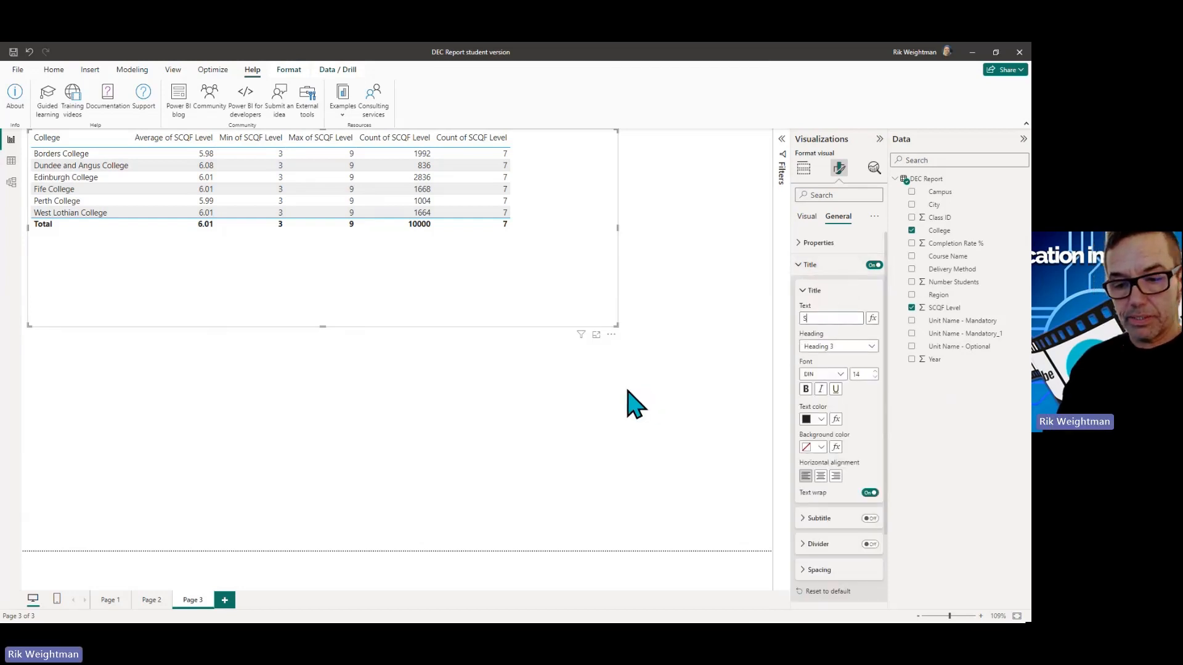
pyautogui.write('F Lev')
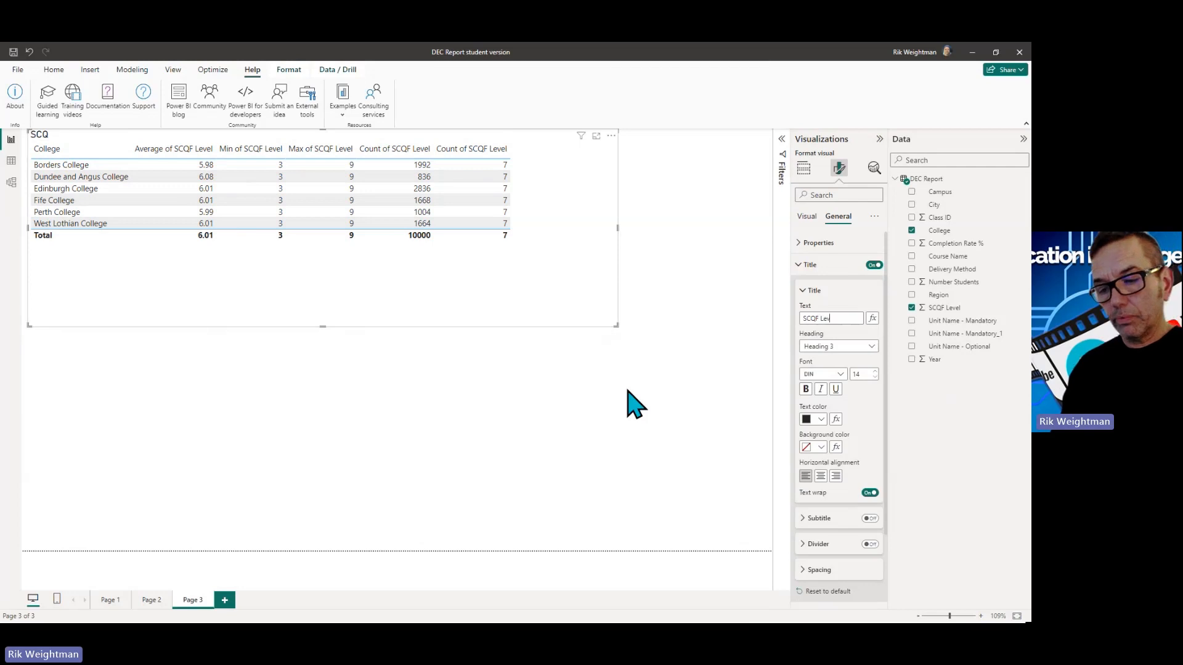
pyautogui.write('el 8')
pyautogui.write('reakdow')
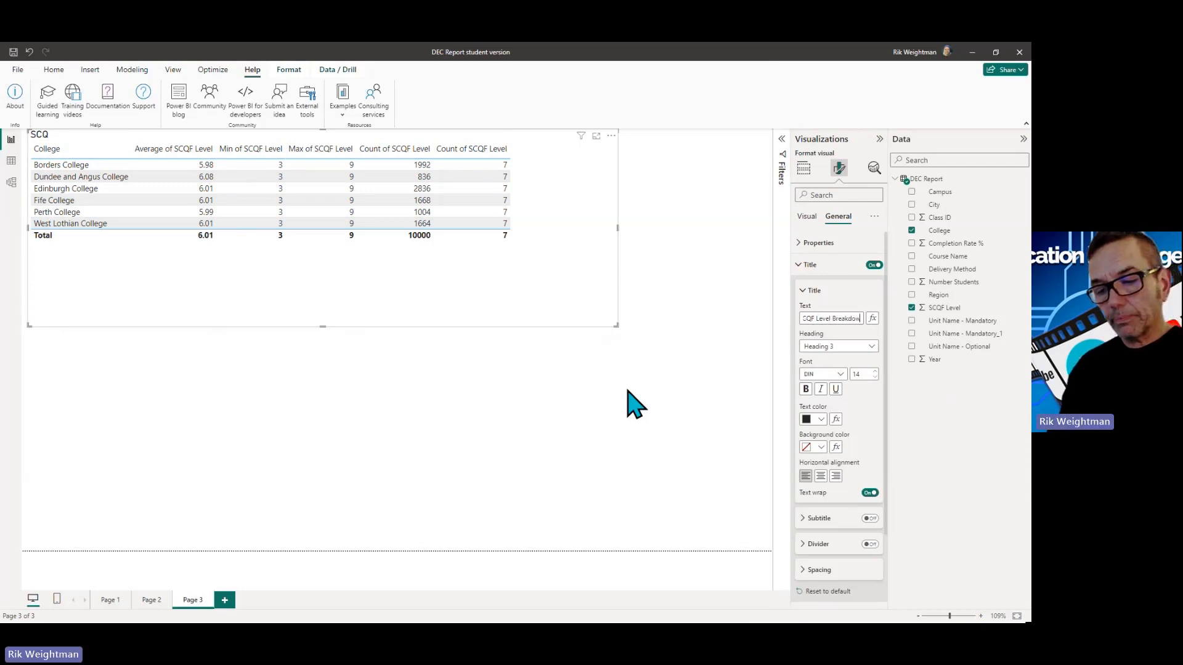
pyautogui.write('n')
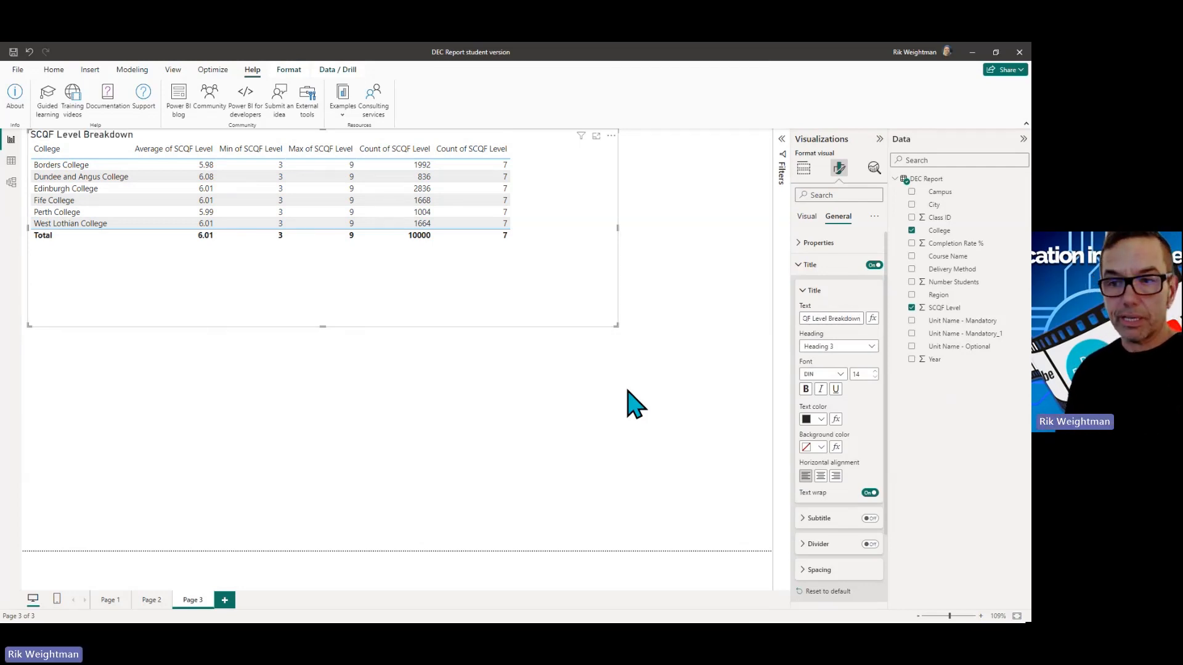
# Set the font size of the SCQF Level Breakdown title to 20
pyautogui.click(875, 371)
pyautogui.click(875, 371)
pyautogui.click(876, 371)
pyautogui.click(875, 371)
pyautogui.click(876, 371)
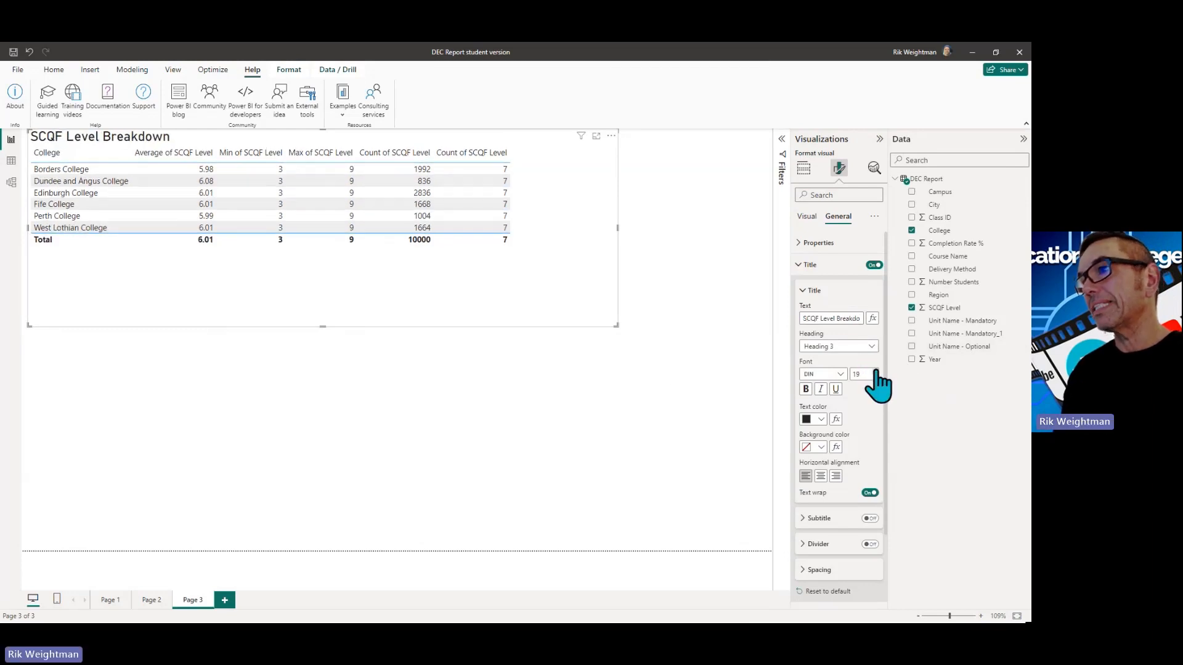
pyautogui.click(876, 372)
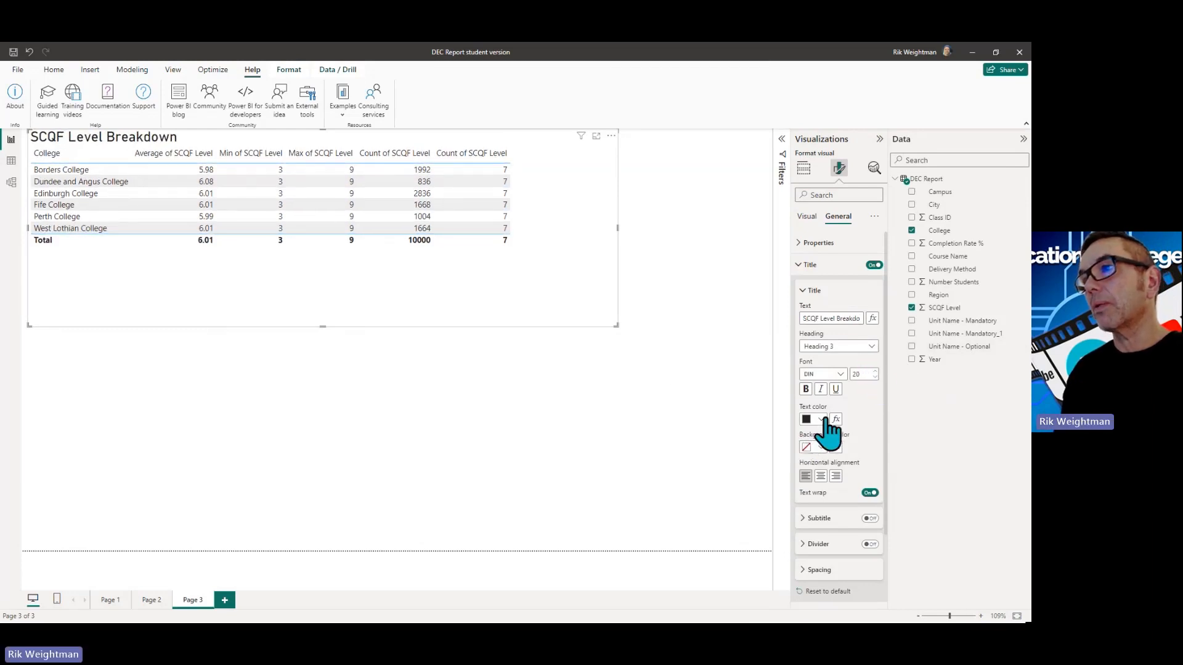
# Make the table's title white on a turquoise background and centre it horizontally
pyautogui.click(822, 419)
pyautogui.click(812, 457)
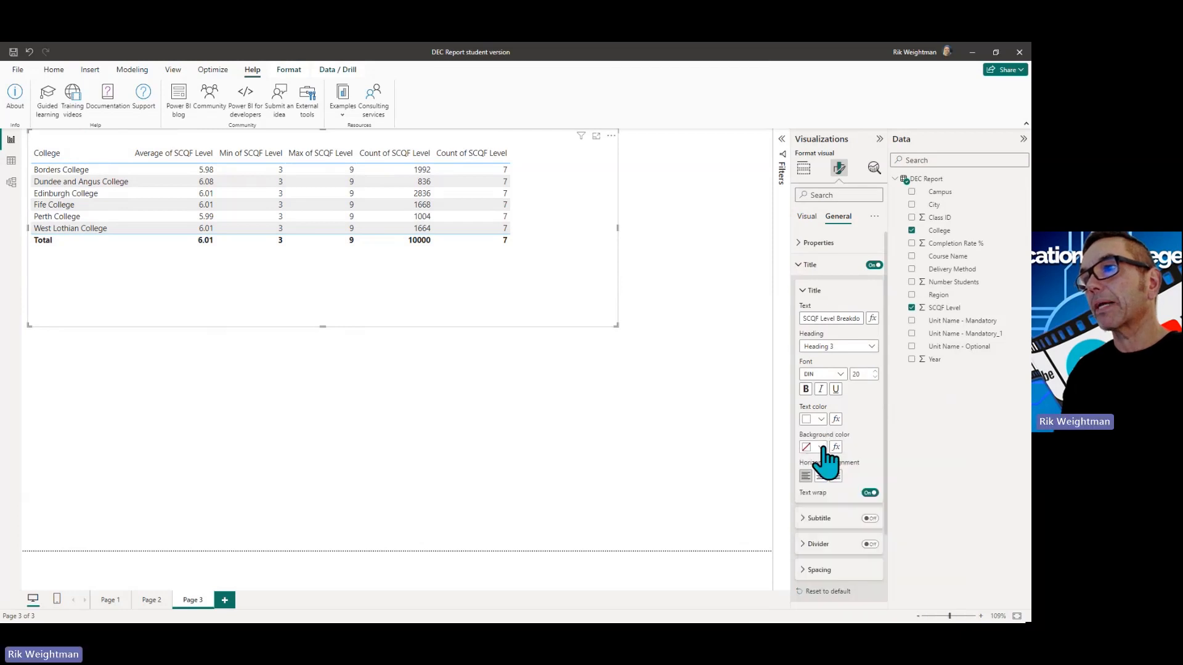
pyautogui.click(822, 448)
pyautogui.click(830, 381)
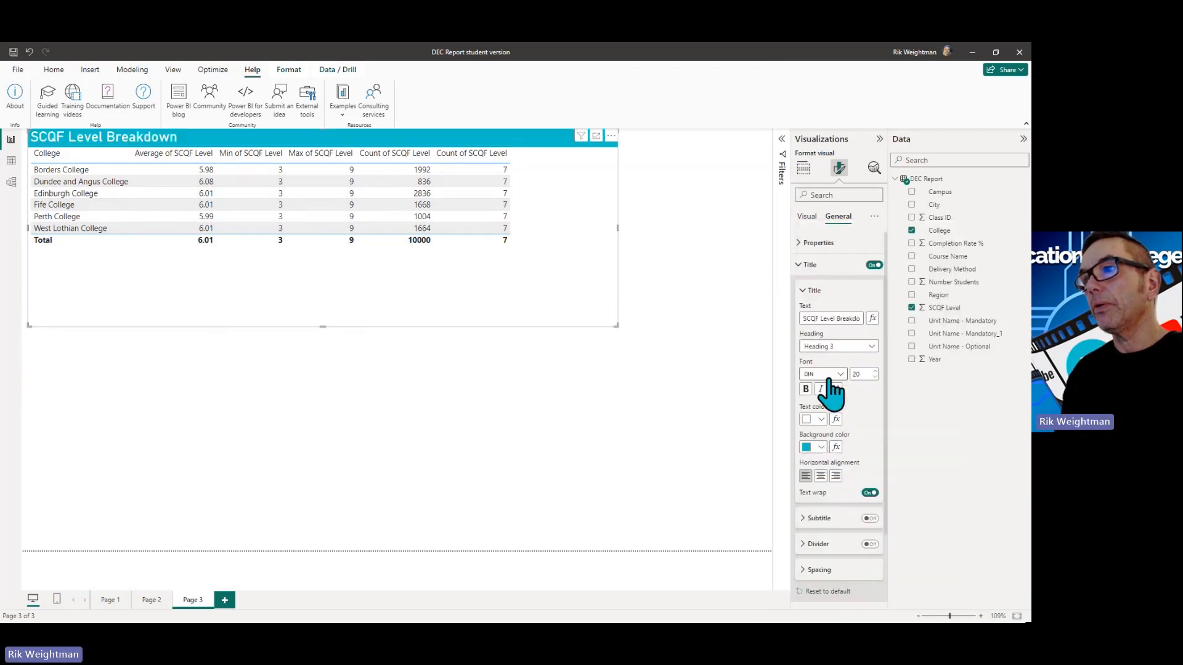
pyautogui.click(820, 475)
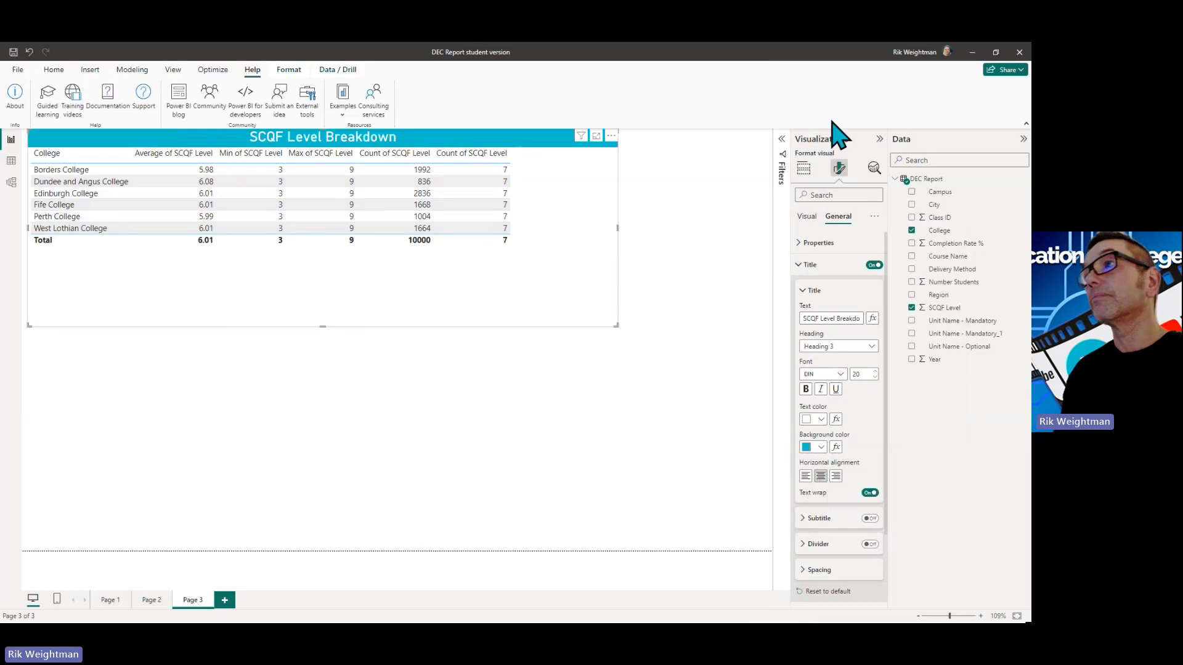
# Turn on the table's background, visual border and shadow, and shrink the table to fit closely around its contents
pyautogui.click(798, 266)
pyautogui.click(799, 287)
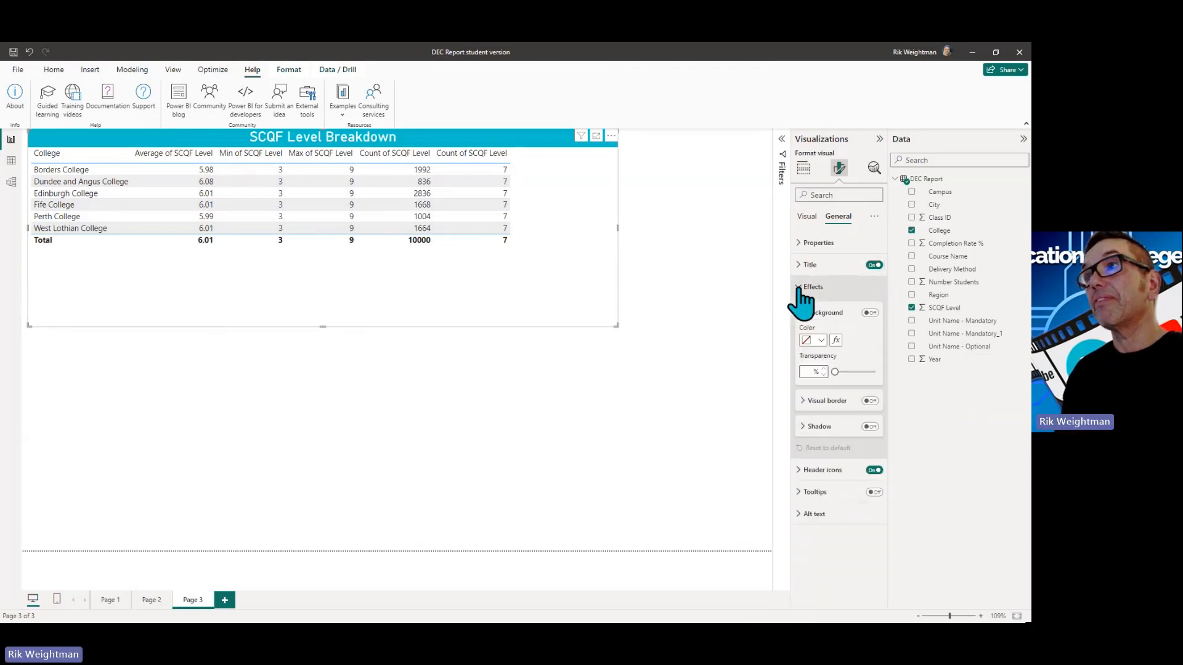
pyautogui.click(869, 312)
pyautogui.click(870, 400)
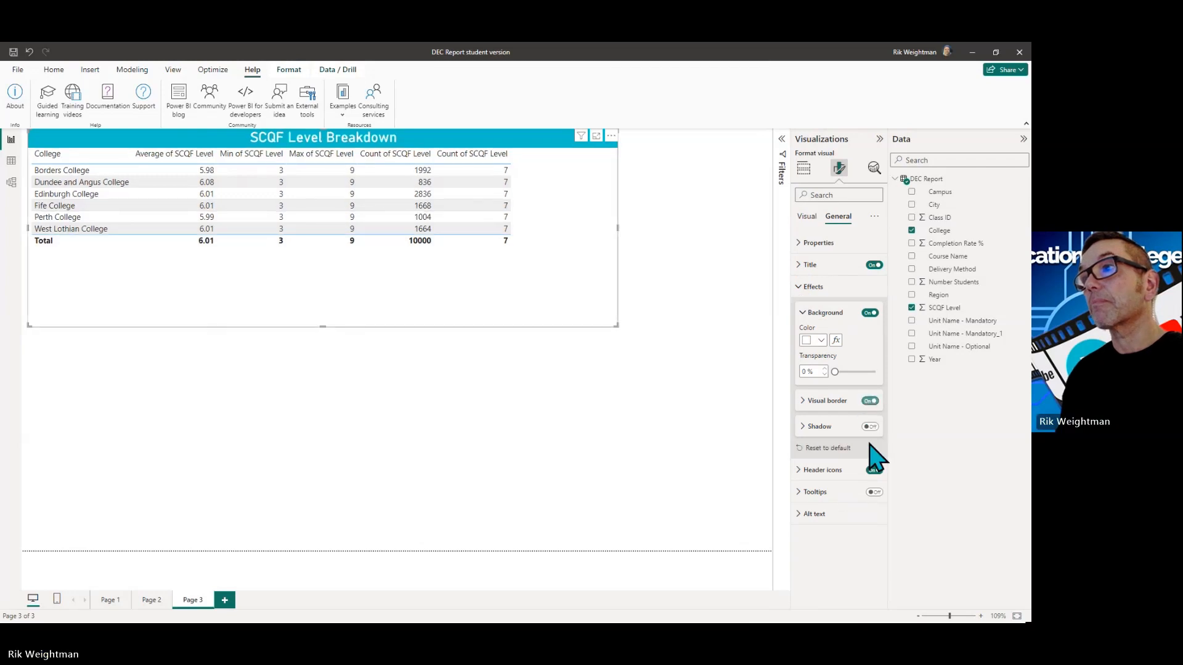
pyautogui.click(870, 426)
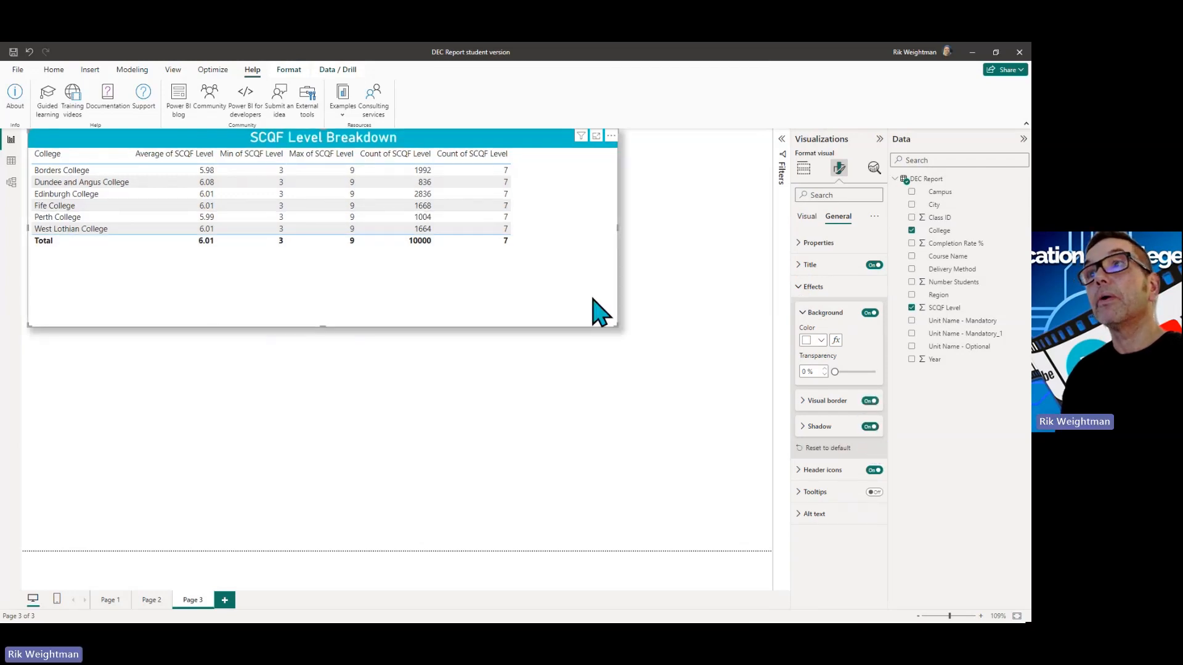
pyautogui.moveTo(616, 325); pyautogui.dragTo(527, 266)
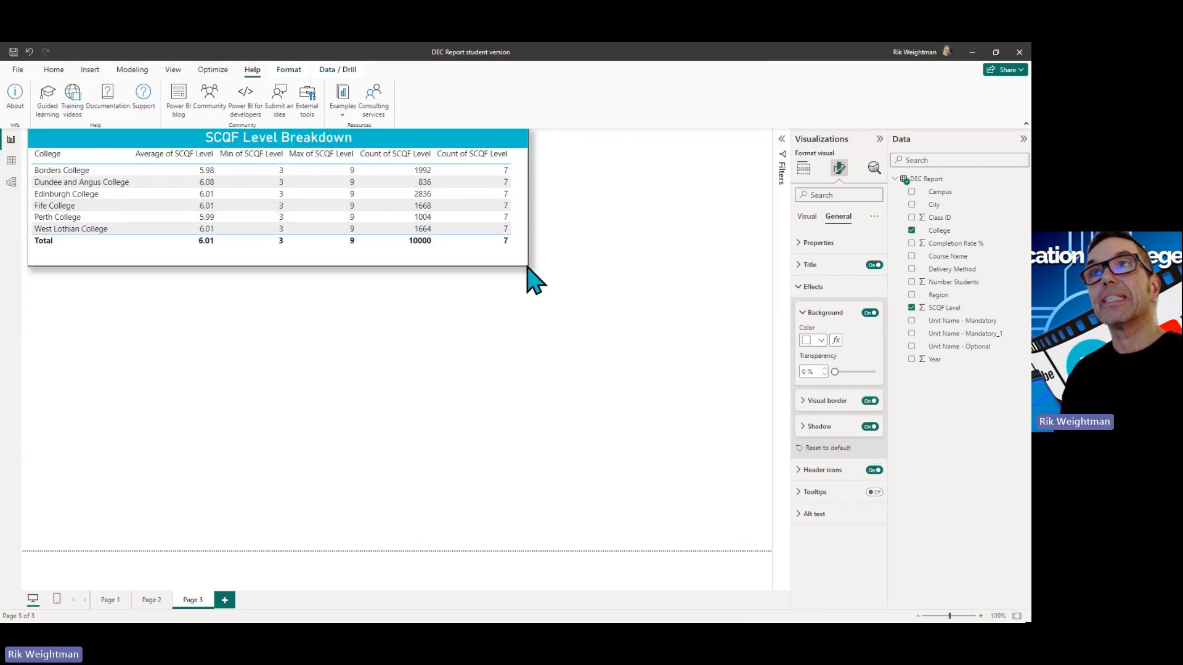
# Add a separate card visual to the page showing the Number Students field
pyautogui.click(643, 432)
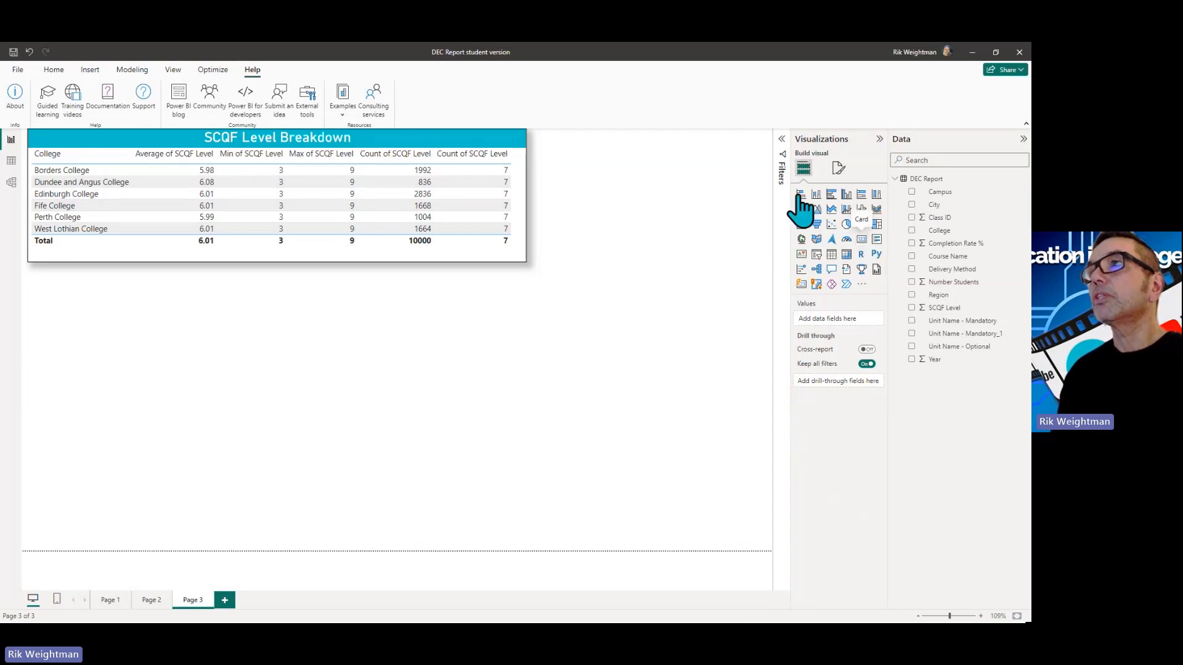
pyautogui.click(862, 240)
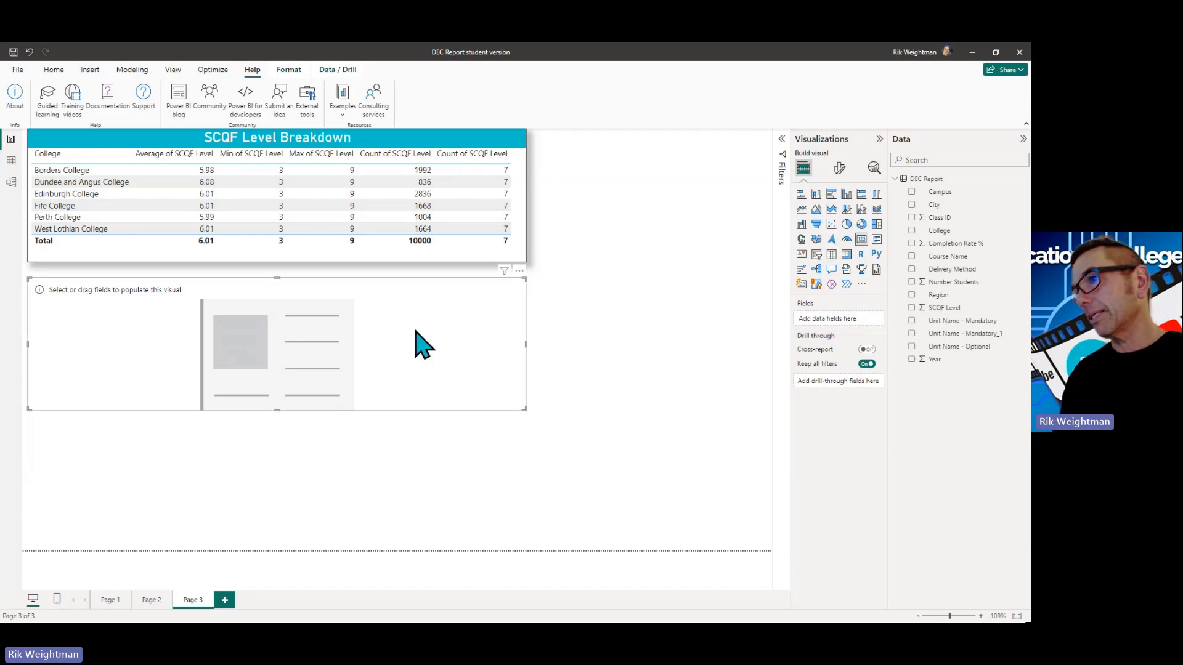
pyautogui.click(913, 283)
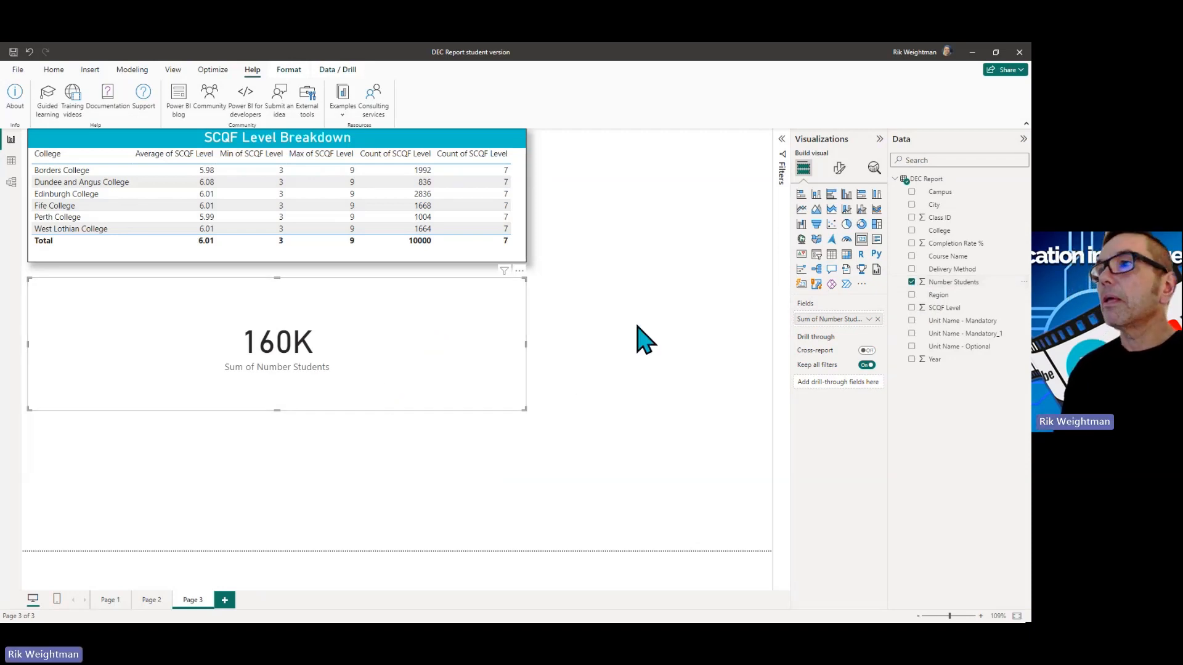
# Turn on the card's title and set its text to "Number Of Students"
pyautogui.click(838, 170)
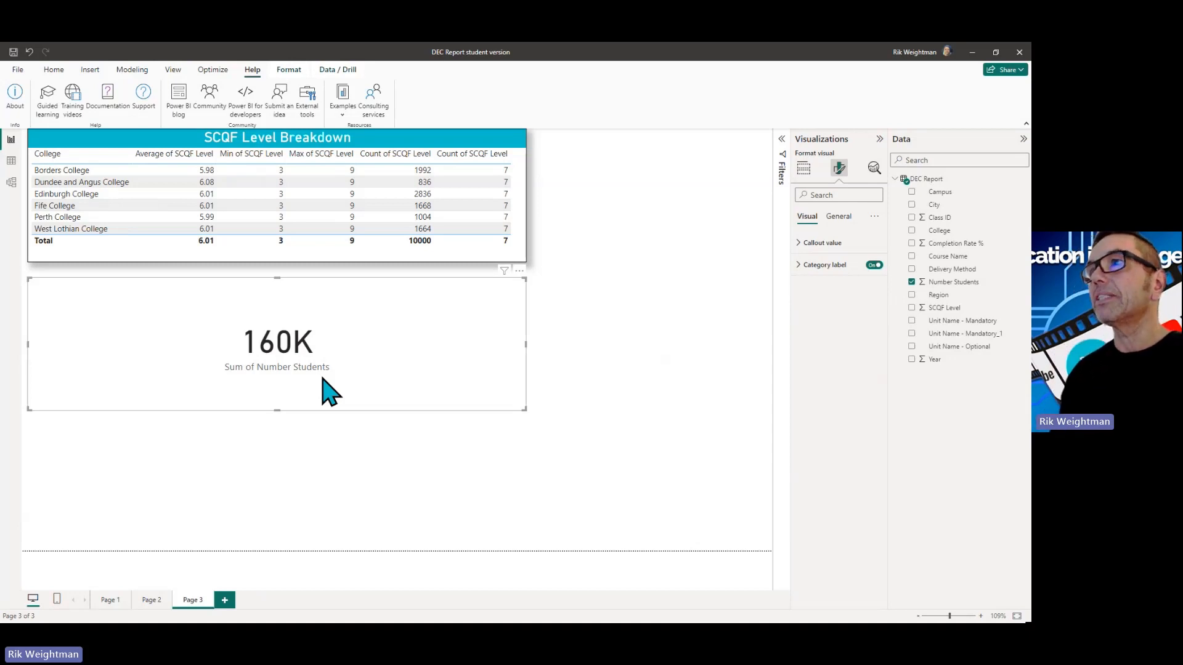
pyautogui.click(844, 217)
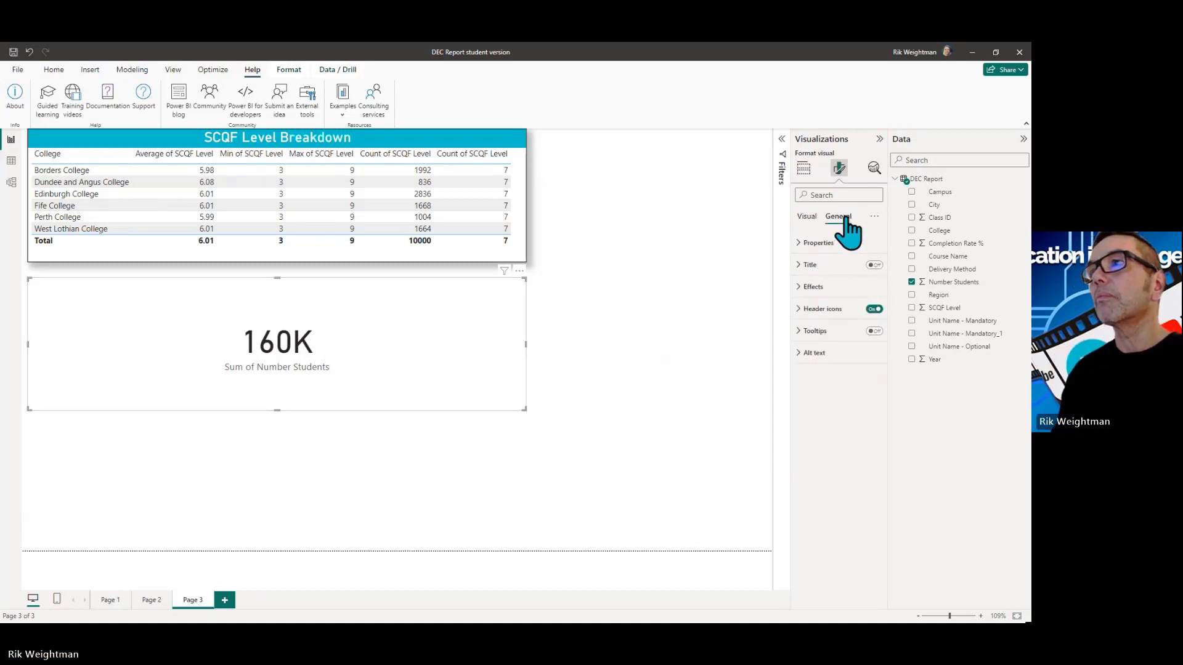
pyautogui.click(873, 265)
pyautogui.click(800, 265)
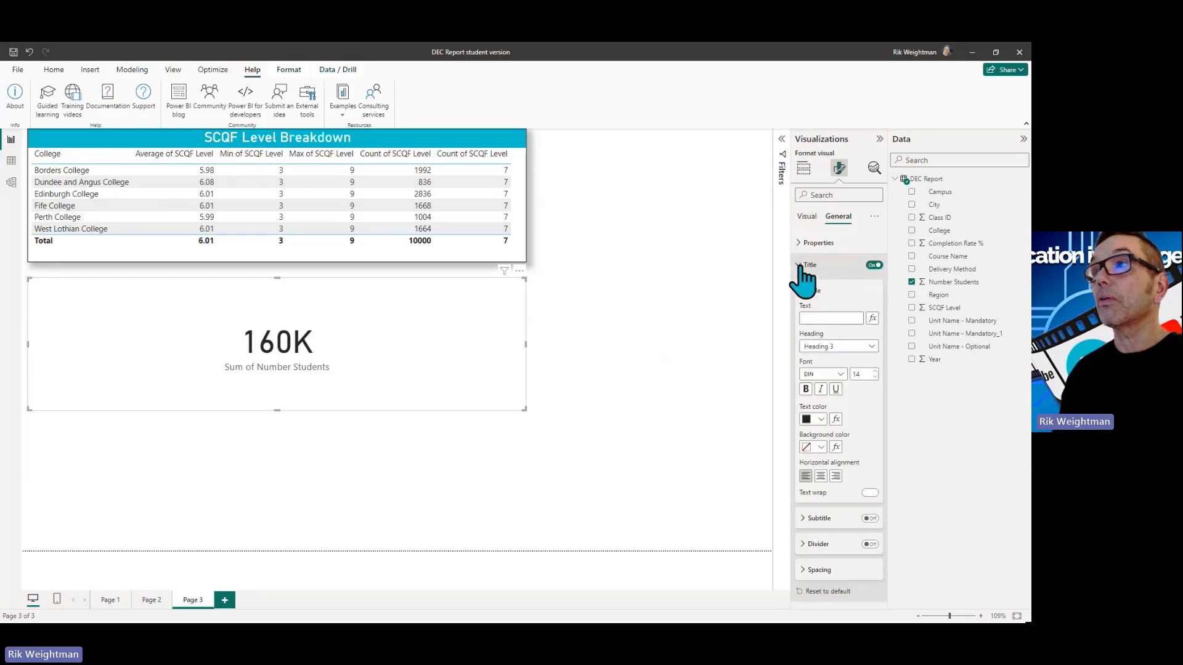
pyautogui.click(826, 314)
pyautogui.write('Number Of Students')
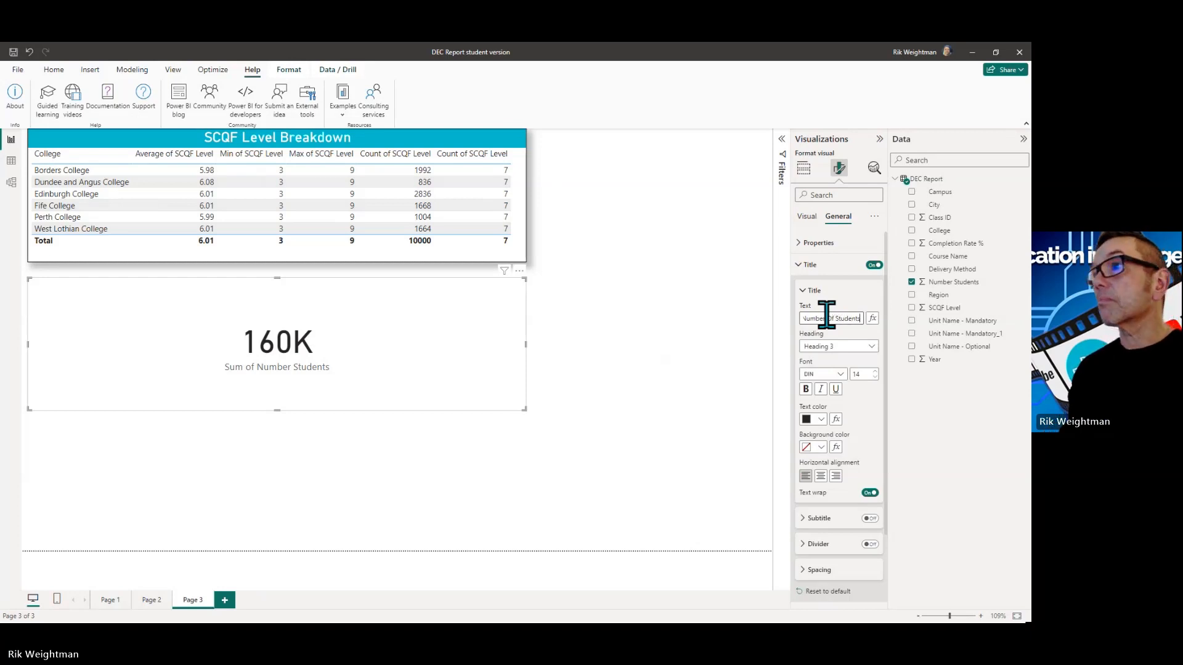
# Set the font size of the "Number Of Students" card title to 20
pyautogui.click(876, 372)
pyautogui.click(876, 371)
pyautogui.click(876, 371)
pyautogui.click(875, 371)
pyautogui.click(876, 371)
pyautogui.click(875, 372)
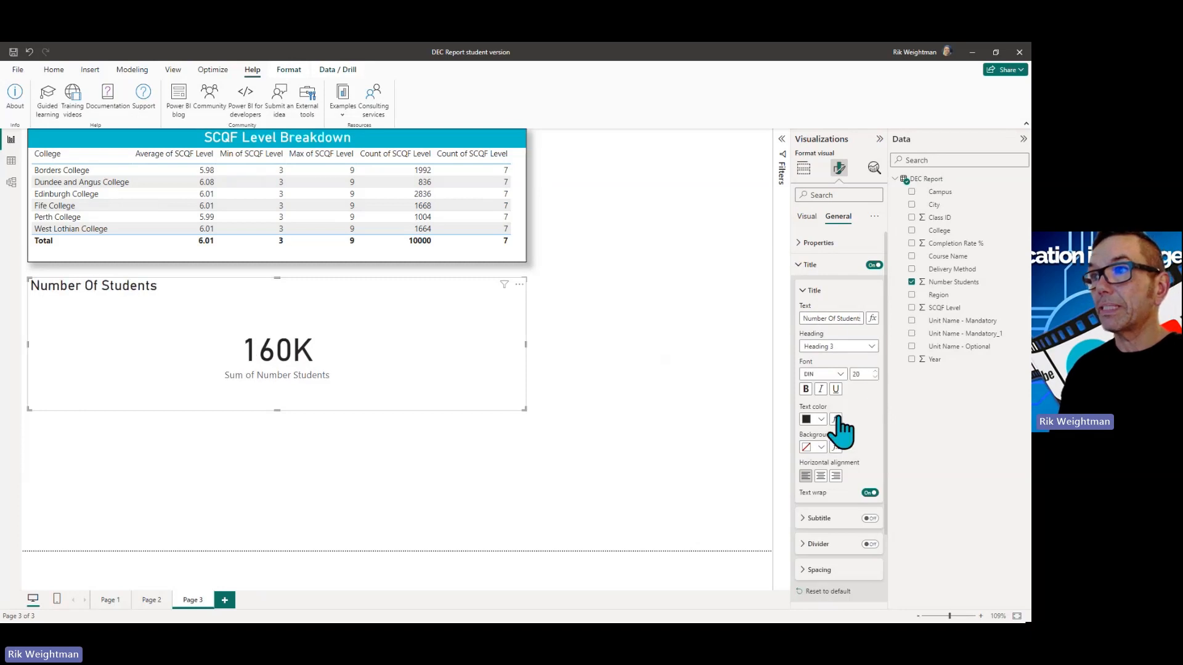
# Make the card's title text white on a turquoise background and centre it horizontally
pyautogui.click(820, 420)
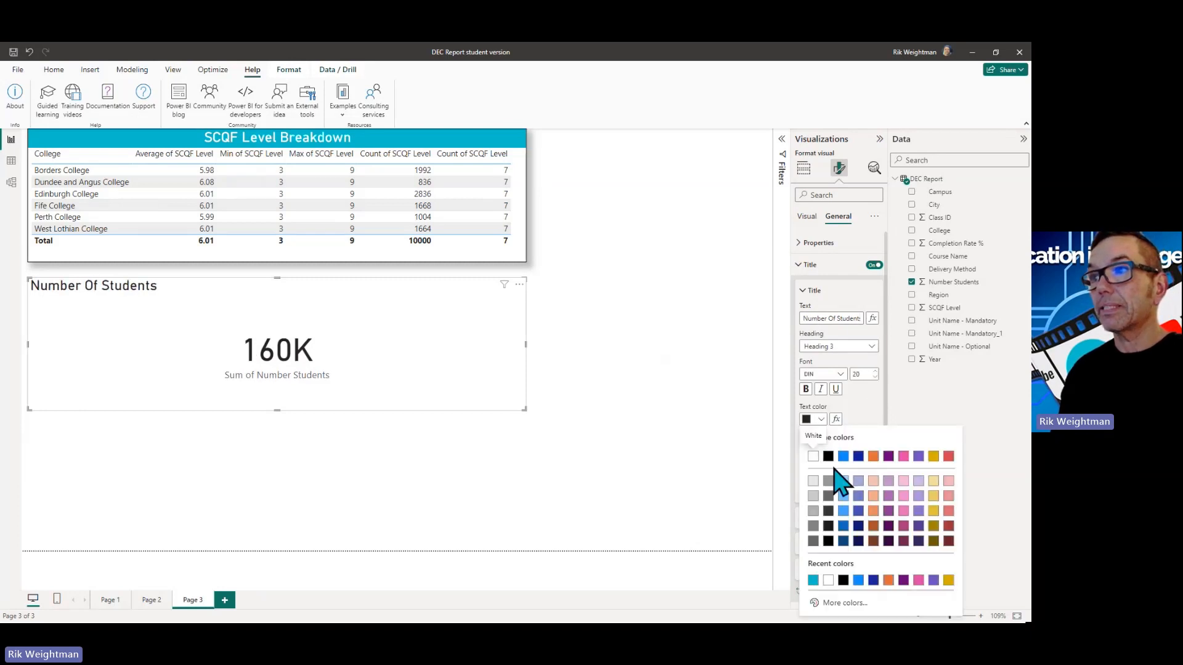
pyautogui.click(810, 454)
pyautogui.click(821, 447)
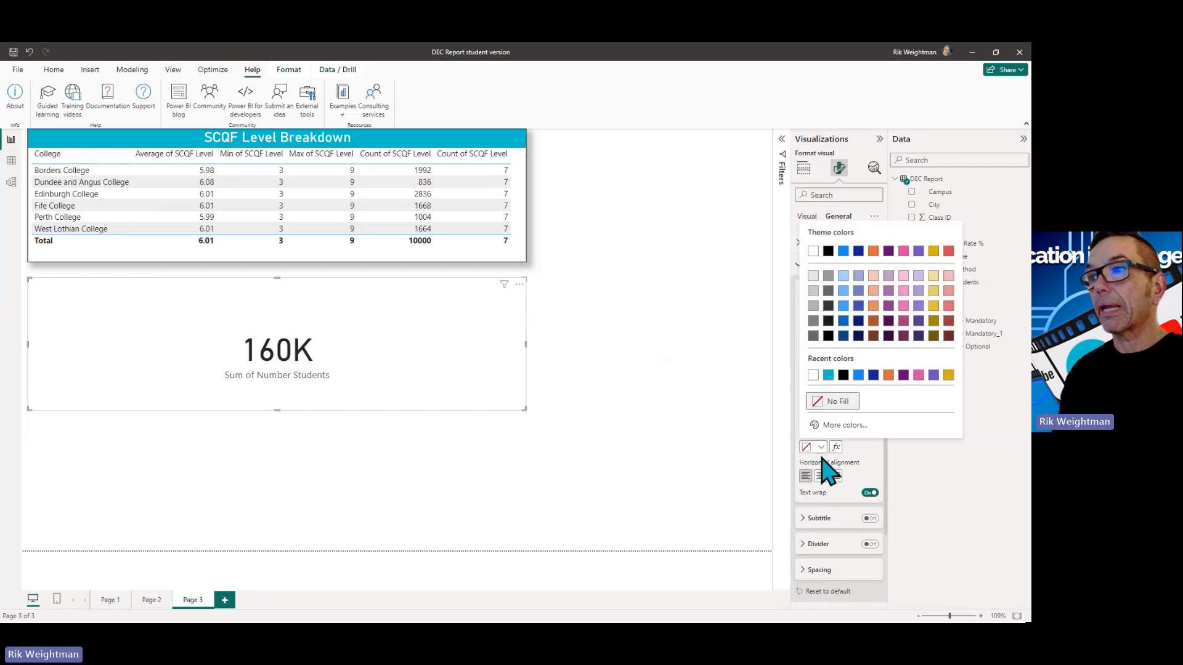
pyautogui.click(828, 376)
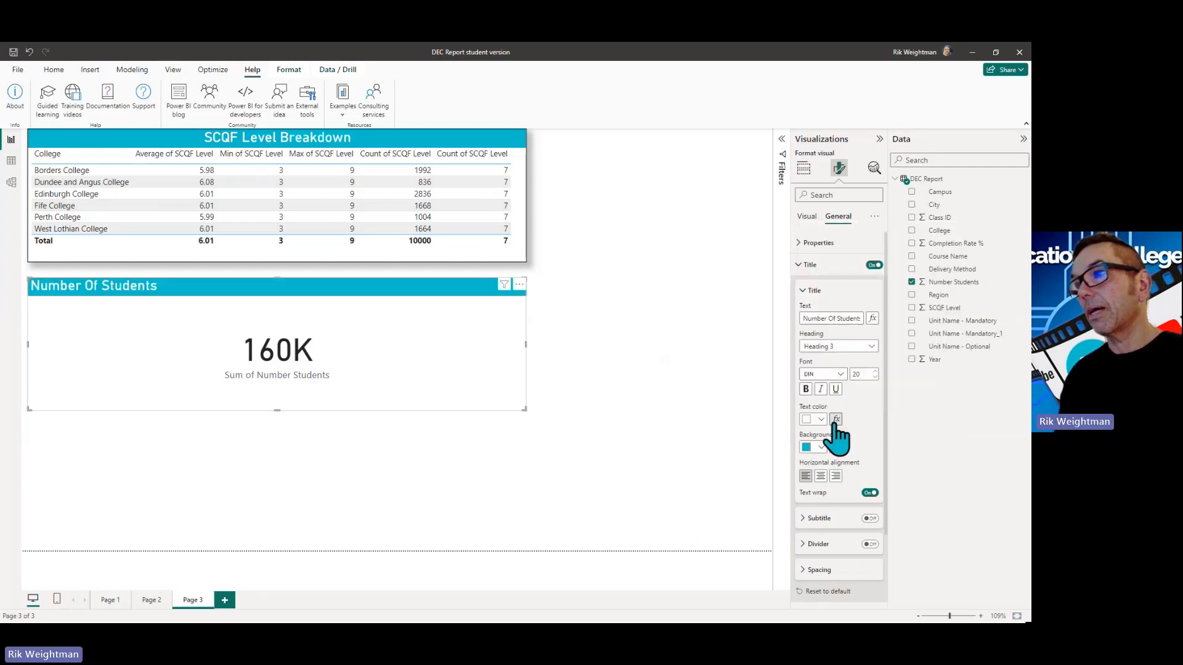
pyautogui.click(821, 476)
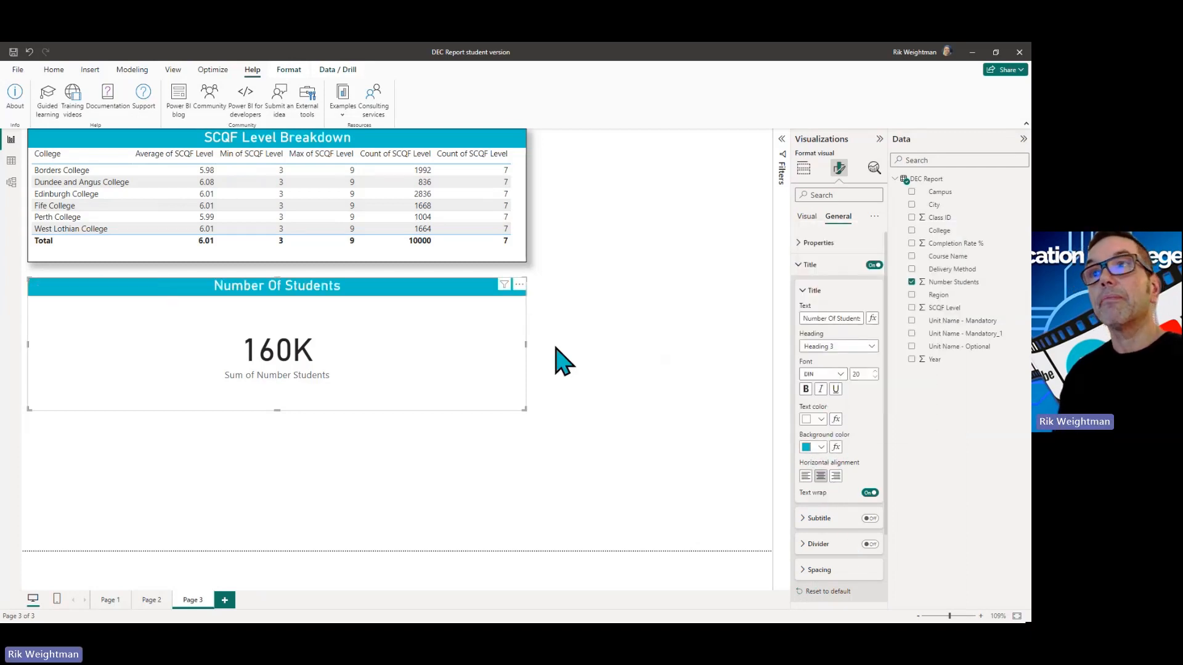
# Narrow the card to just fit its title and turn on its visual border and shadow
pyautogui.moveTo(525, 344); pyautogui.dragTo(172, 347)
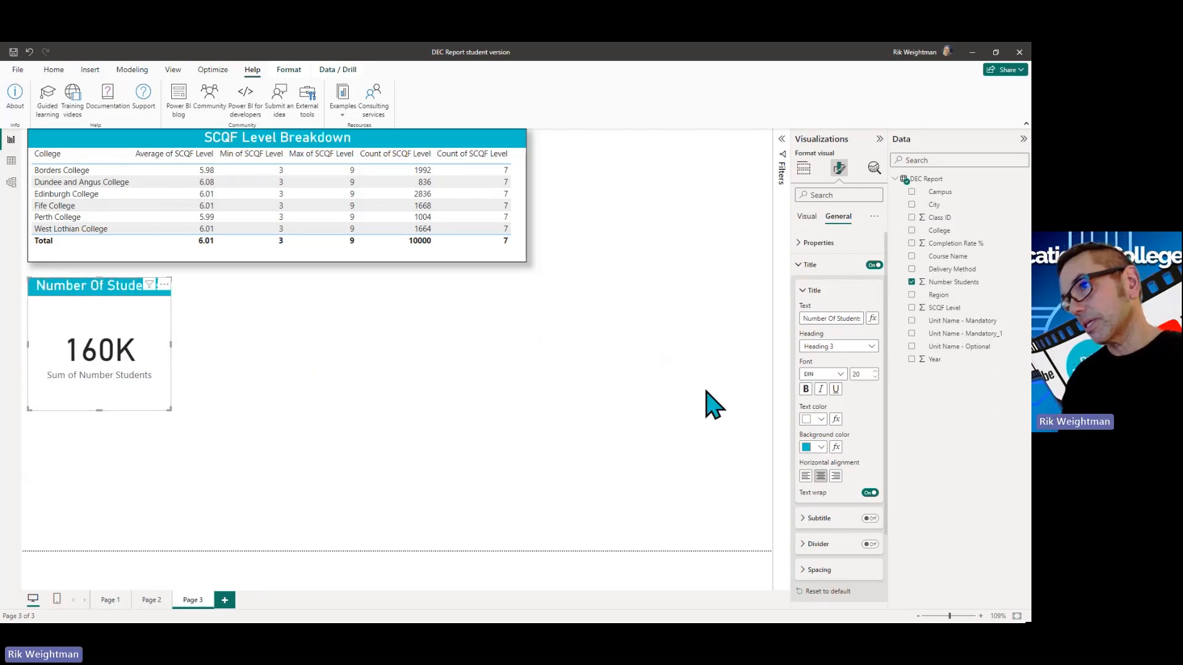
pyautogui.click(799, 266)
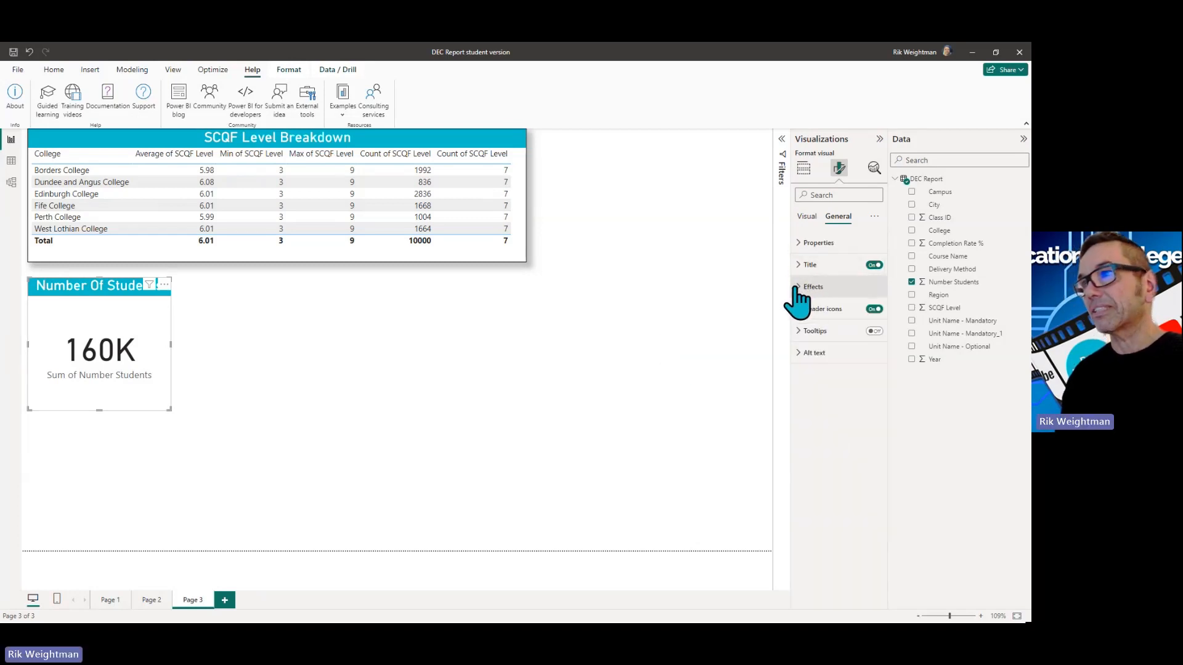
pyautogui.click(801, 287)
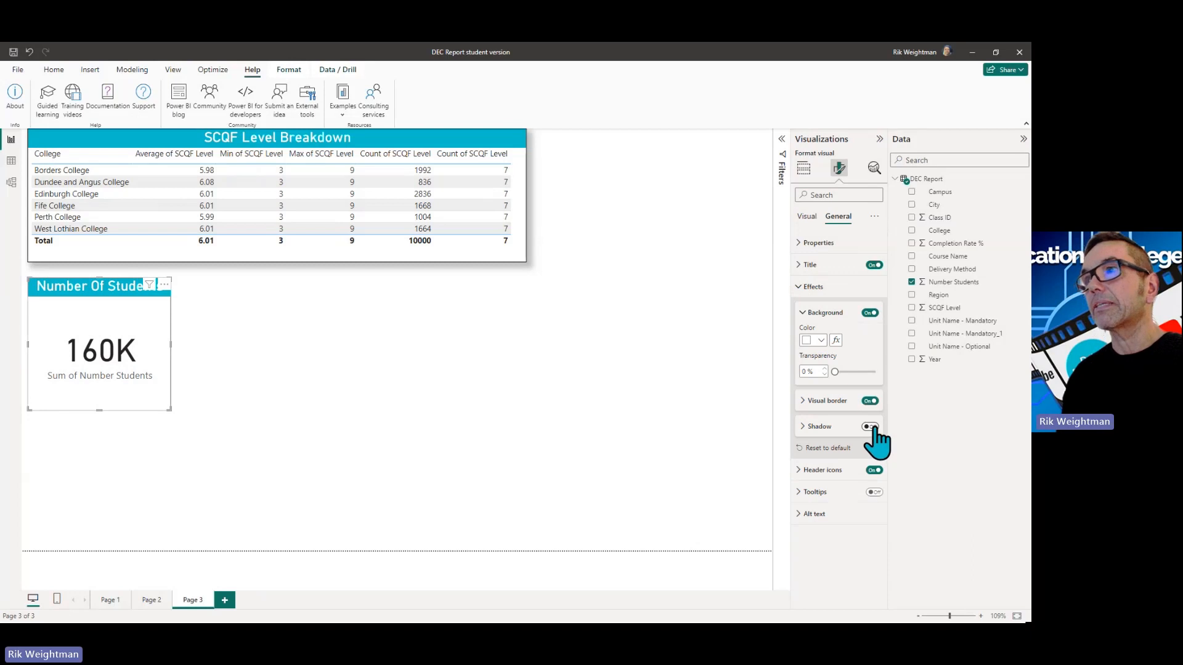
pyautogui.click(871, 427)
pyautogui.click(800, 287)
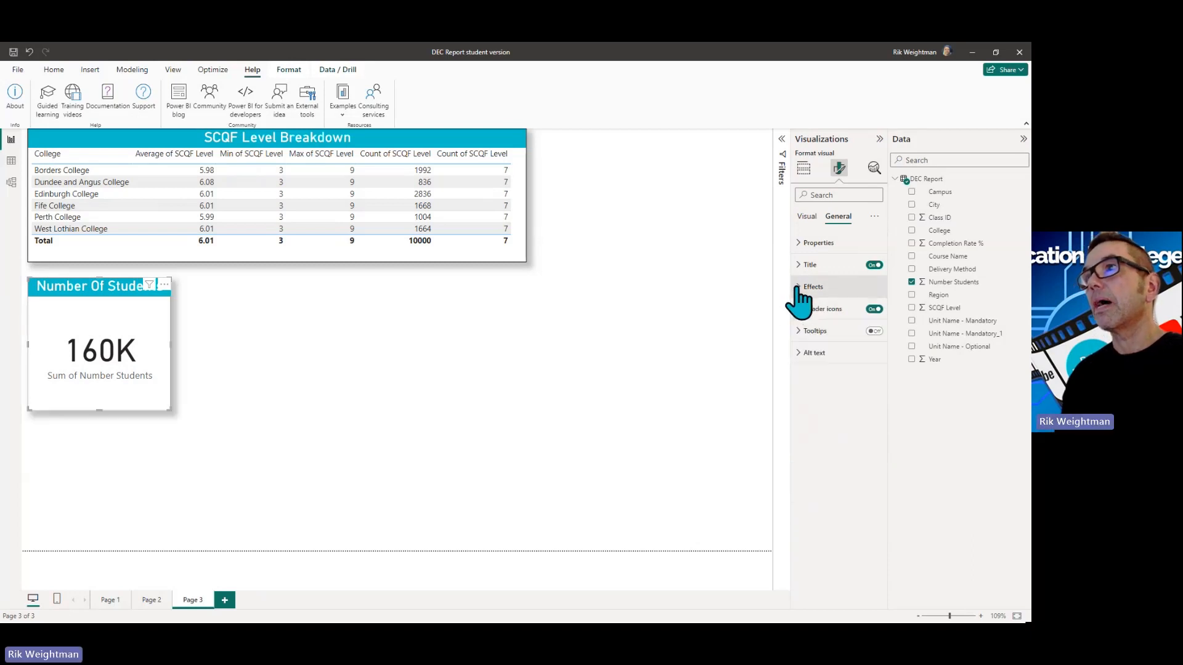
# Turn off the card's category label and move the card slightly up towards the table
pyautogui.click(803, 216)
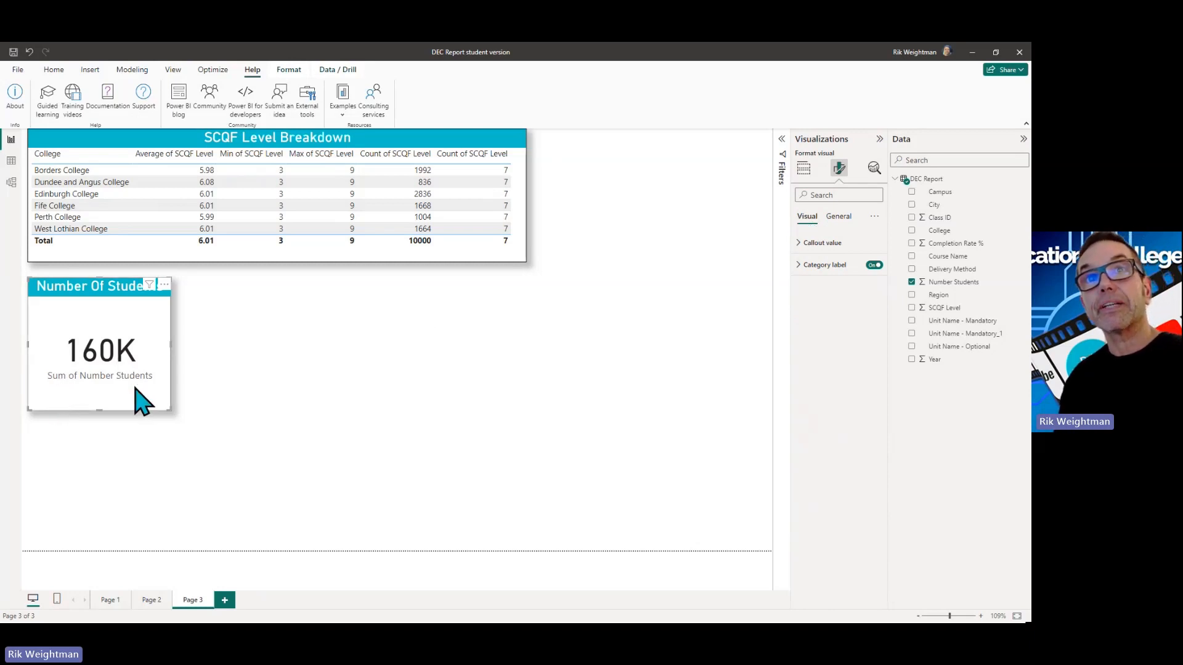
pyautogui.click(873, 266)
pyautogui.moveTo(105, 287); pyautogui.dragTo(100, 282)
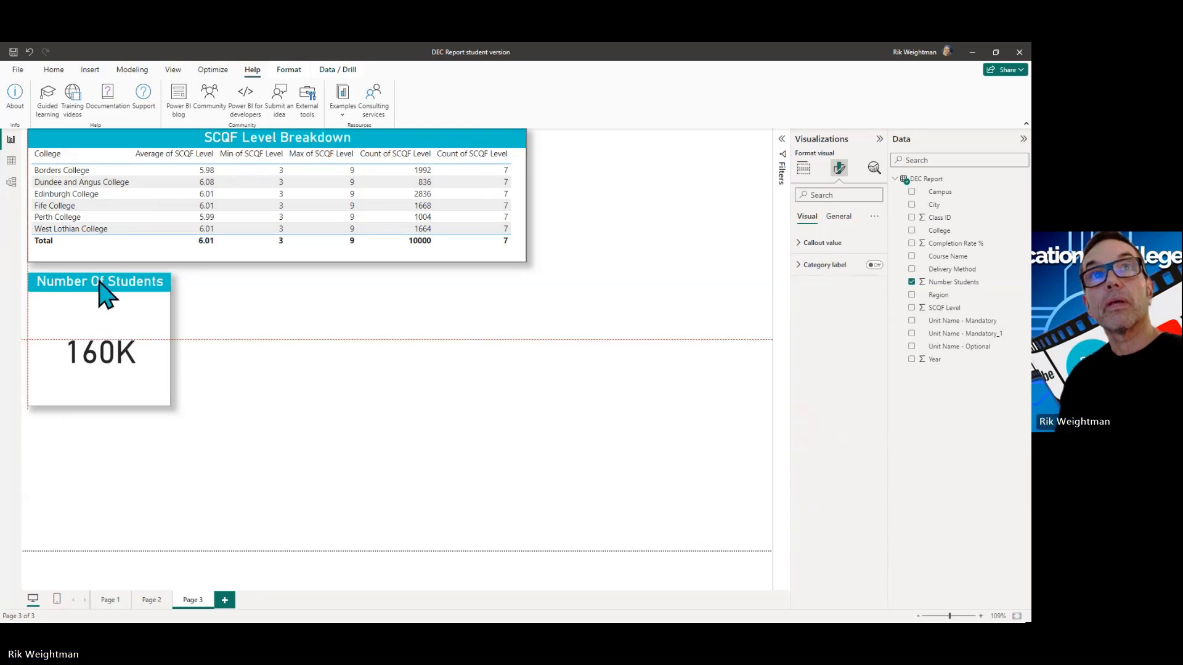
pyautogui.click(179, 427)
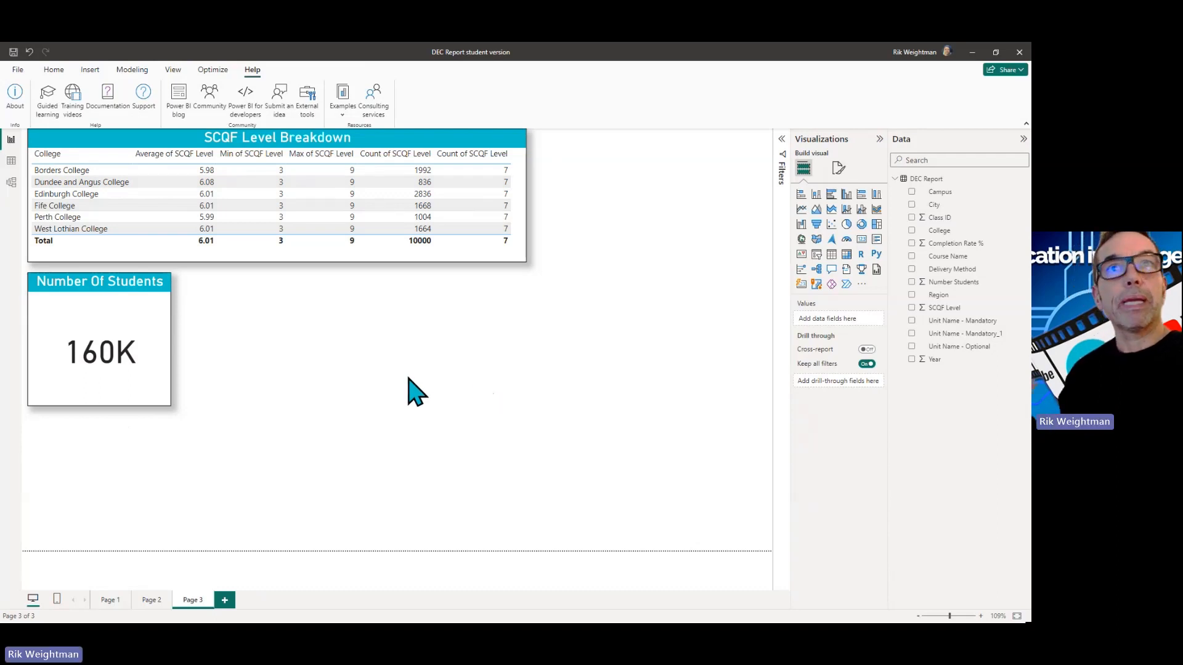
# Check how the card responds to selecting Edinburgh College in the table, and clear that selection
pyautogui.click(86, 195)
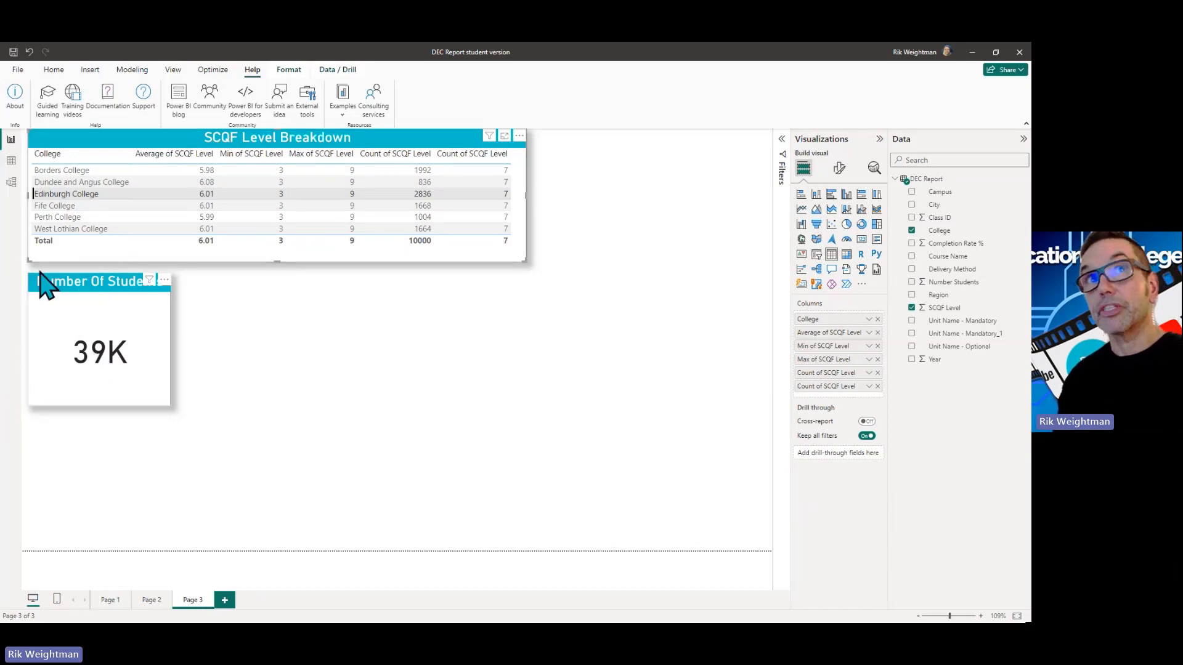
pyautogui.click(85, 195)
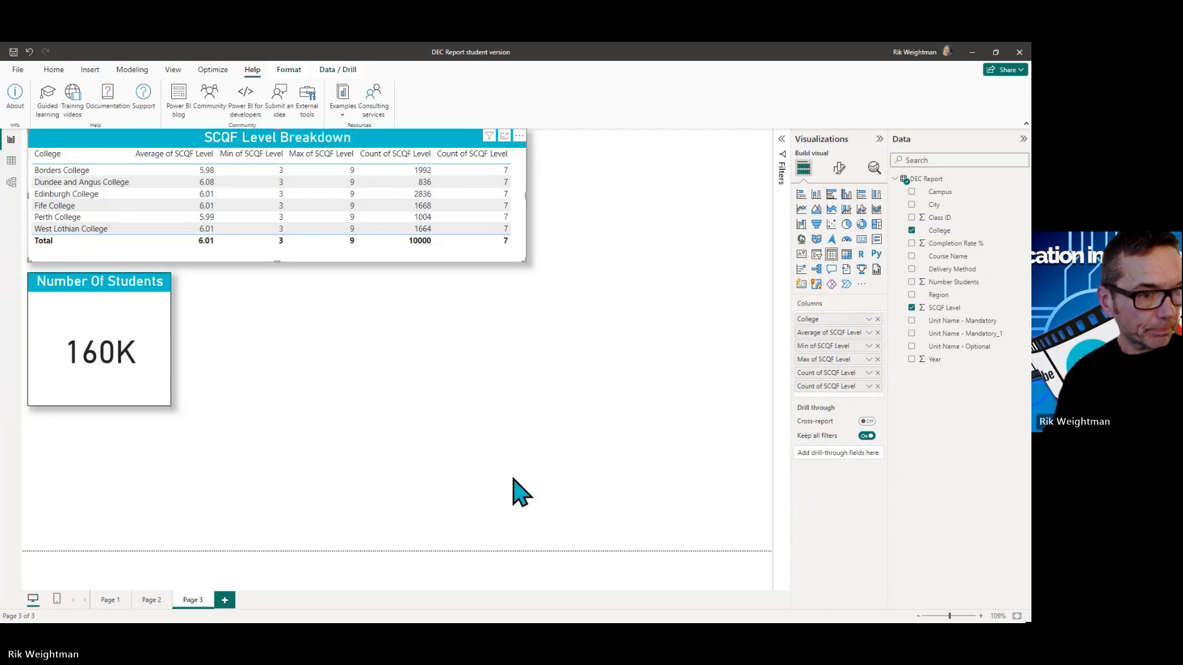
pyautogui.click(610, 472)
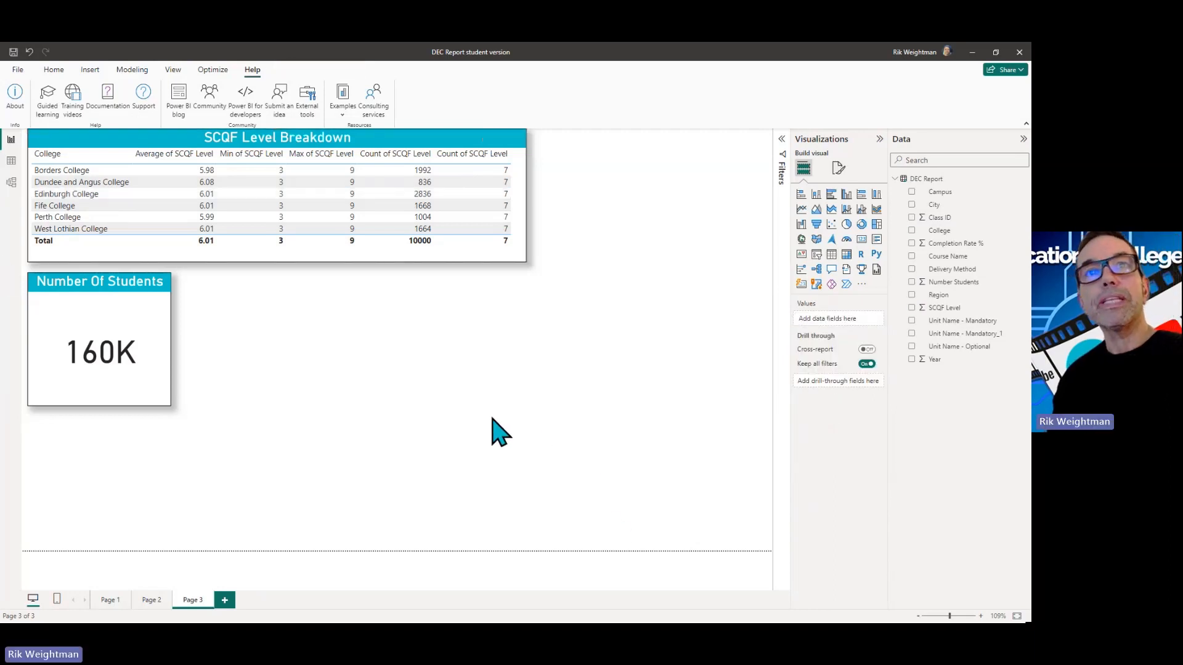
# Move the Number Of Students card closer beneath the table, keeping it aligned with the table's left edge
pyautogui.click(98, 286)
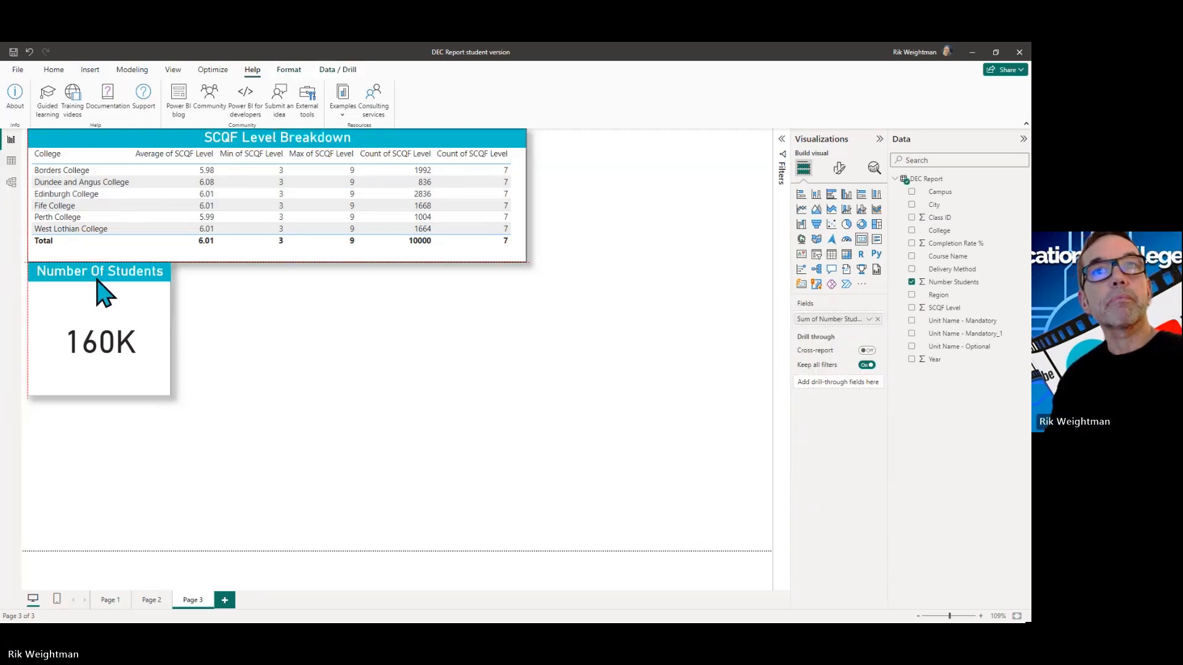
pyautogui.click(533, 432)
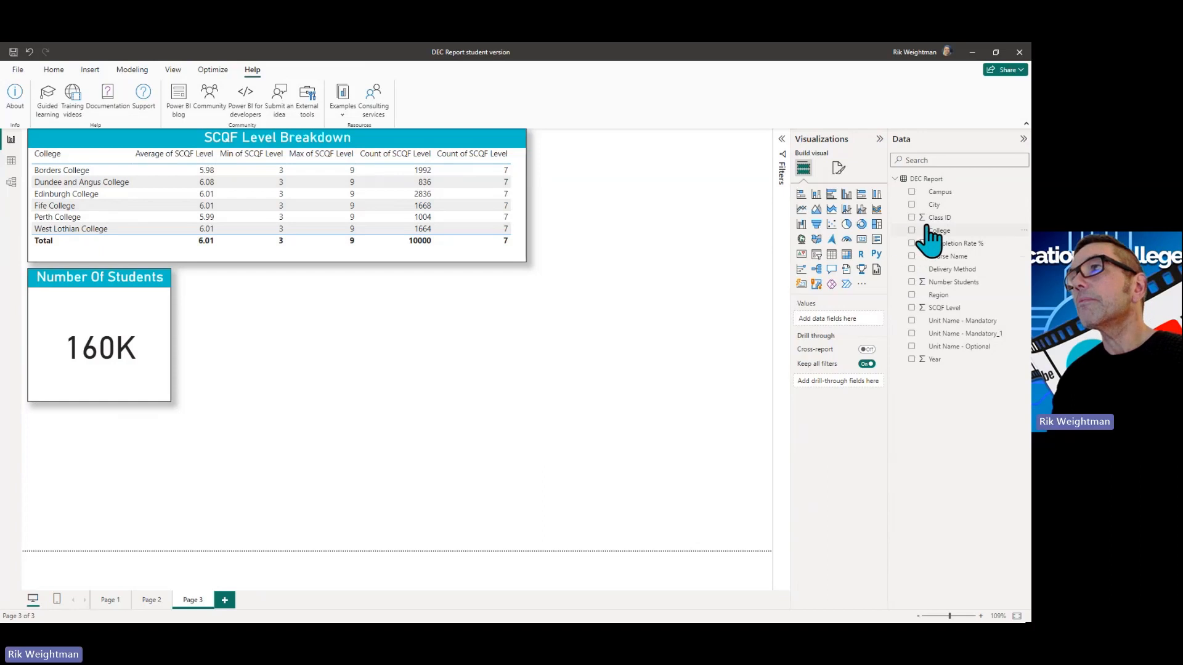
# Add a new visual with College and Completion Rate %, place it in the empty area beside the card, and widen it to show both columns
pyautogui.click(912, 231)
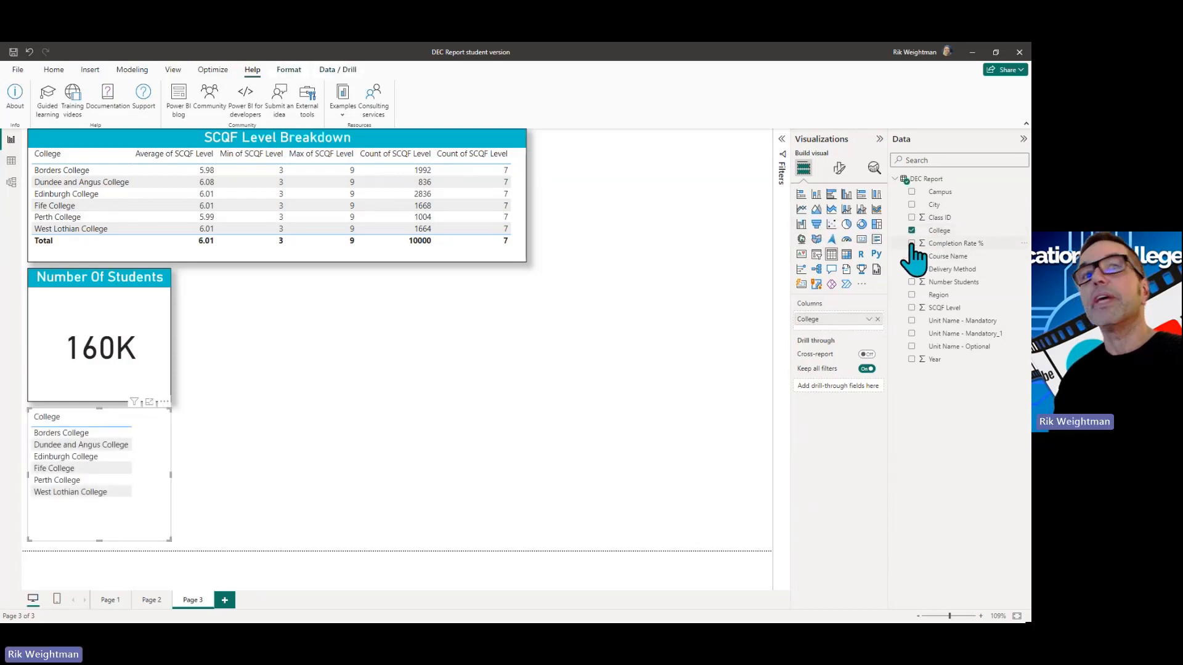
pyautogui.click(911, 243)
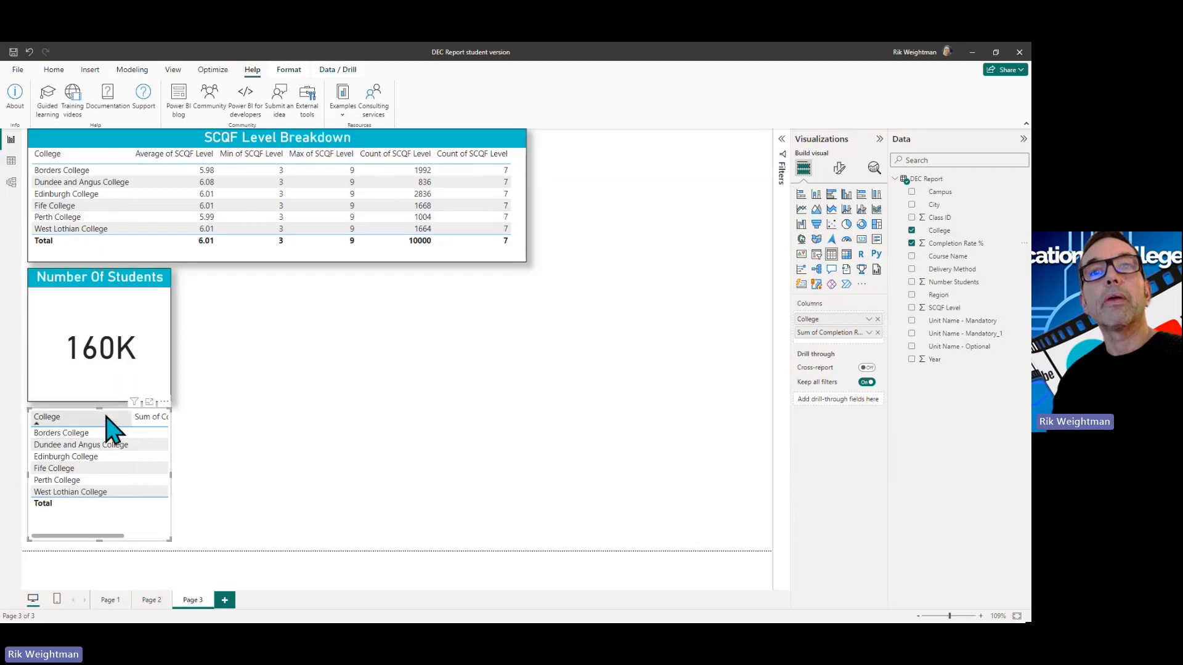
pyautogui.moveTo(158, 536); pyautogui.dragTo(462, 441)
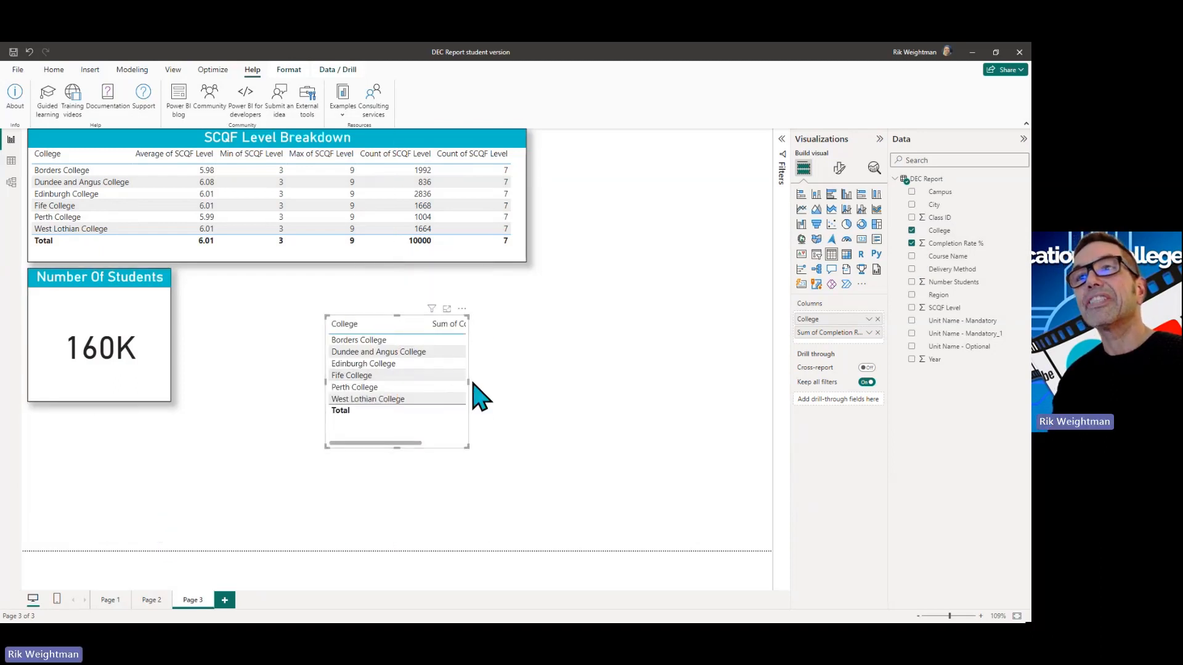
pyautogui.moveTo(468, 382); pyautogui.dragTo(676, 389)
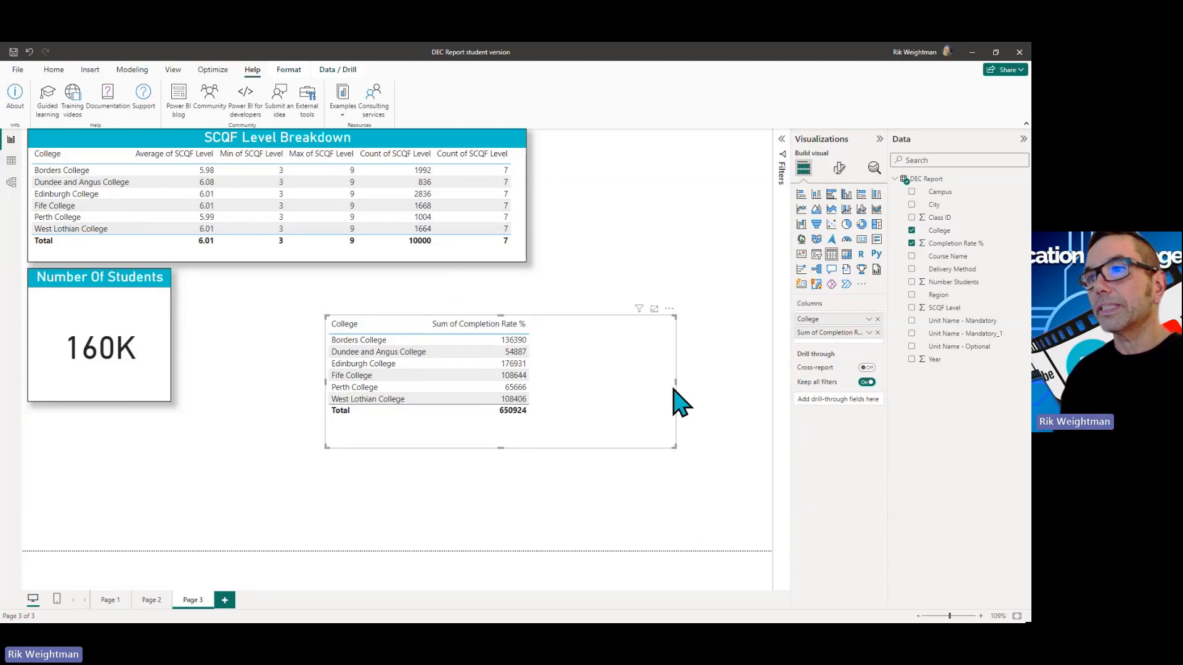
# Convert the new completion rate table to a clustered column chart and aggregate Completion Rate % as Average
pyautogui.click(848, 196)
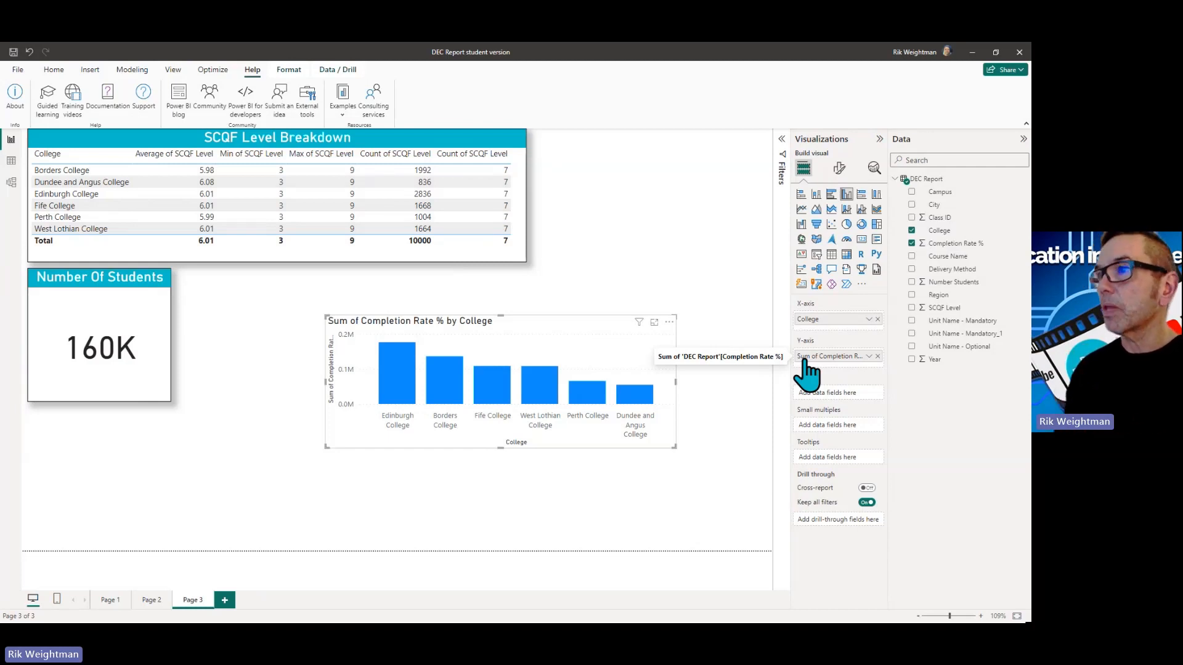
pyautogui.click(869, 356)
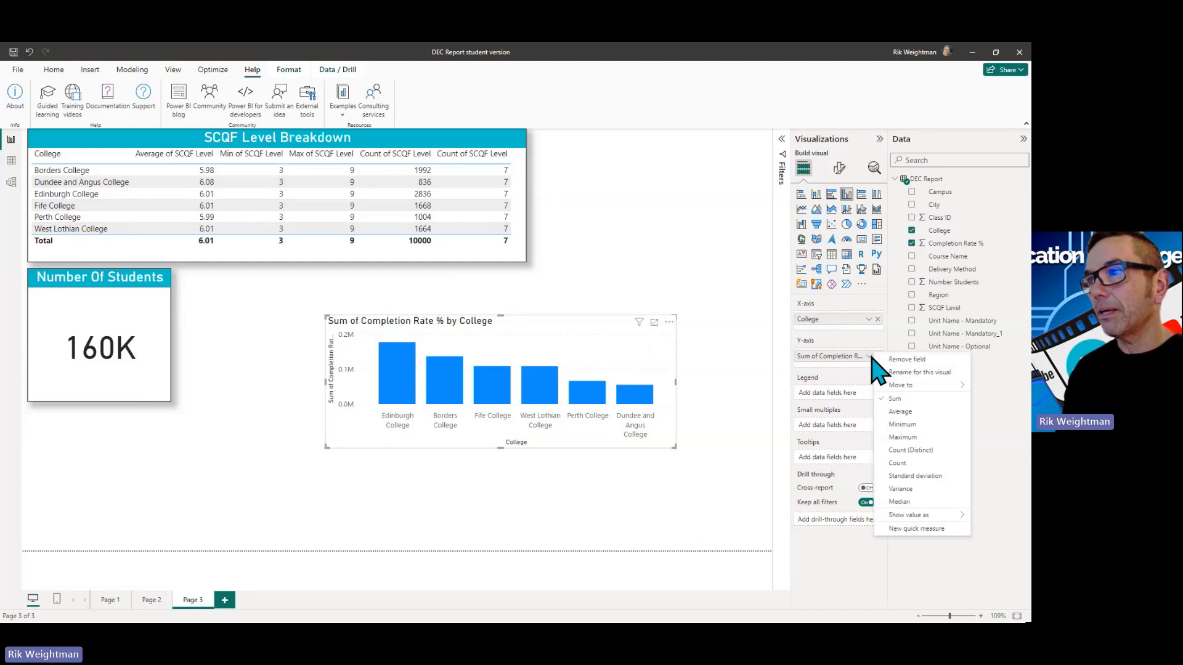
pyautogui.click(909, 412)
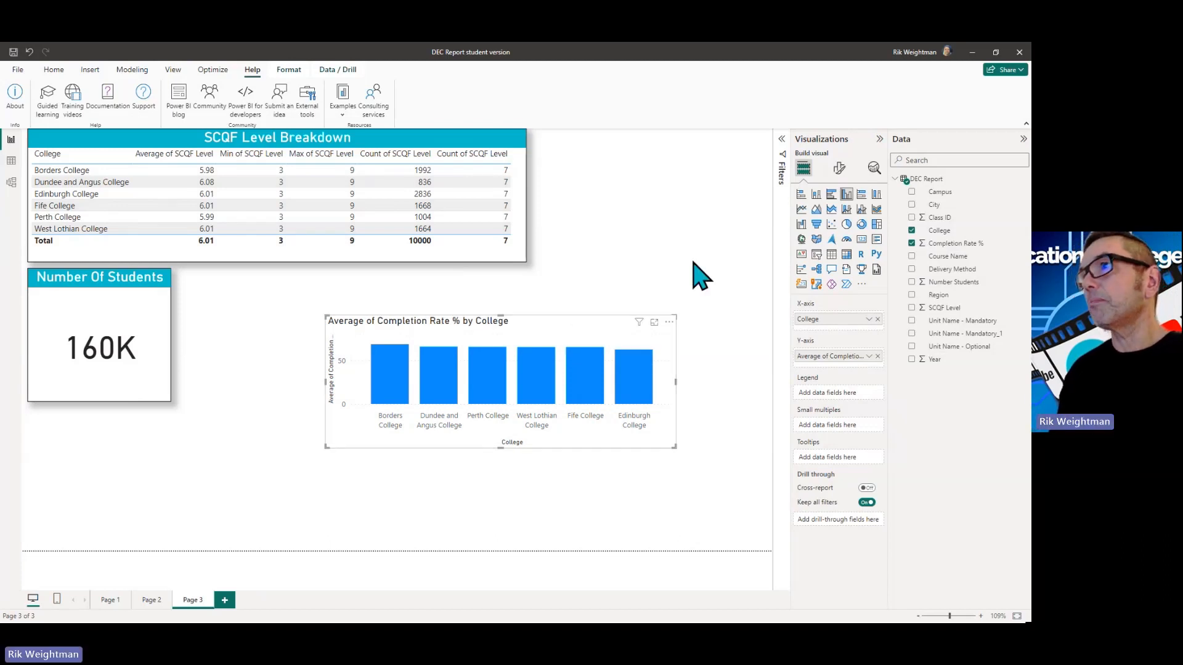
# Capitalise the column chart's title so it reads "Average Of Completion Rate % By College"
pyautogui.click(840, 170)
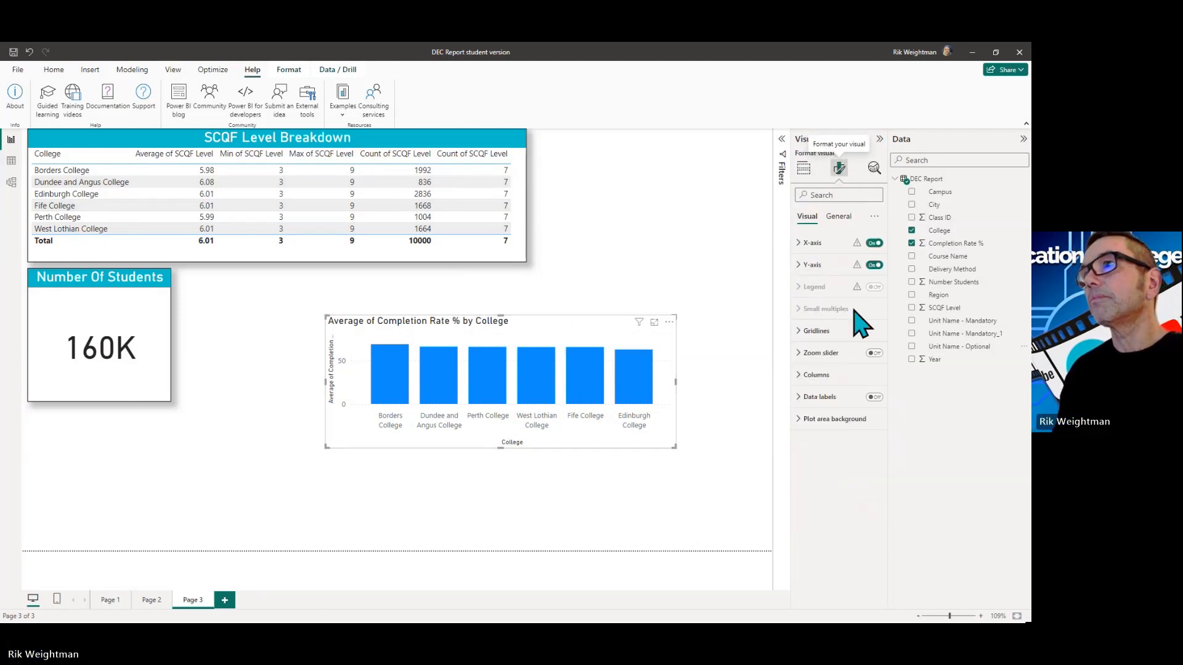
pyautogui.click(839, 218)
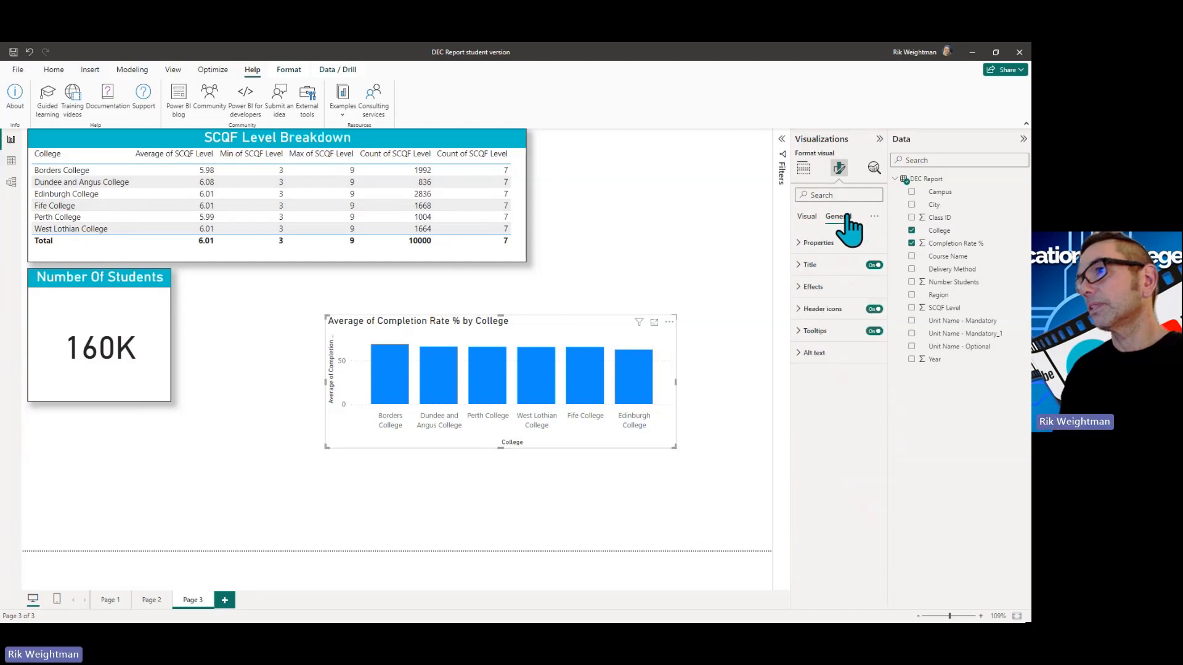
pyautogui.click(838, 266)
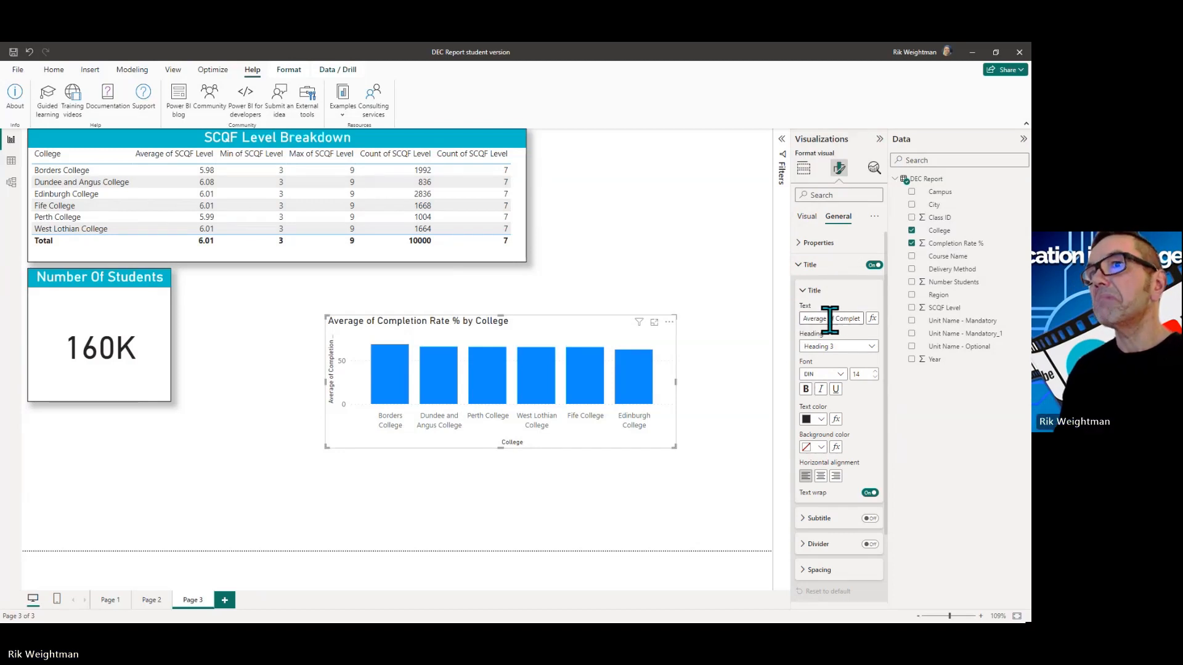
pyautogui.moveTo(827, 319); pyautogui.dragTo(832, 319)
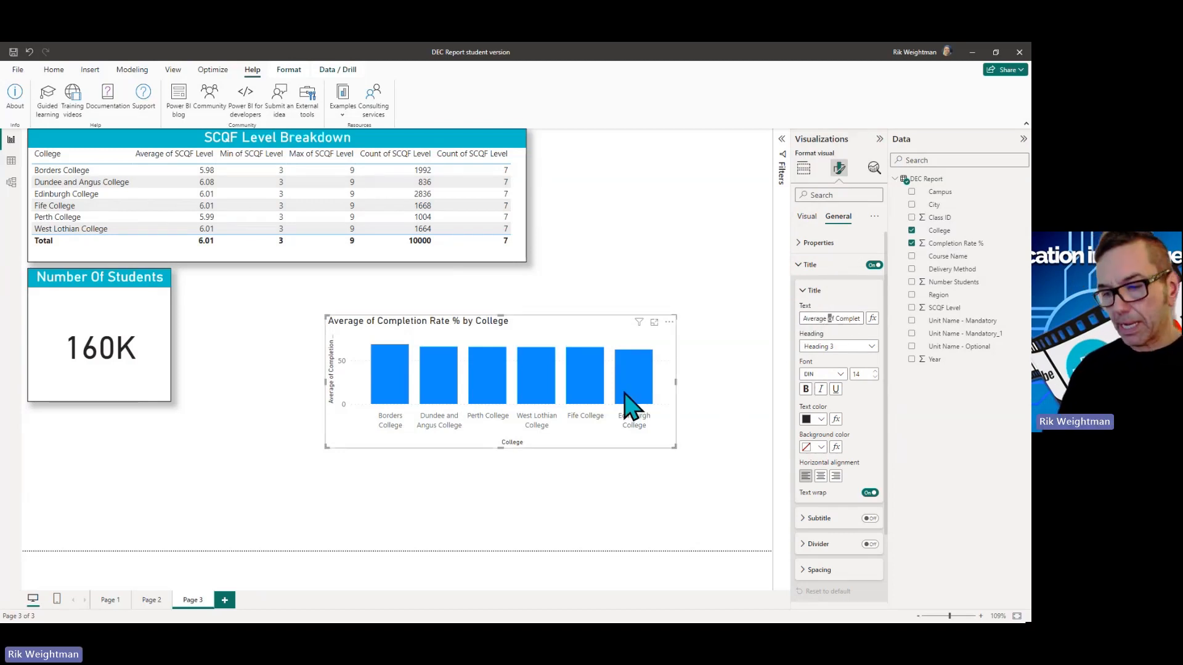
pyautogui.write('O')
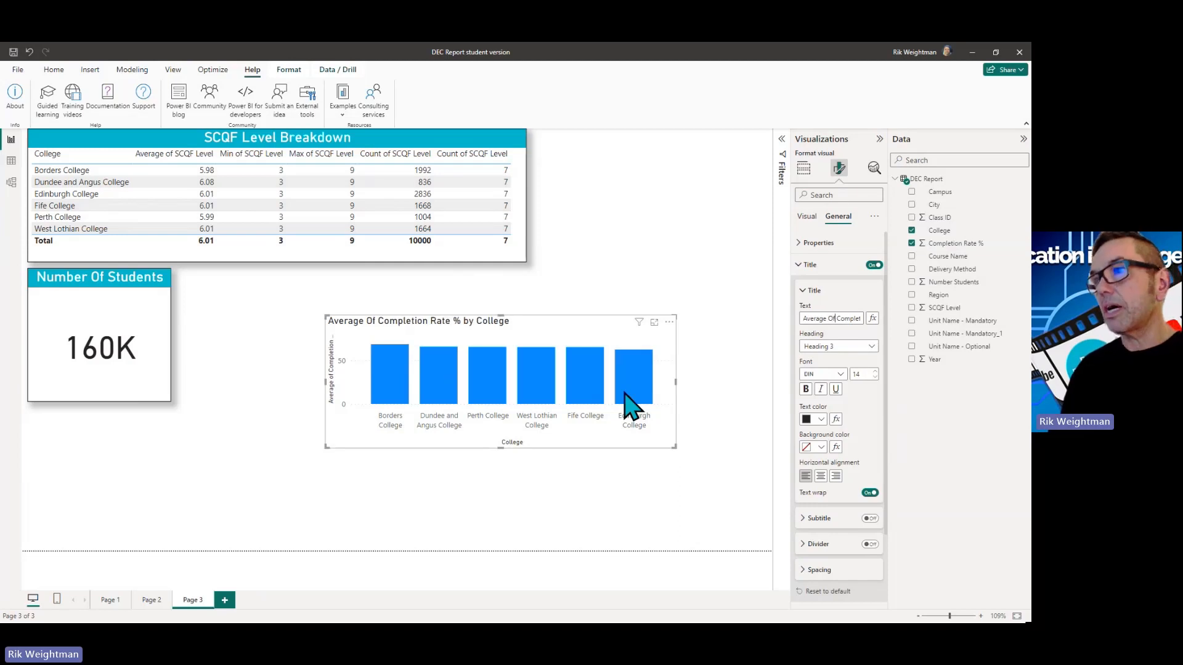
pyautogui.press('Right')
pyautogui.press('Right')
pyautogui.press('Right')
pyautogui.press('Right')
pyautogui.press('Right')
pyautogui.press('Right')
pyautogui.press('Right')
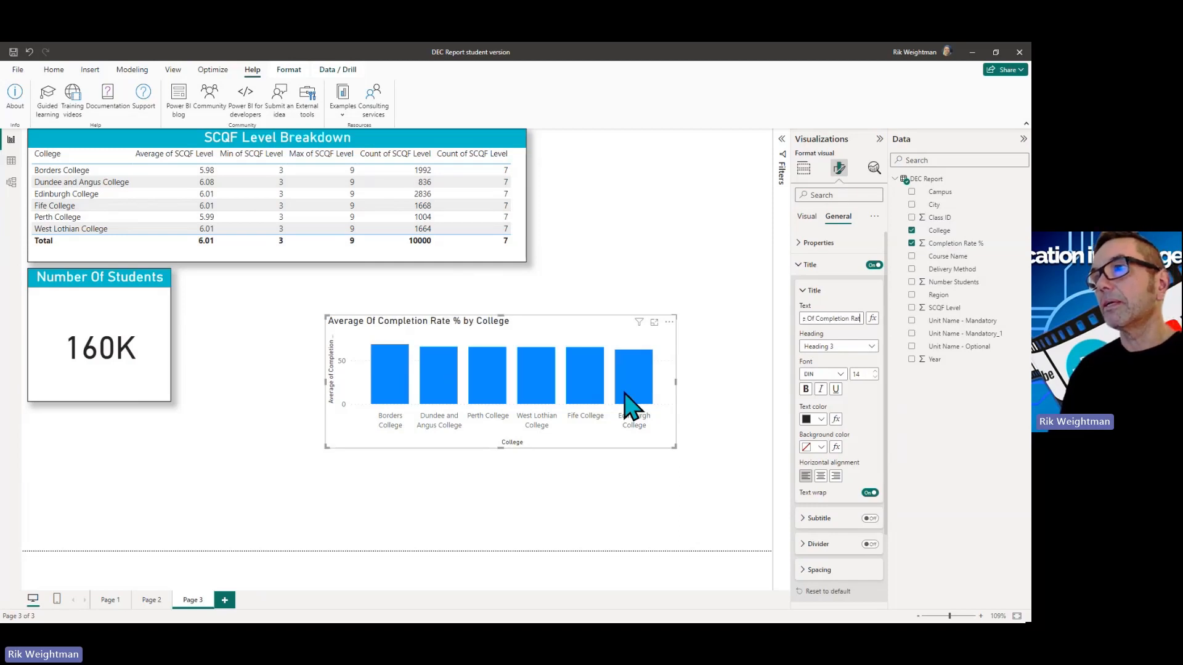
pyautogui.press('Right')
pyautogui.press('Right')
pyautogui.press('Right')
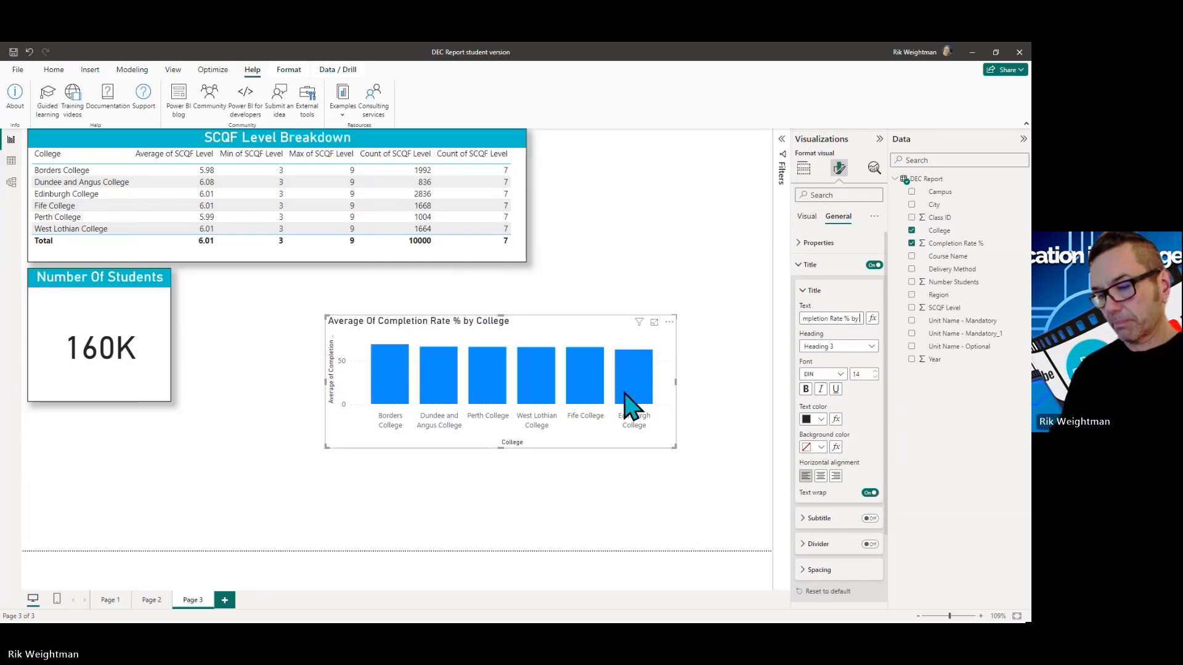
pyautogui.press('Left')
pyautogui.hotkey('shift', 'Left')
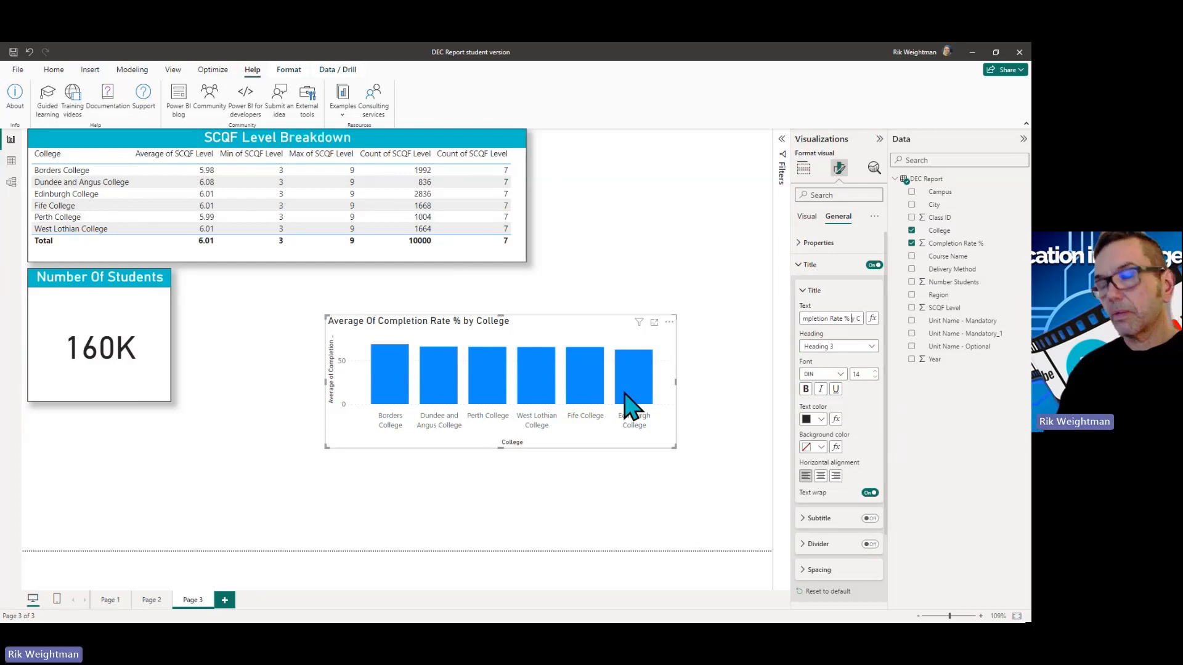
pyautogui.write('B')
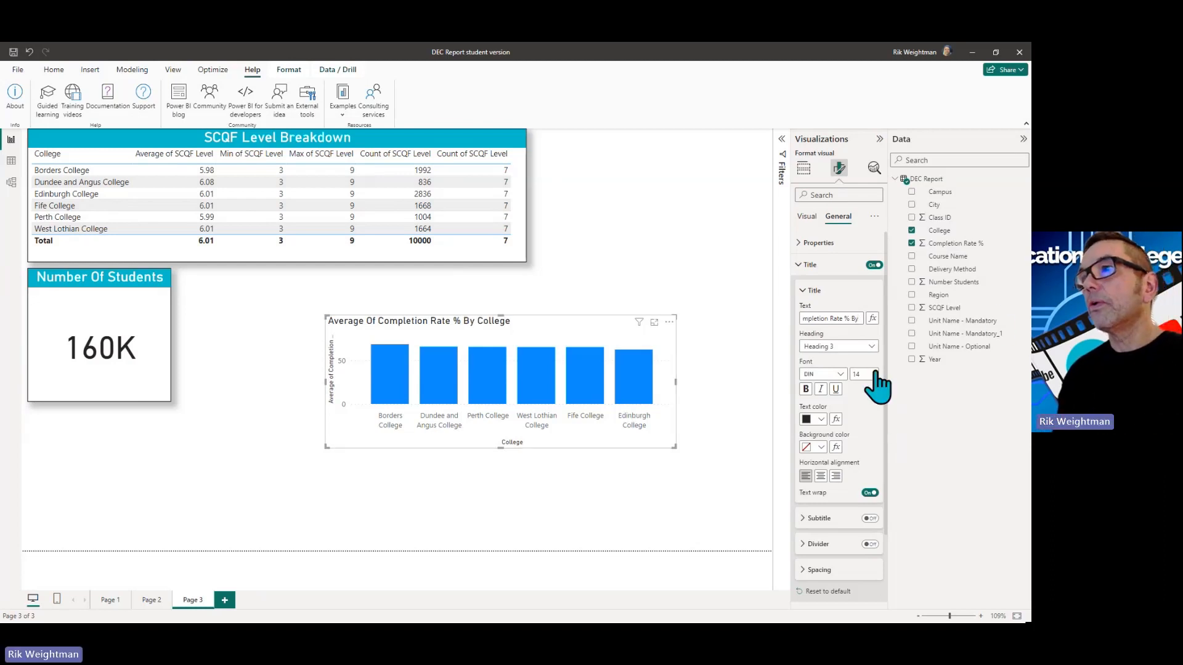
# Increase the column chart title's font size to 20
pyautogui.click(875, 372)
pyautogui.click(875, 371)
pyautogui.click(875, 372)
pyautogui.click(875, 371)
pyautogui.click(874, 371)
pyautogui.click(875, 371)
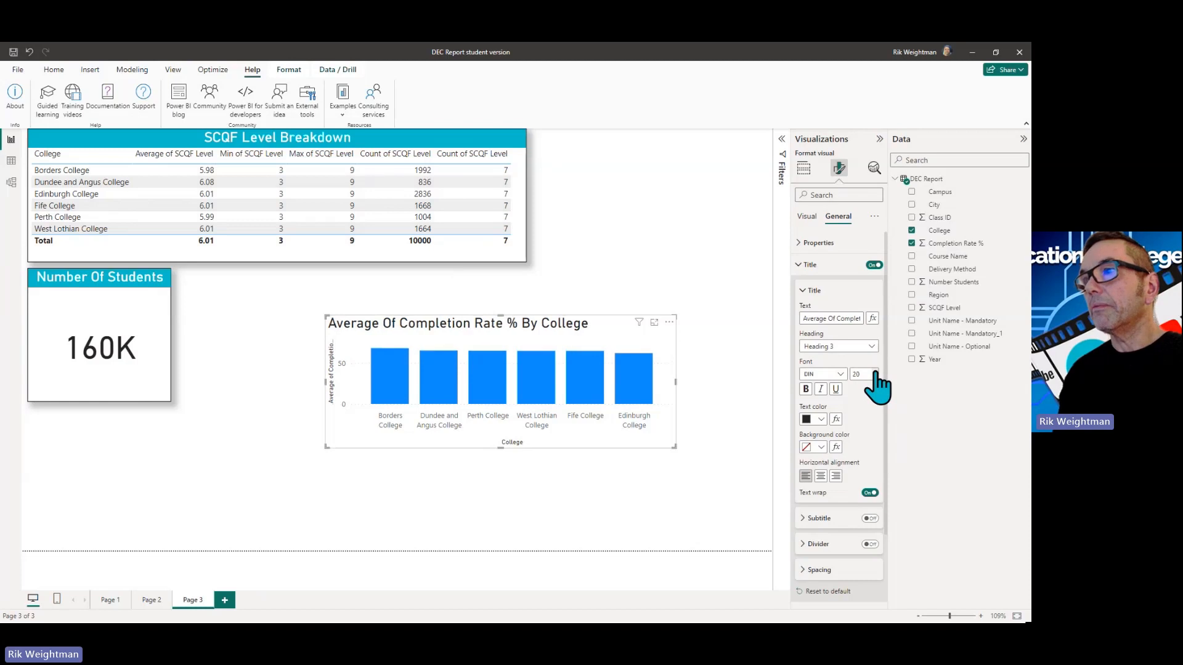
# Make the chart title white on the recently used teal background and centre it horizontally
pyautogui.click(813, 420)
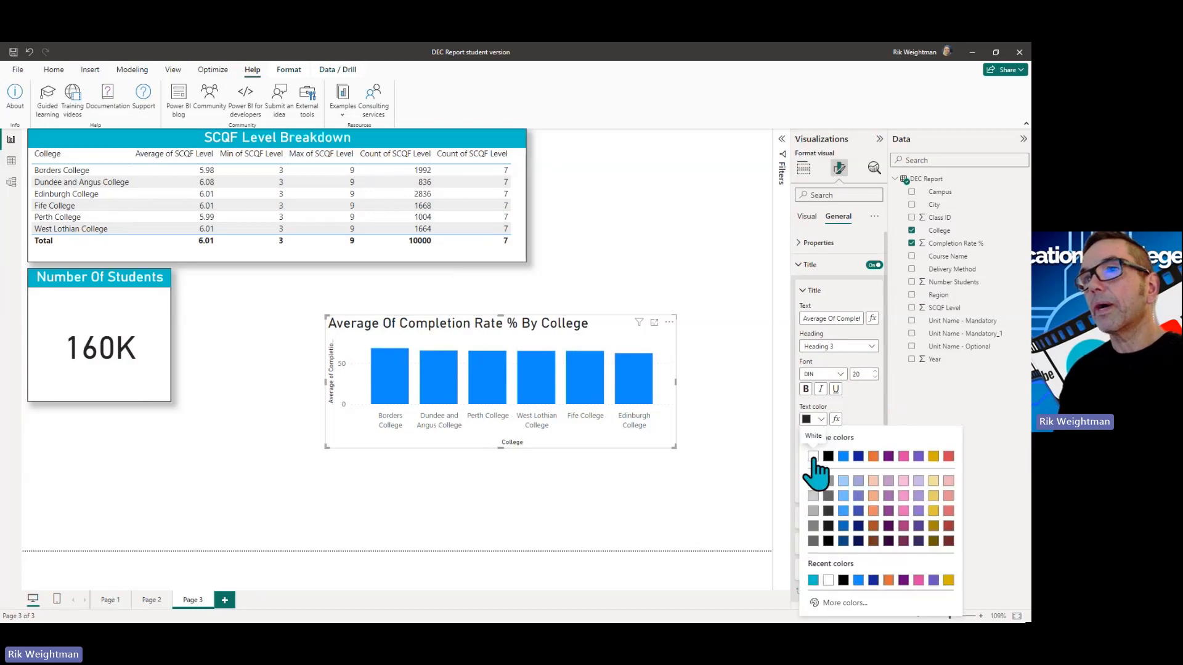
pyautogui.click(813, 456)
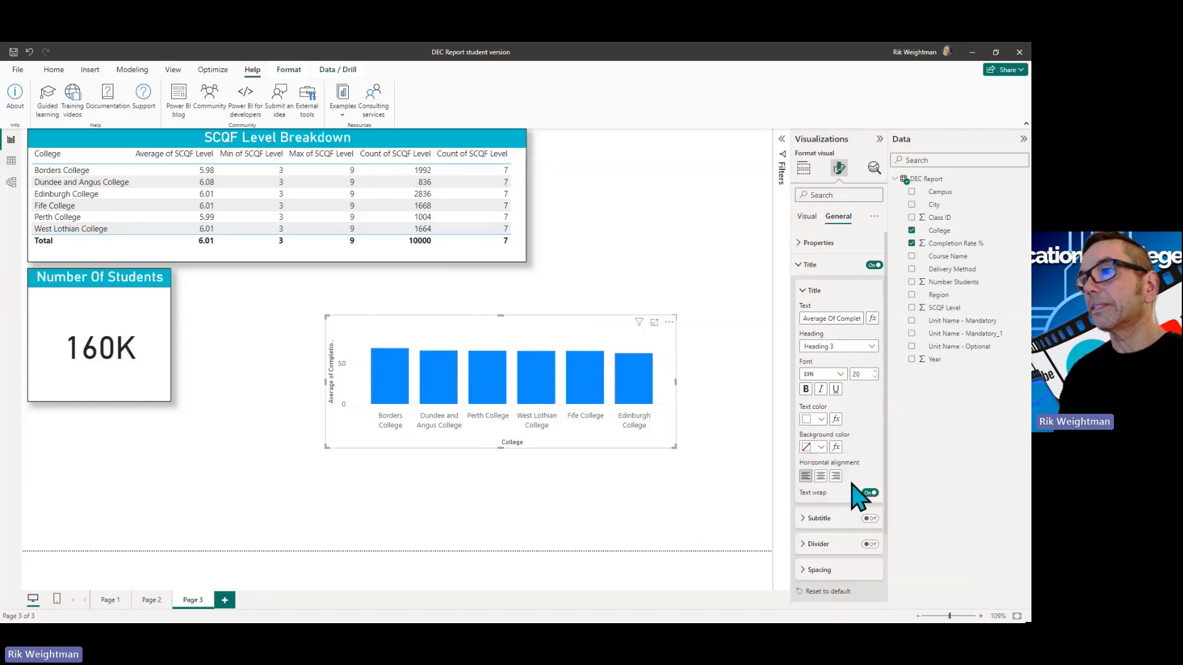
pyautogui.click(819, 447)
pyautogui.click(829, 375)
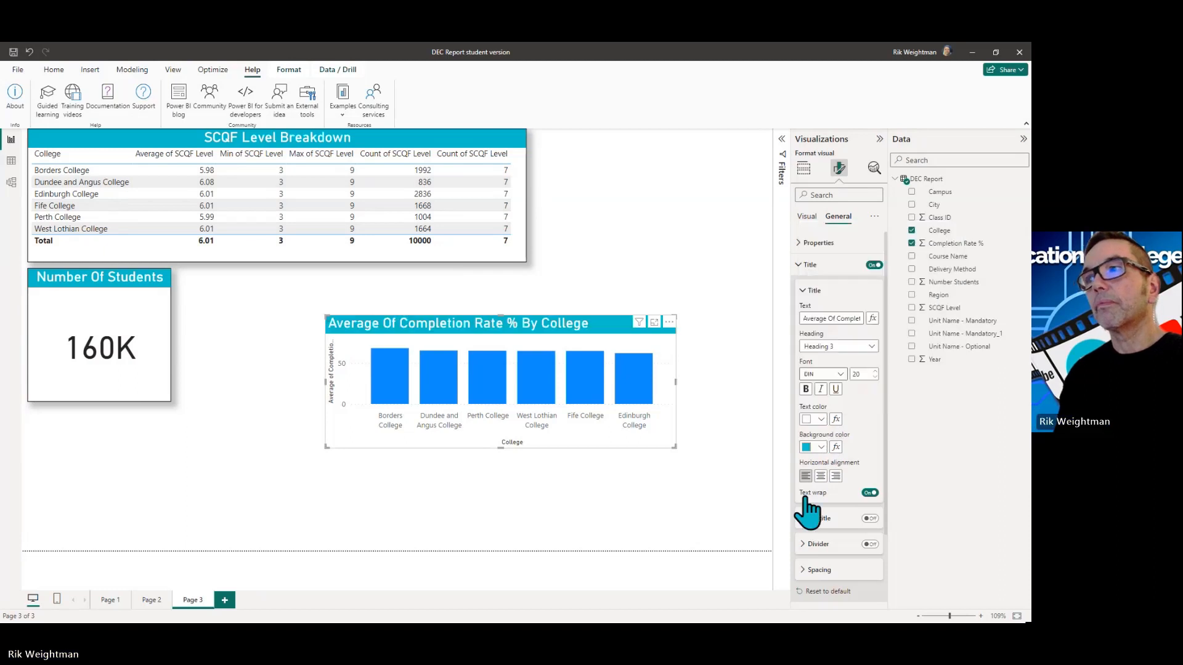
pyautogui.click(821, 476)
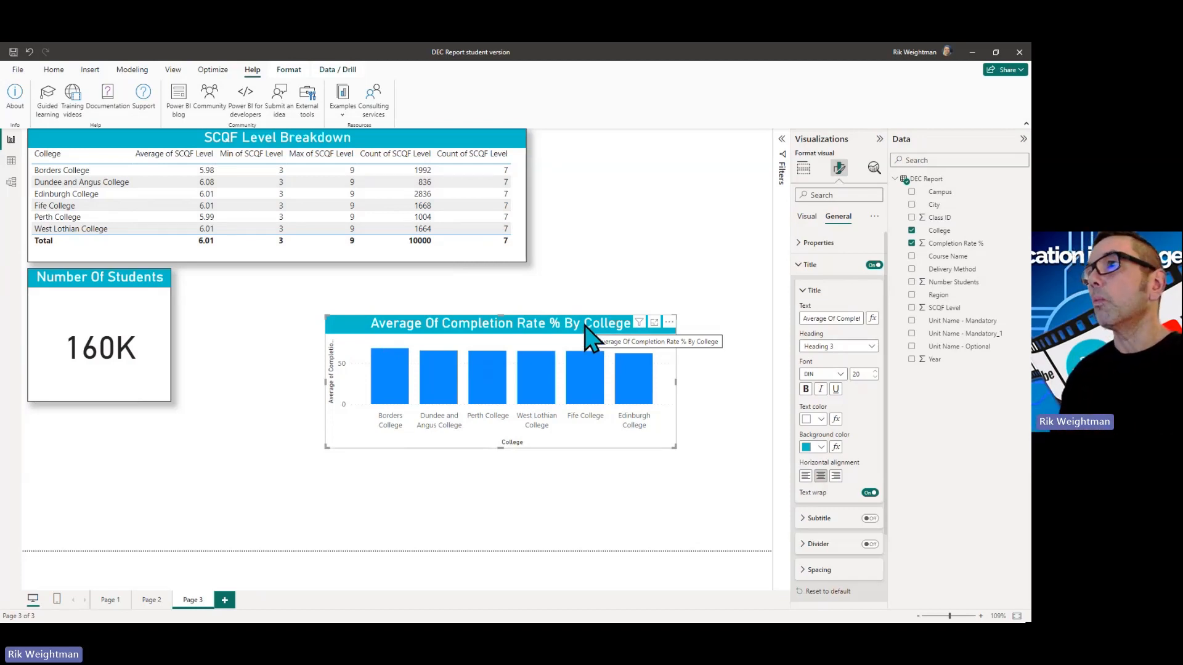
# Turn on the visual border and shadow effects for the column chart
pyautogui.click(804, 265)
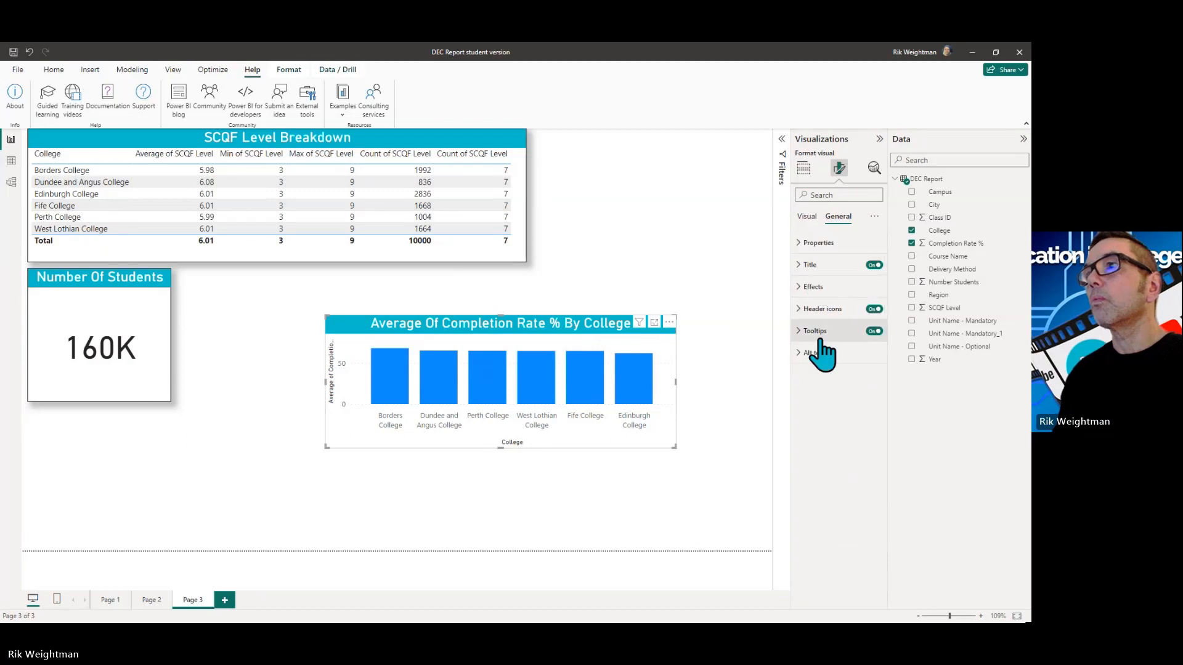
pyautogui.click(807, 287)
pyautogui.click(869, 401)
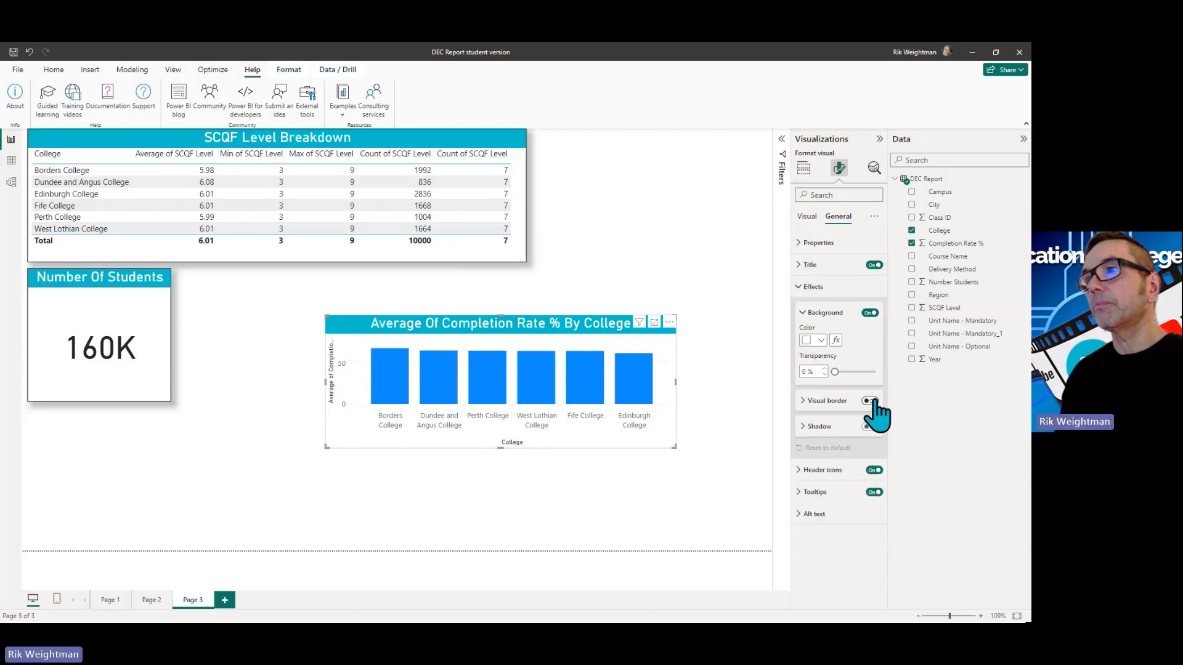
pyautogui.click(870, 427)
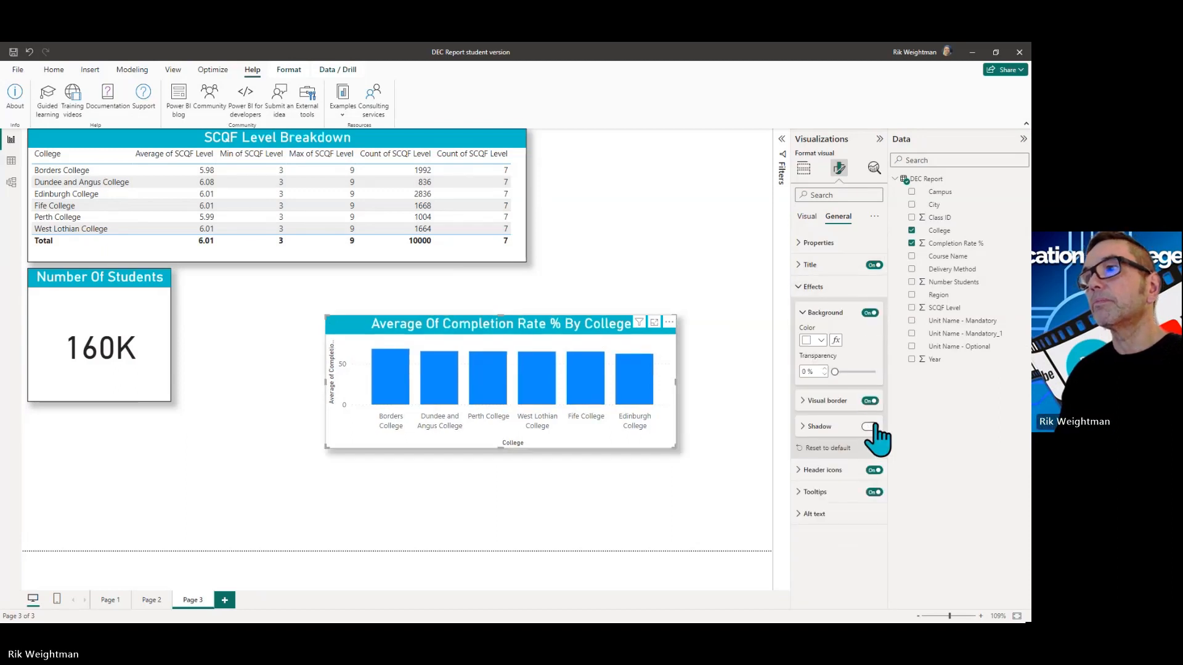
pyautogui.click(804, 287)
# Hide both the X-axis and Y-axis titles of the completion rate chart
pyautogui.click(808, 220)
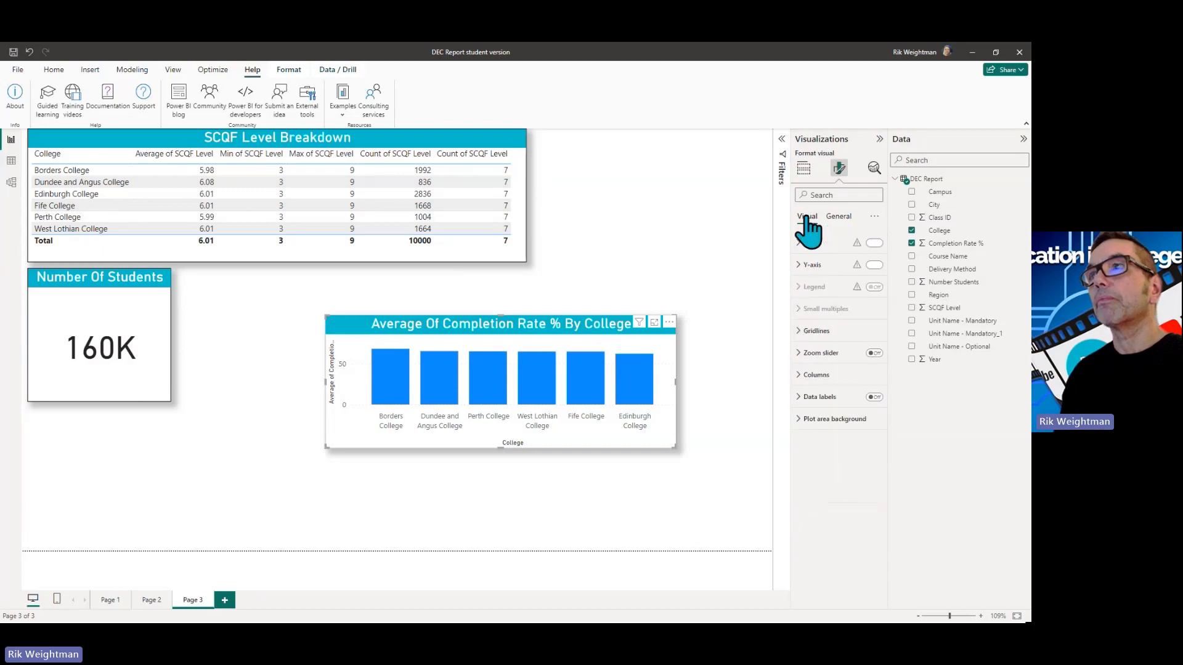
pyautogui.click(802, 244)
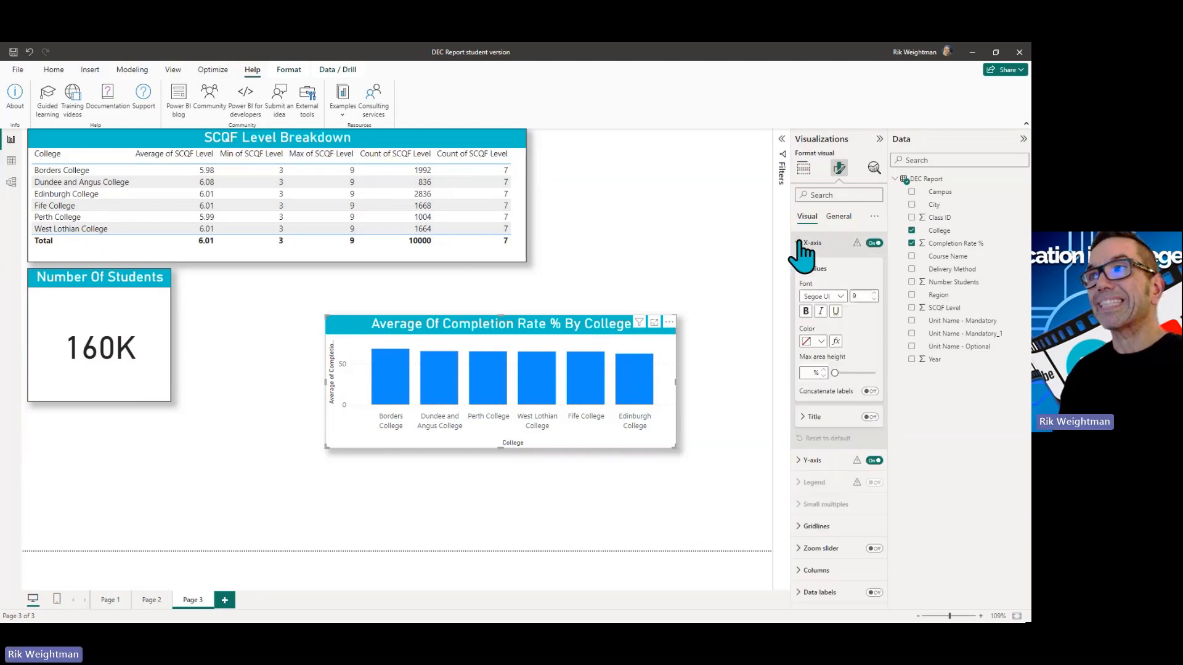
pyautogui.click(870, 417)
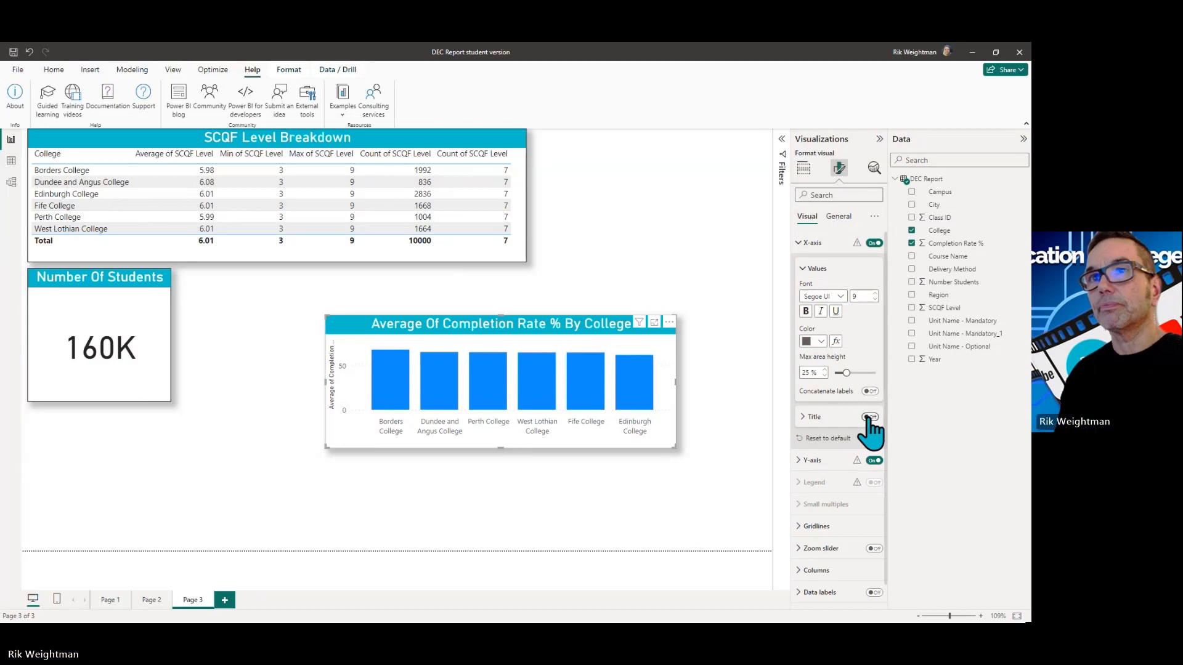
pyautogui.click(801, 243)
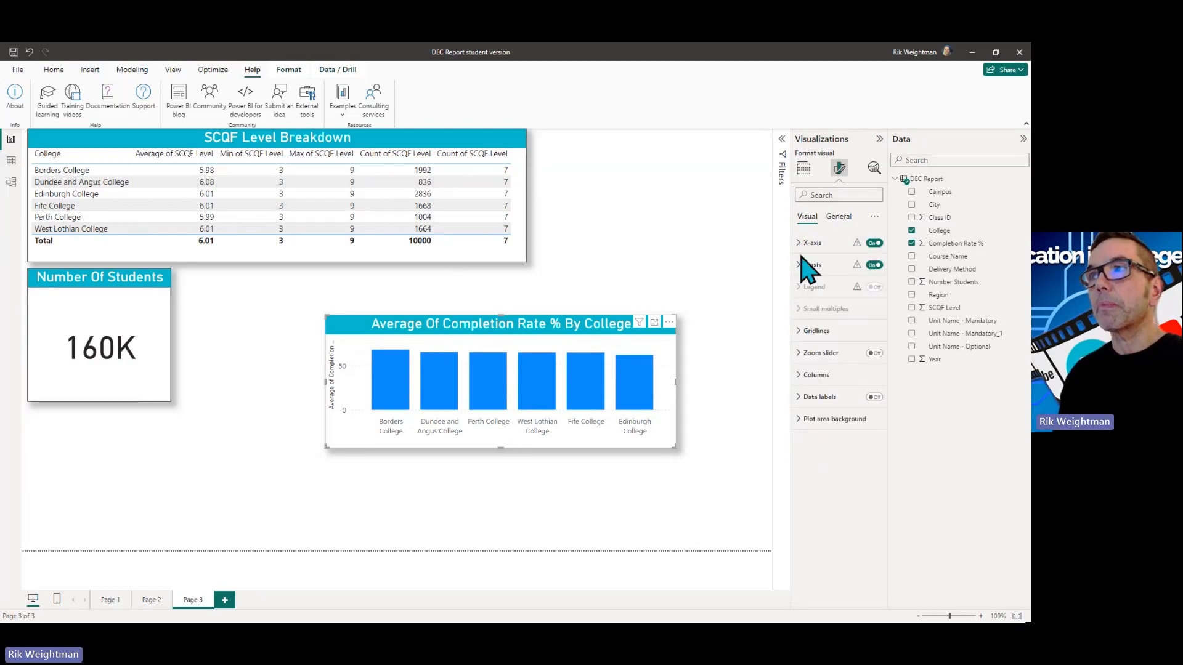
pyautogui.click(806, 266)
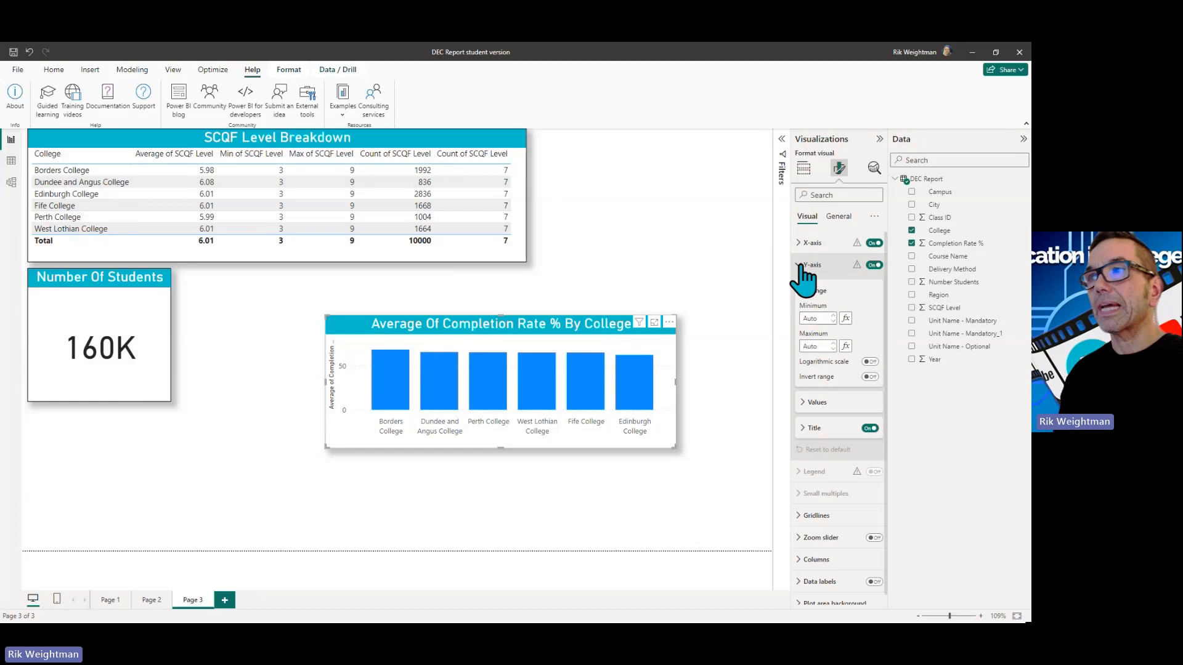
pyautogui.click(870, 428)
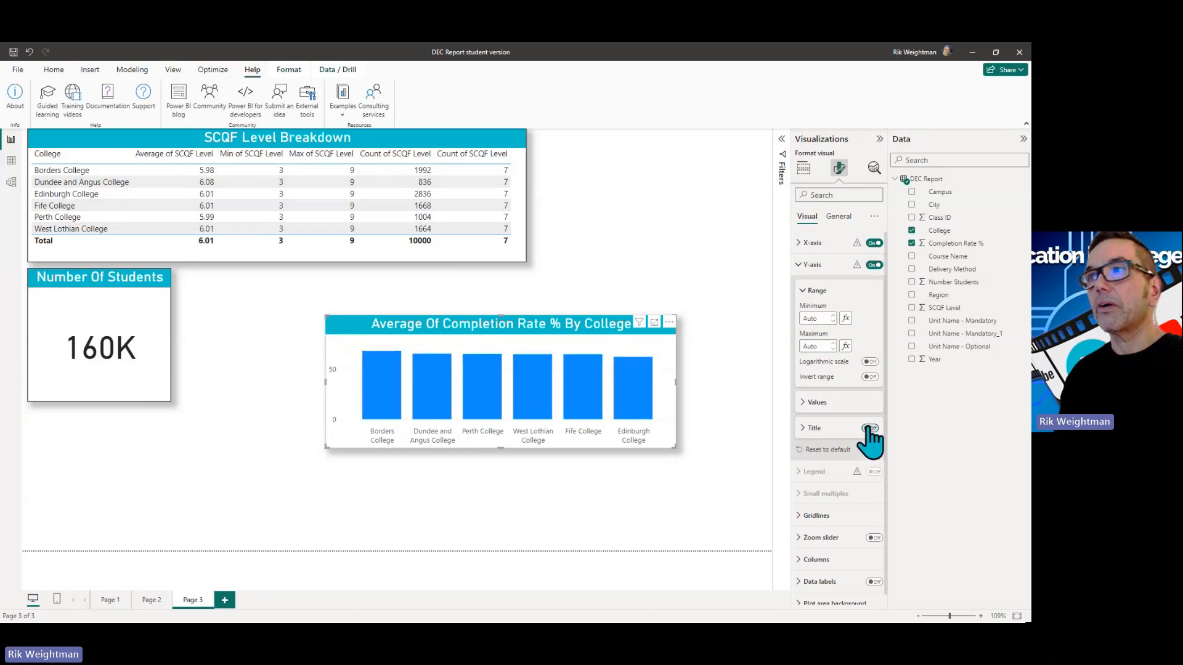
pyautogui.click(800, 266)
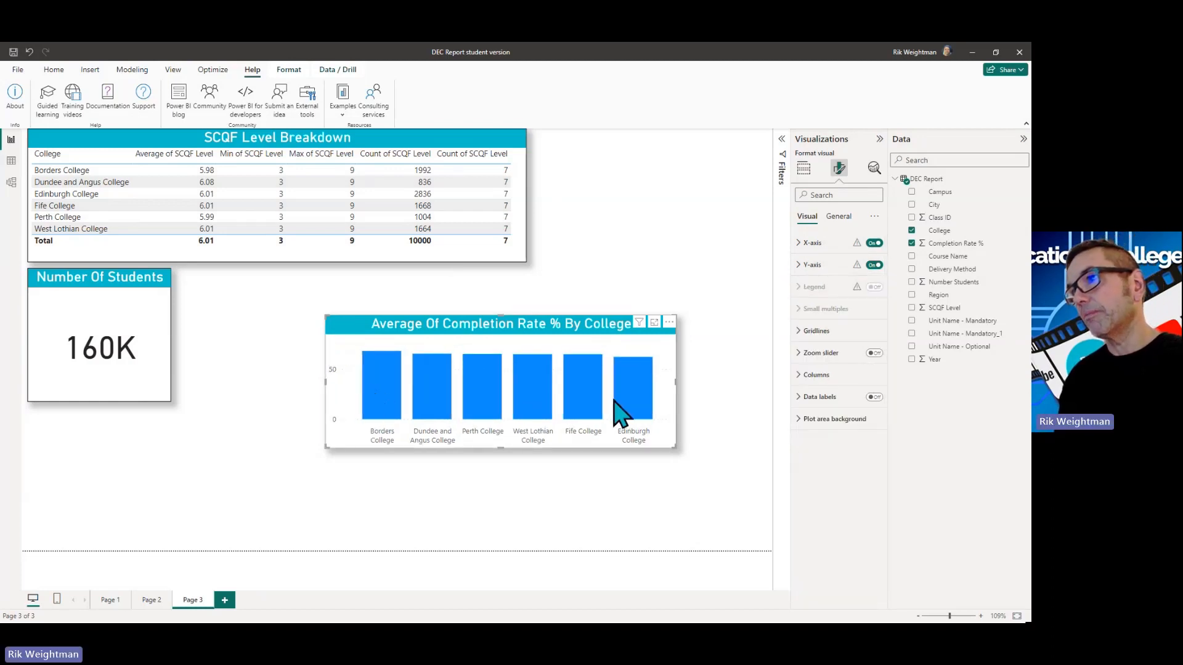
# Turn on data labels for the columns and deselect the chart
pyautogui.click(800, 397)
pyautogui.click(874, 397)
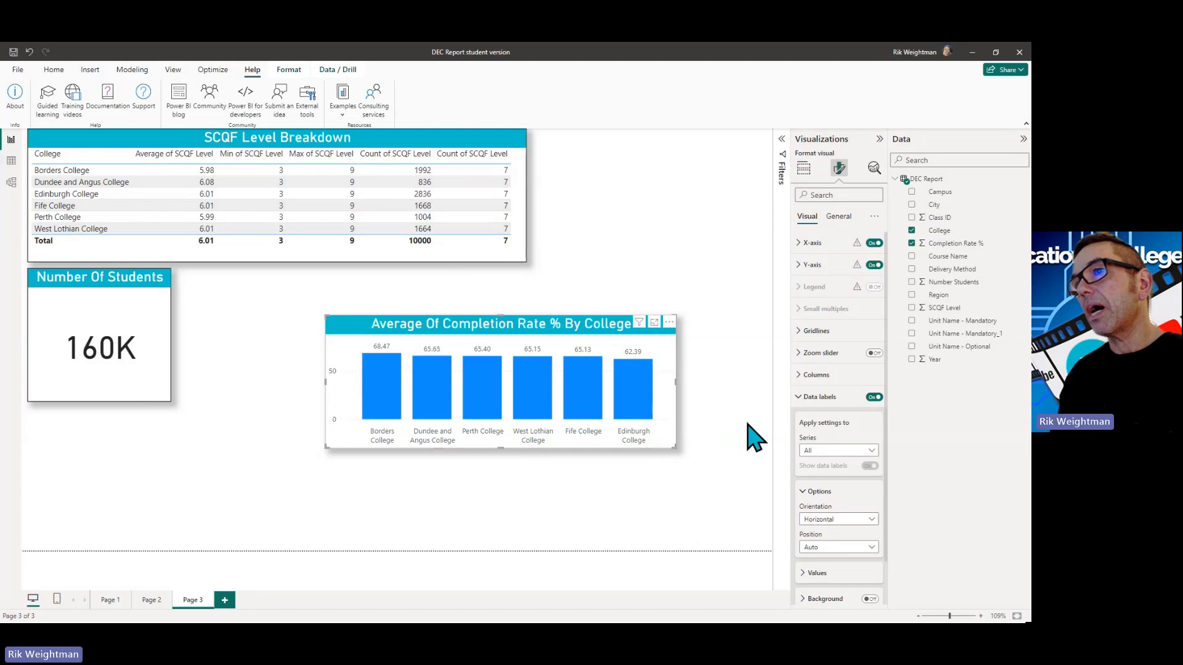
pyautogui.click(709, 431)
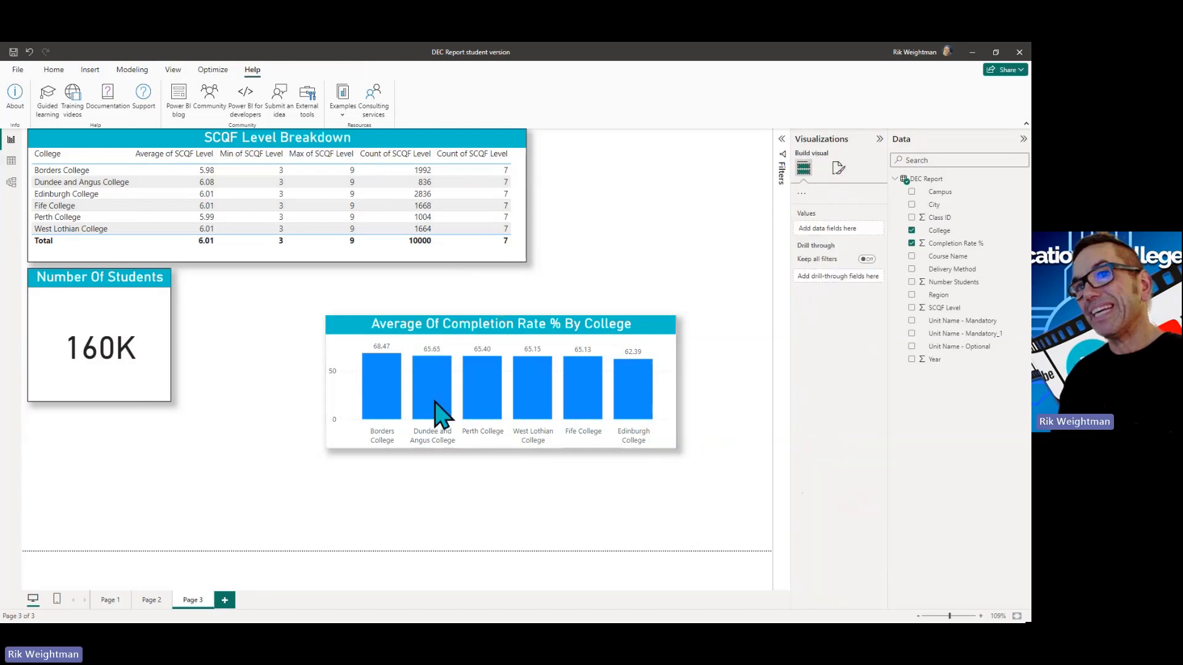
# Reselect the completion rate chart and turn on Show all to list a separate column colour for each college
pyautogui.click(661, 435)
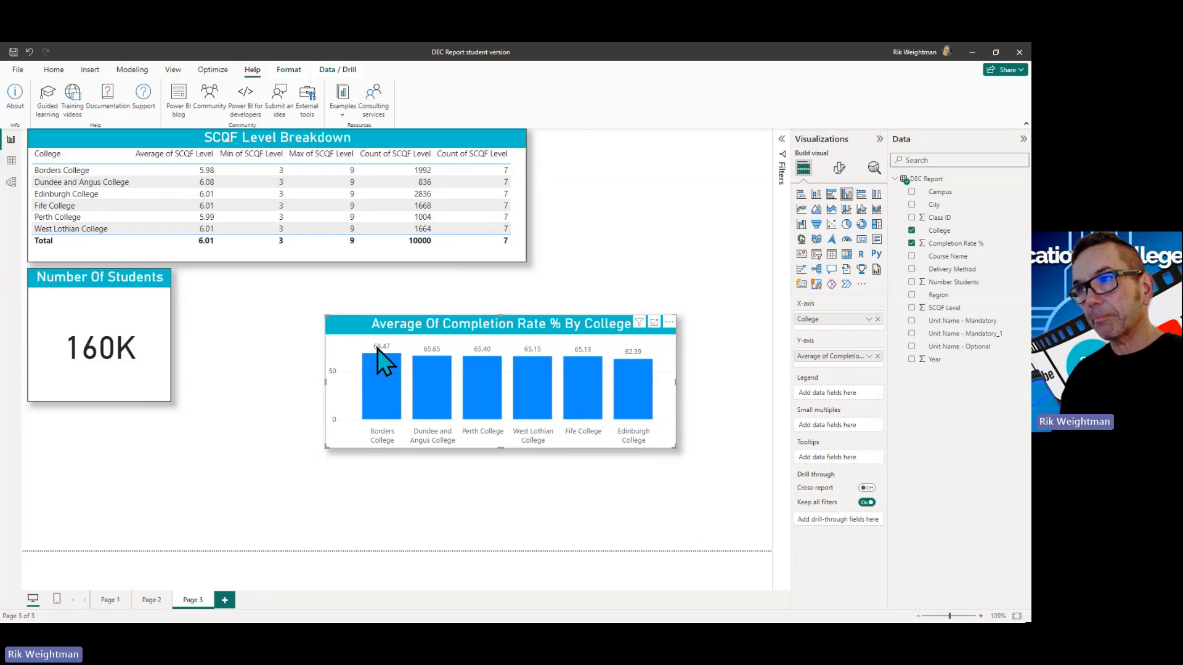
pyautogui.click(839, 169)
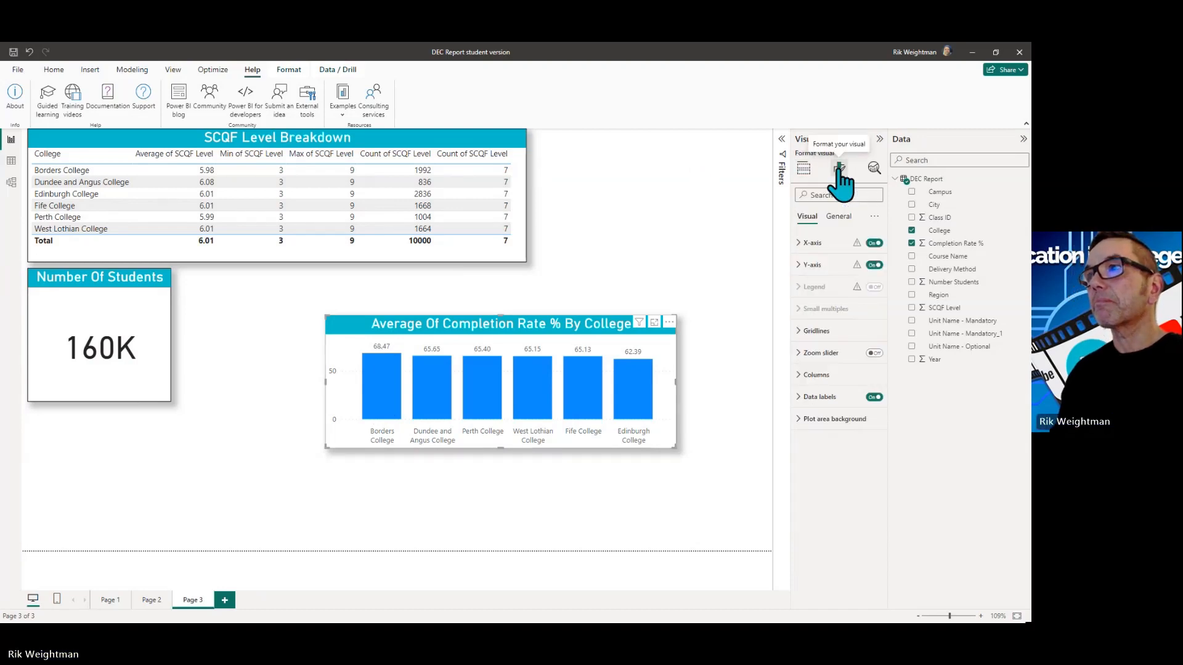
pyautogui.click(800, 377)
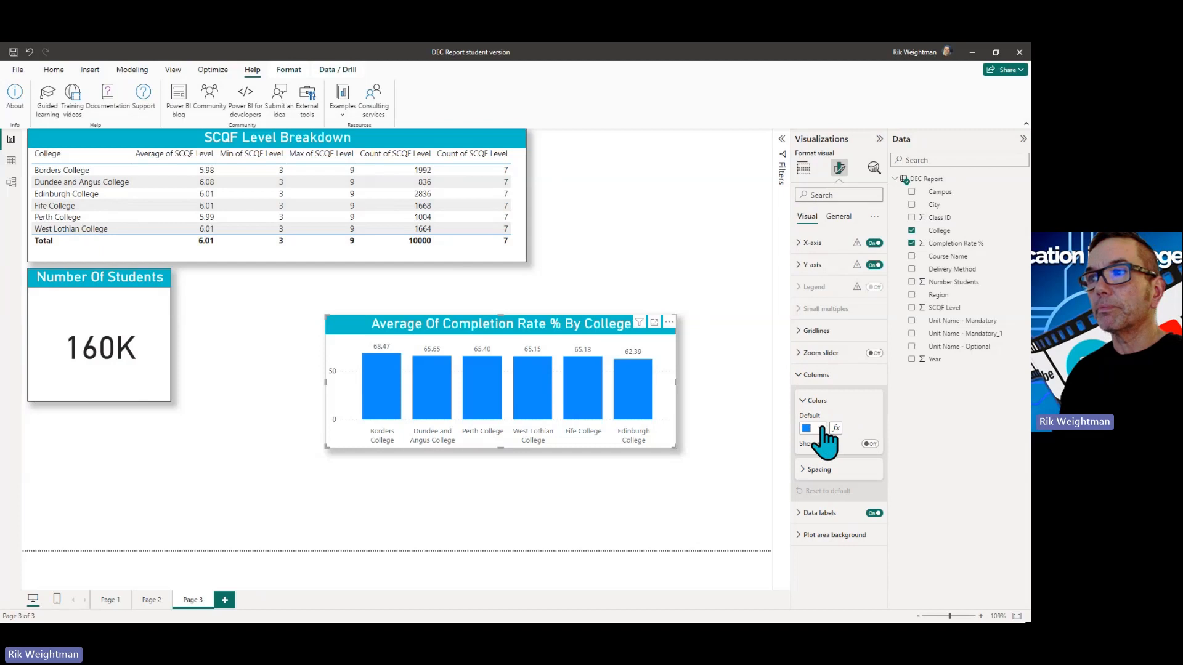
pyautogui.click(870, 443)
pyautogui.scroll(-2, 870, 484)
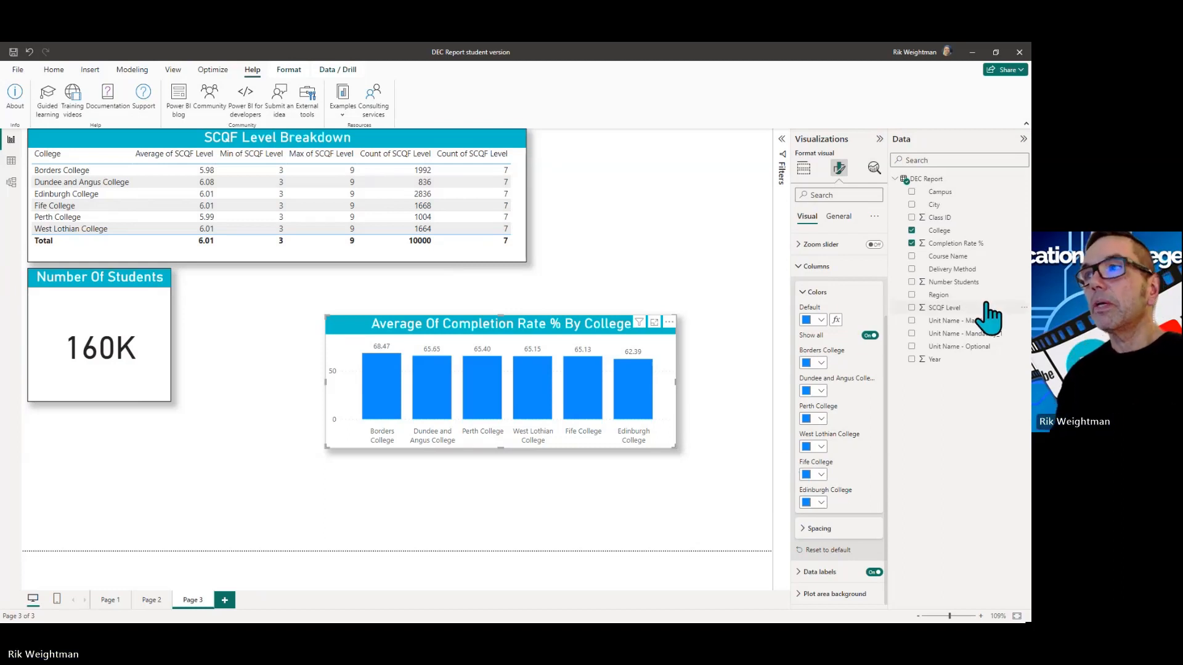
# Set the columns' conditional fill colour to a Gradient format style based on Completion Rate %, summarised as Average
pyautogui.click(836, 319)
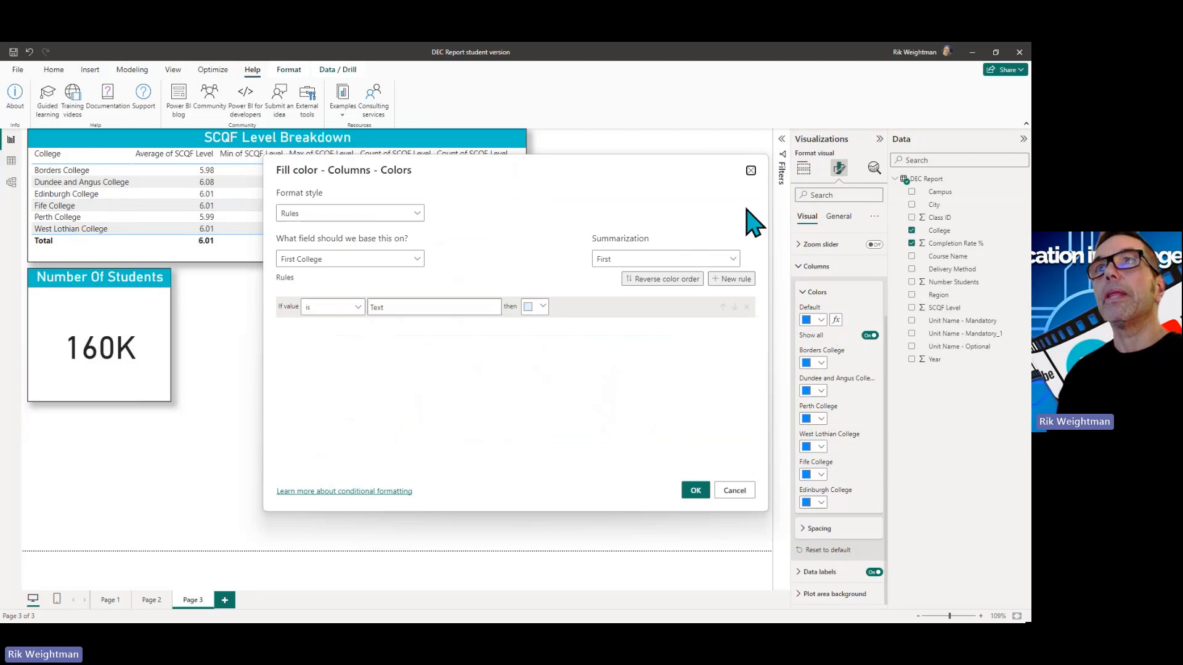
pyautogui.moveTo(587, 167); pyautogui.dragTo(860, 87)
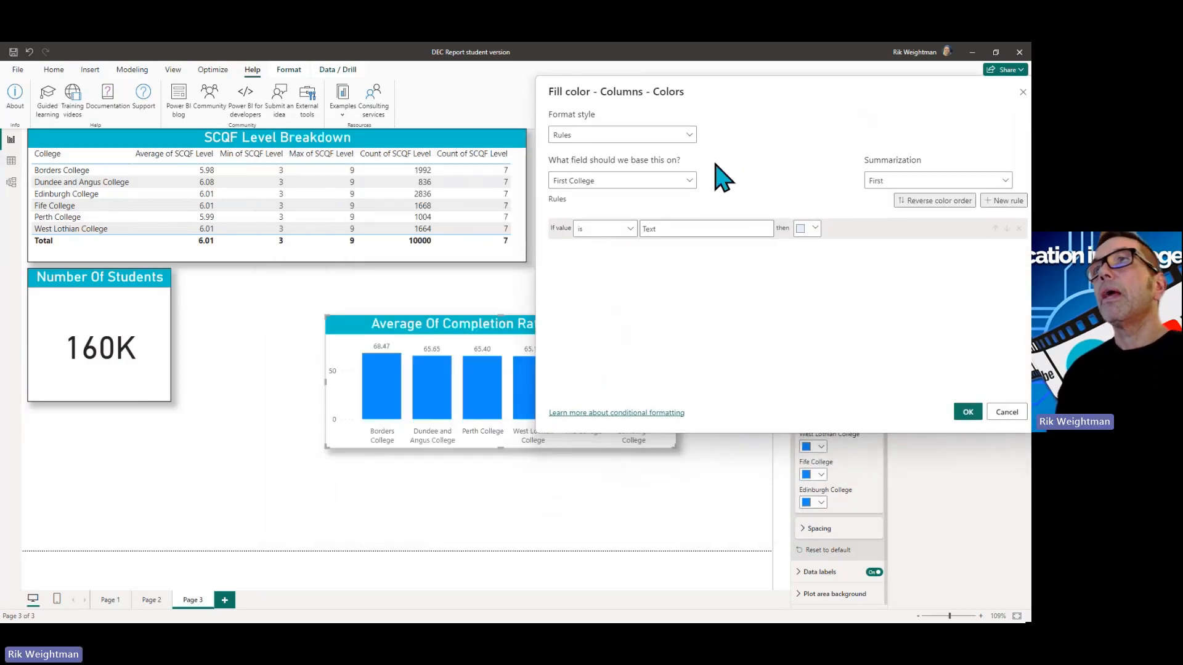
pyautogui.click(623, 137)
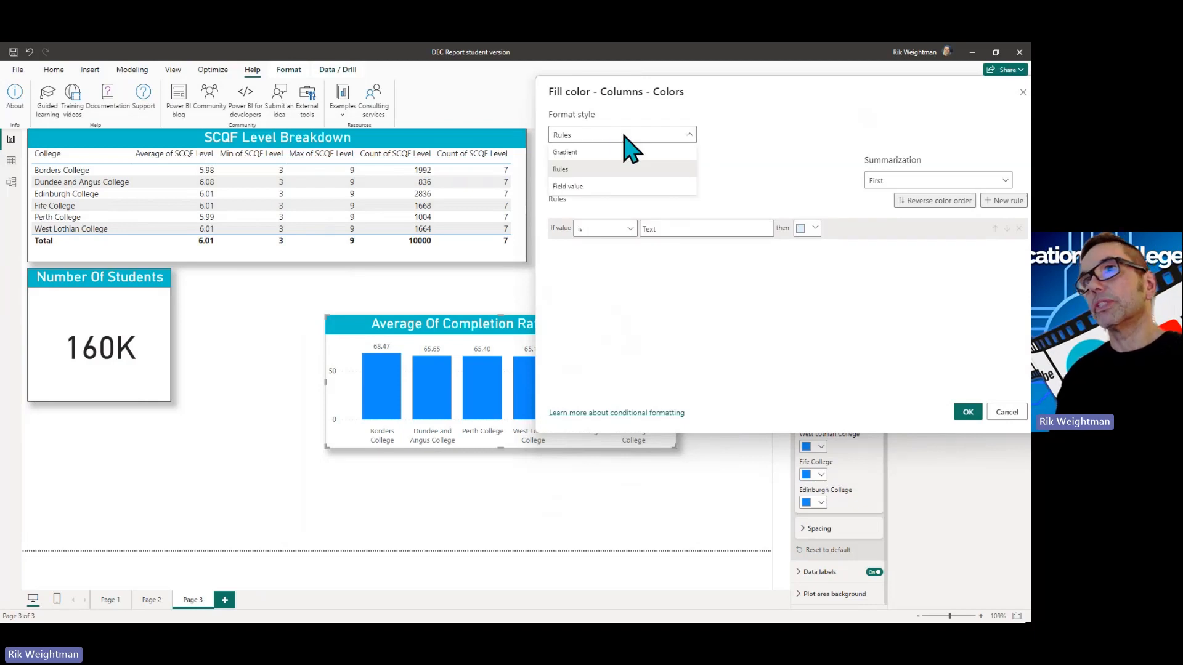
pyautogui.click(569, 153)
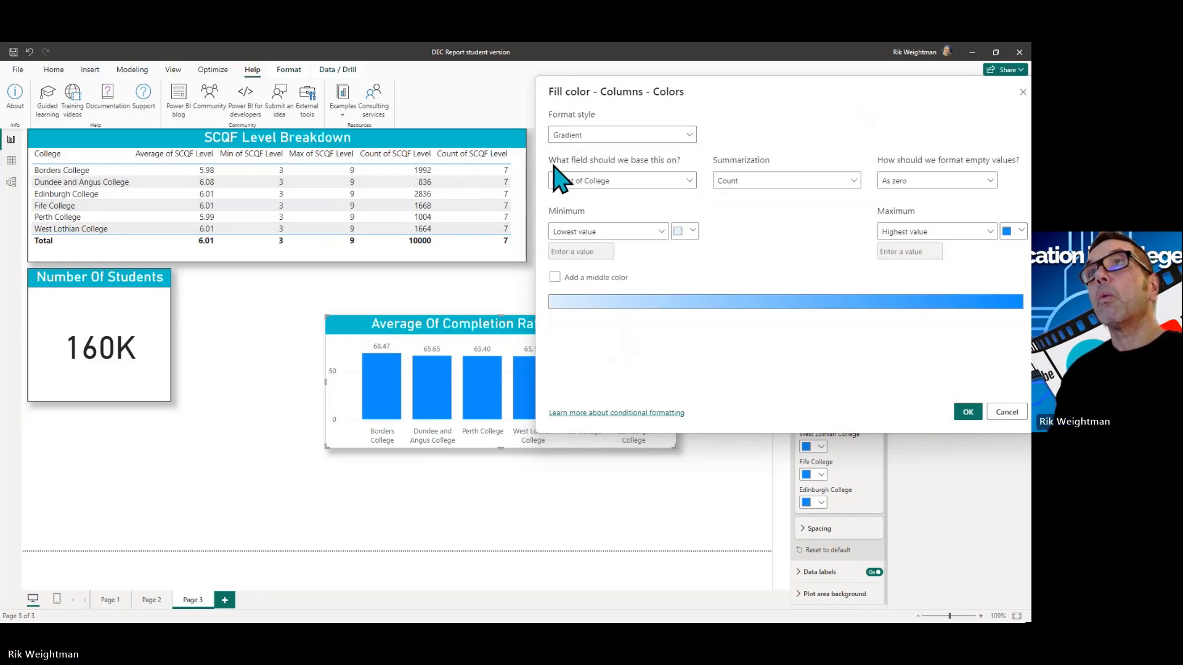
pyautogui.click(691, 184)
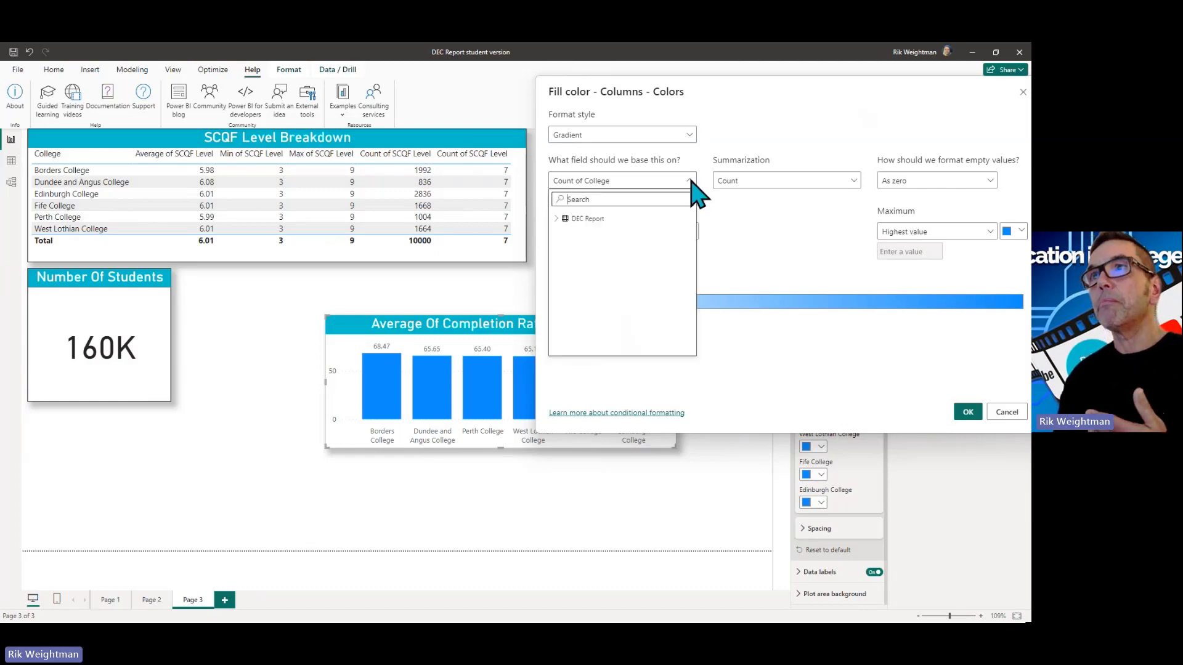
pyautogui.click(557, 219)
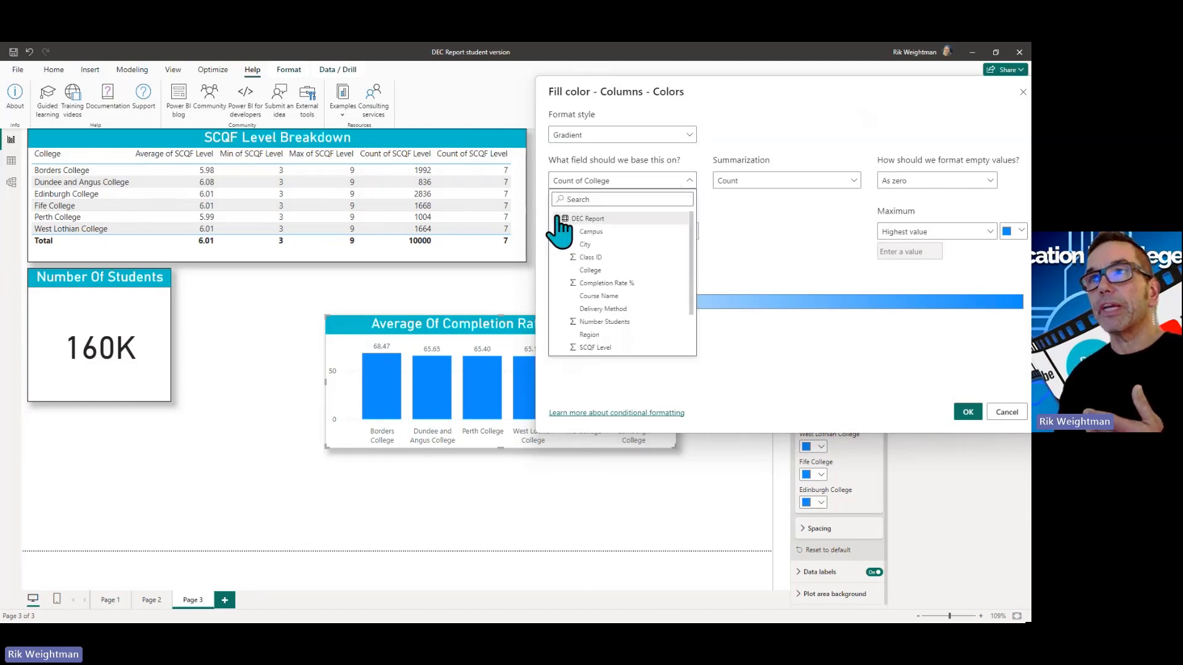
pyautogui.click(607, 283)
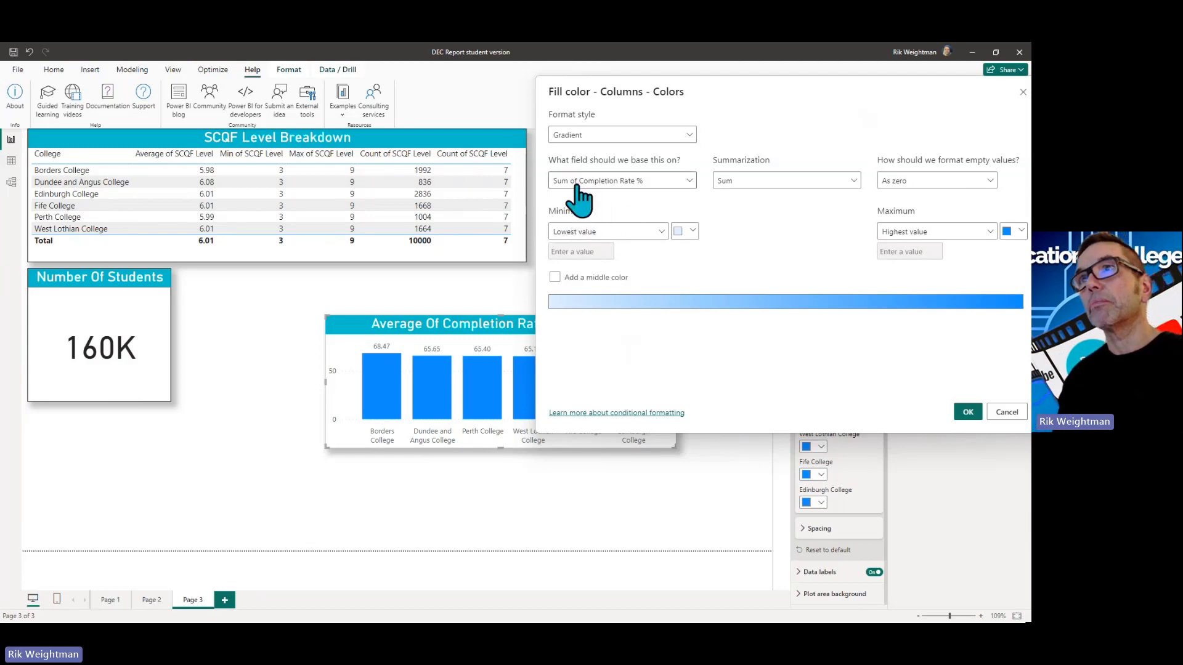
pyautogui.click(853, 181)
pyautogui.click(740, 214)
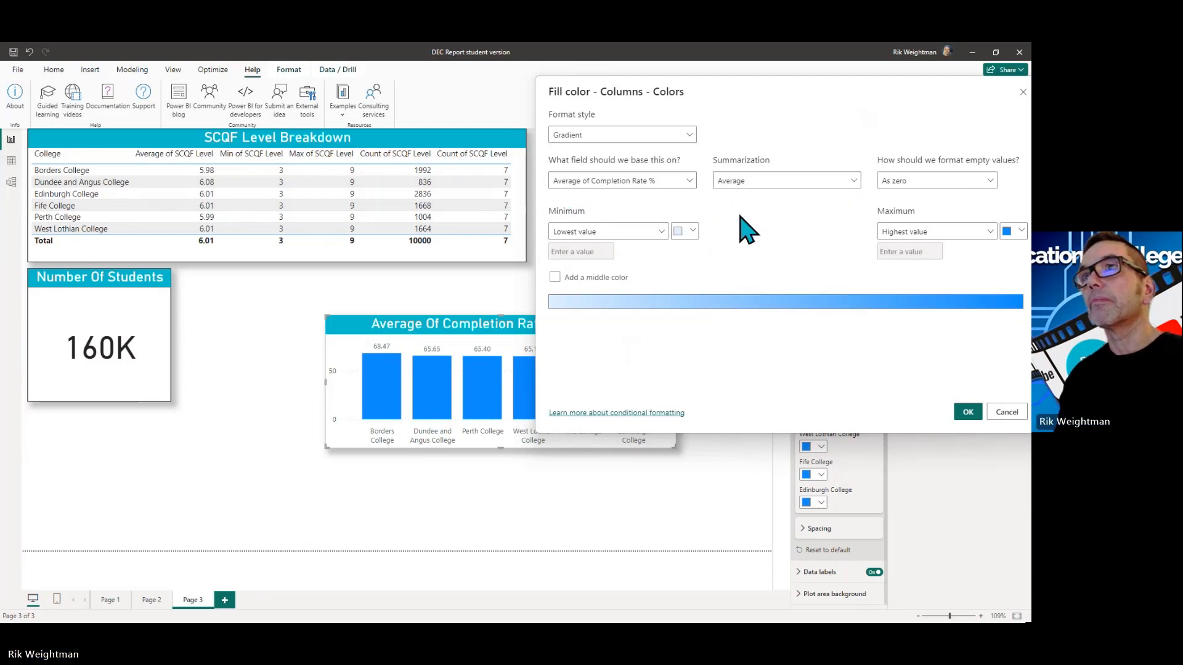
# Set the gradient's minimum colour to pure red with RGB values 255, 0, 0
pyautogui.click(684, 233)
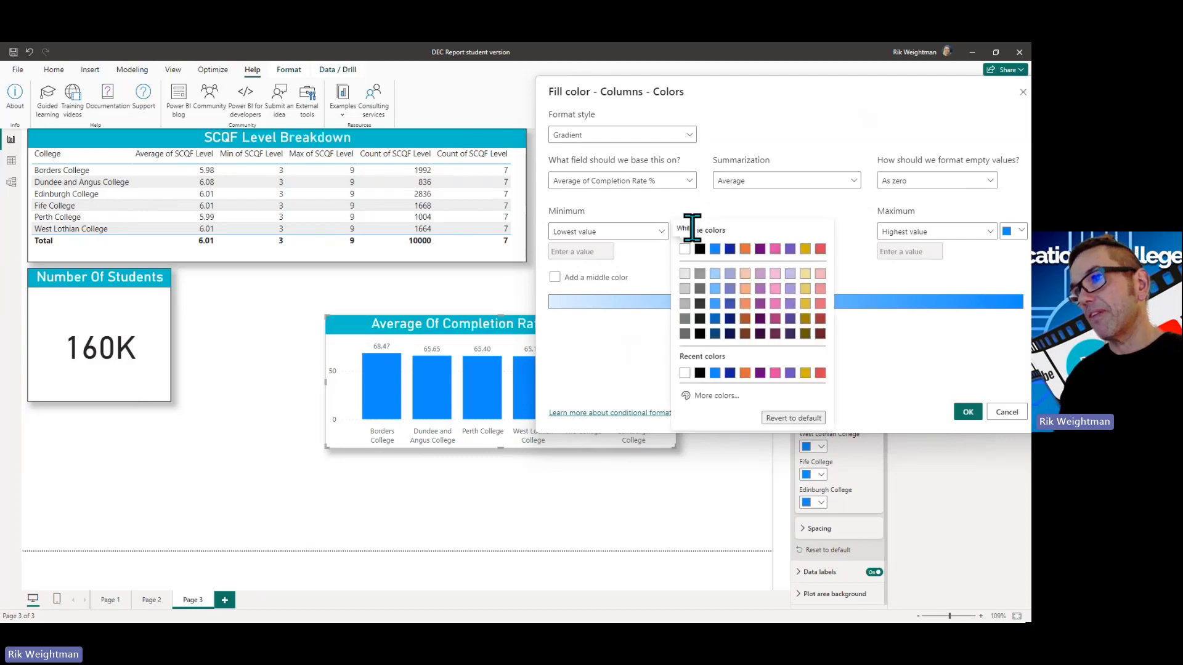
pyautogui.click(714, 396)
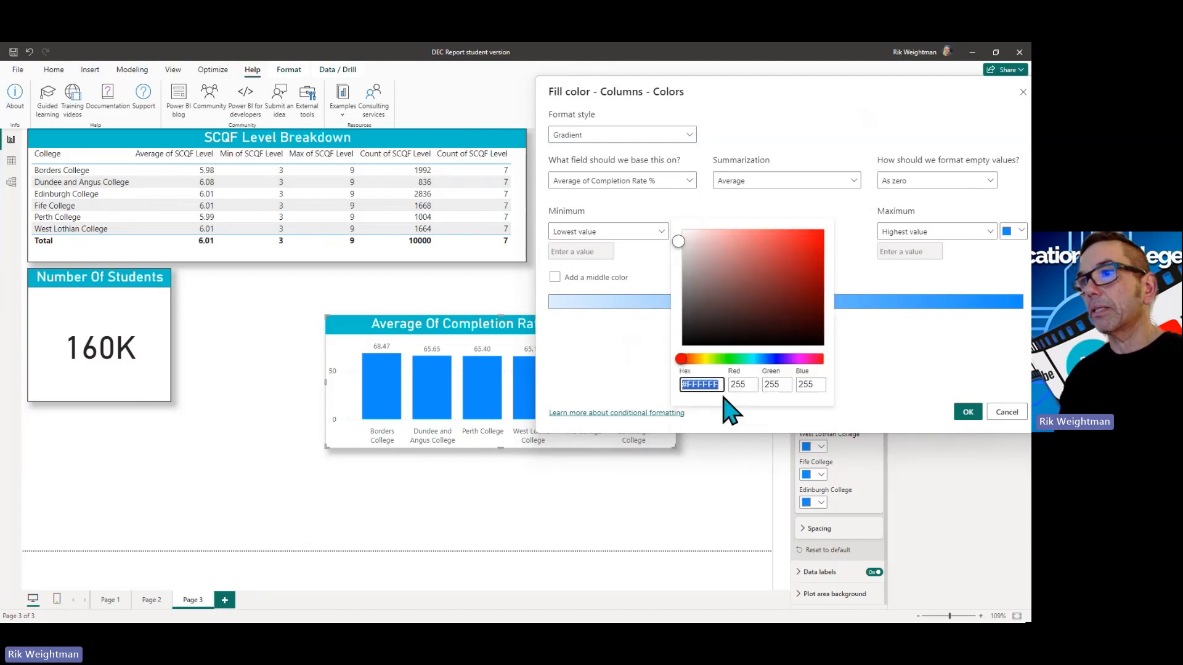
pyautogui.doubleClick(772, 384)
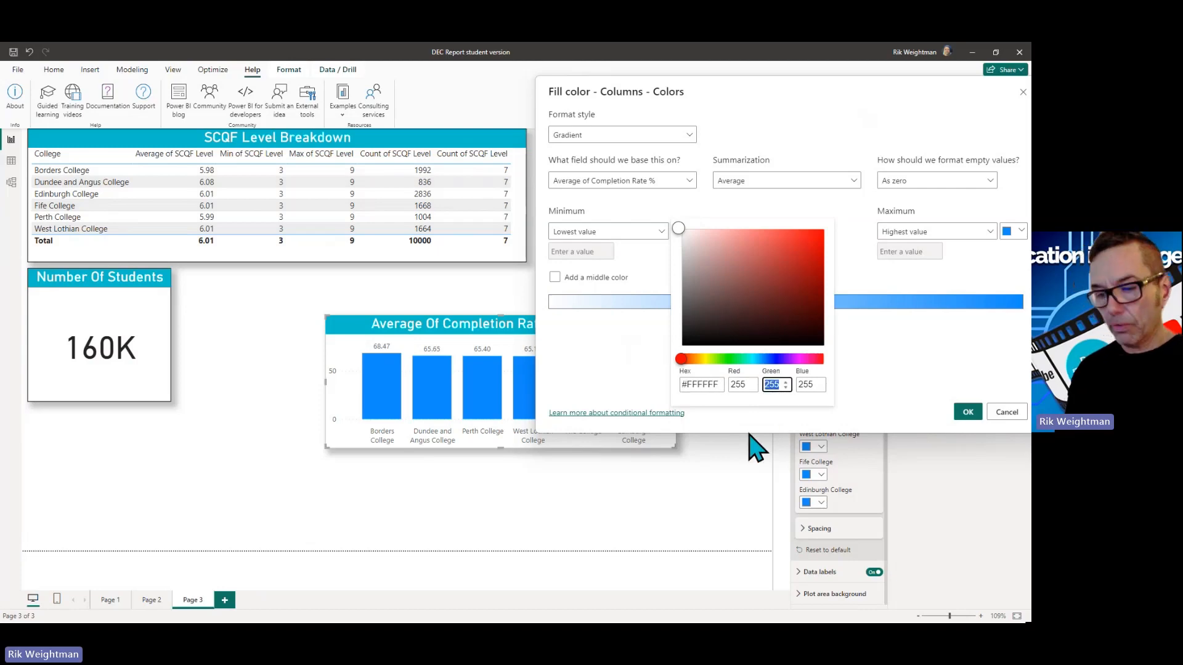
pyautogui.write('0')
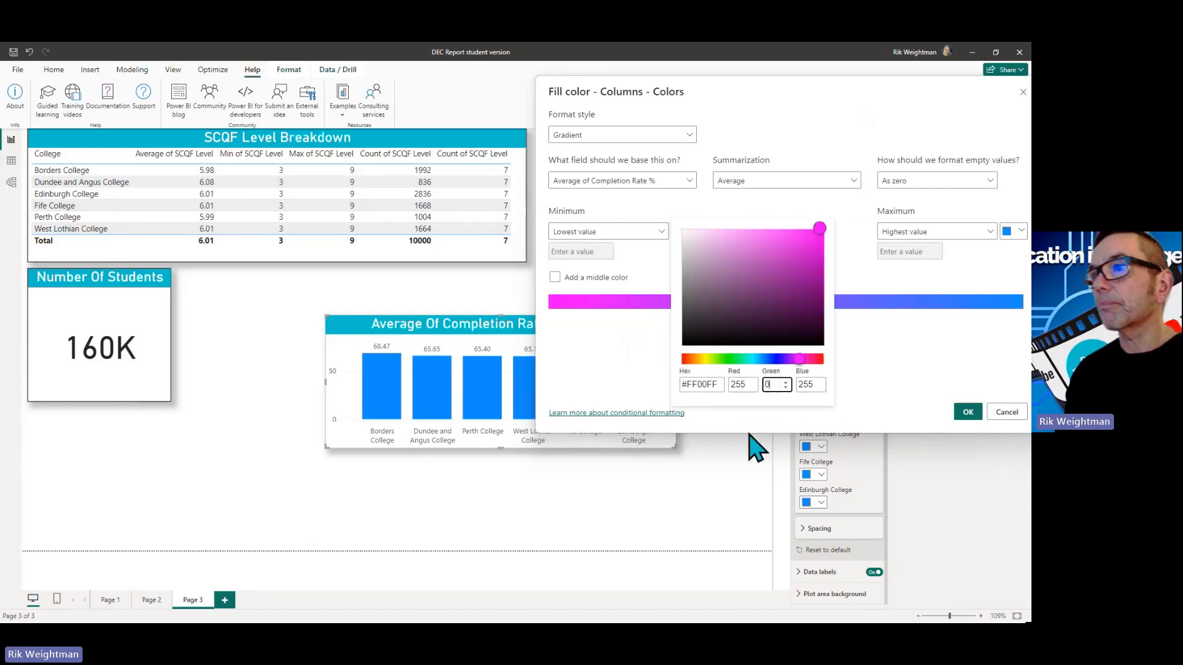
pyautogui.doubleClick(808, 385)
pyautogui.write('0')
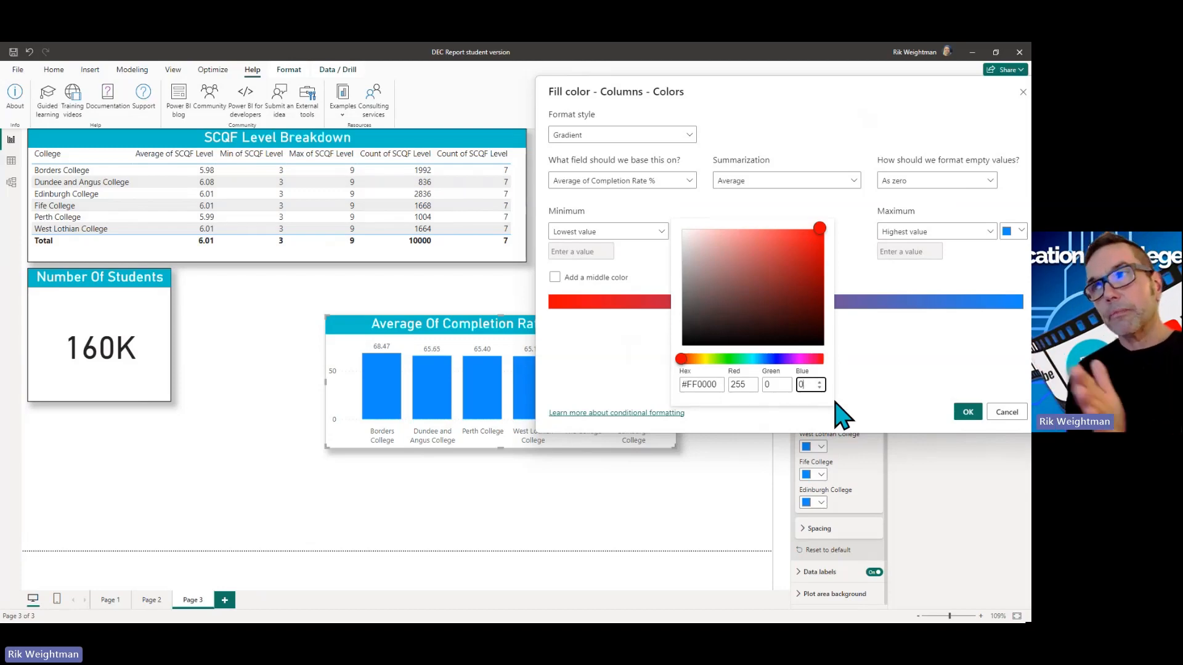
pyautogui.click(943, 370)
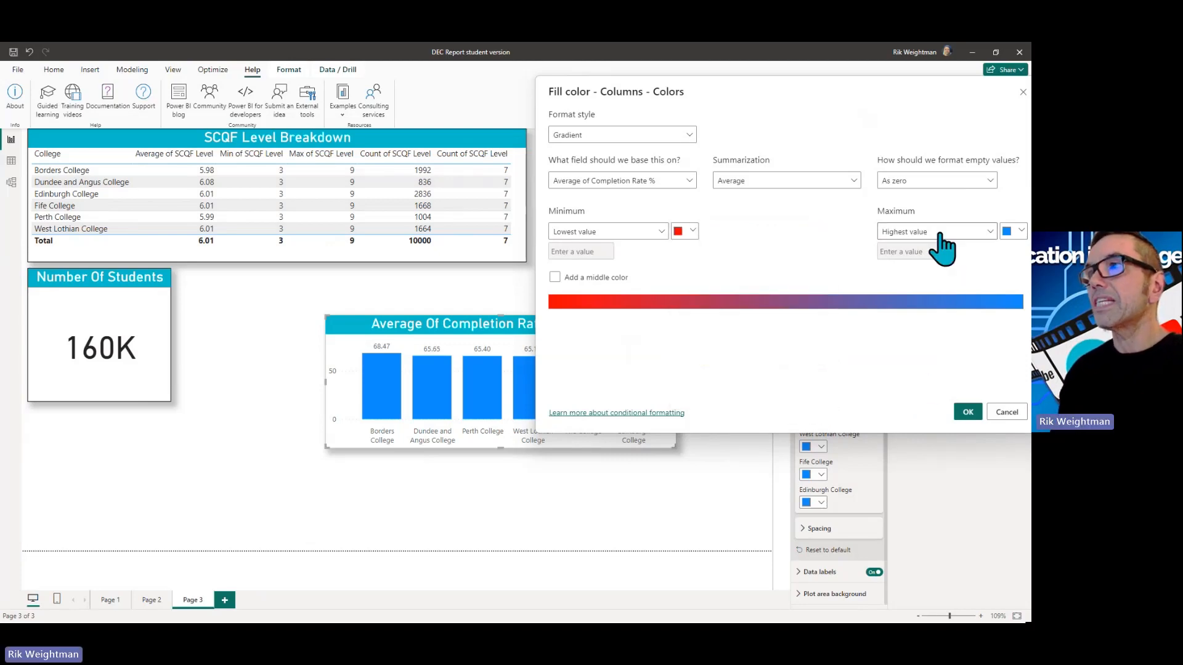
# Set the gradient's maximum colour to pure green with RGB values 0, 255, 0
pyautogui.click(1021, 232)
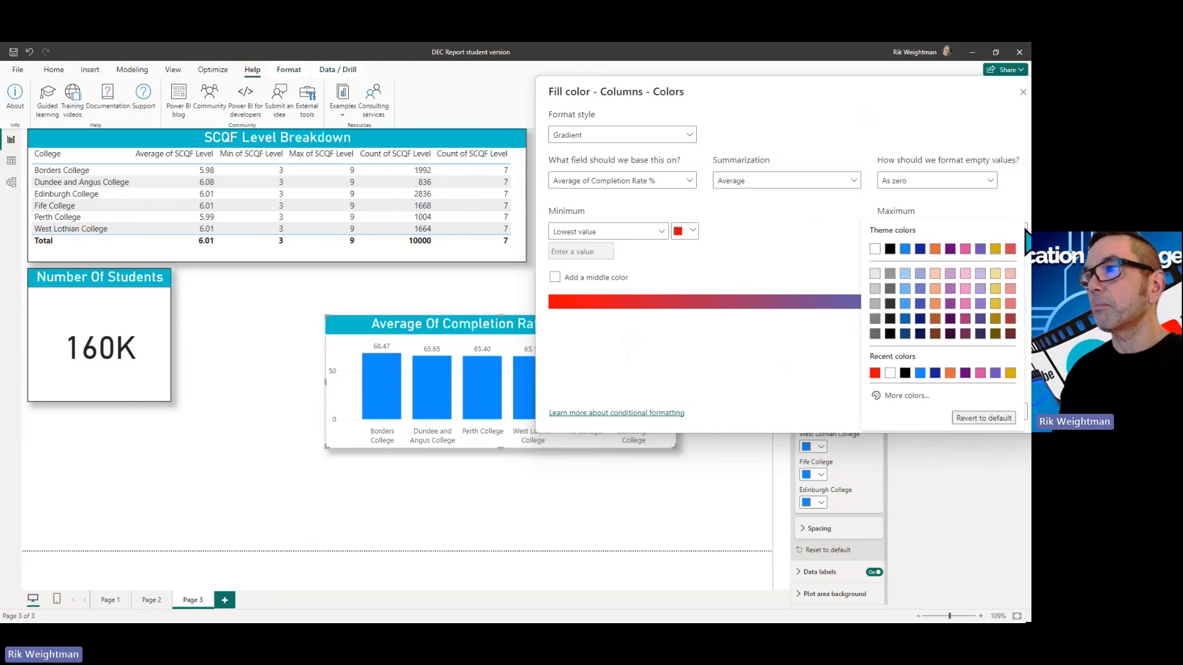
pyautogui.click(909, 397)
pyautogui.click(928, 384)
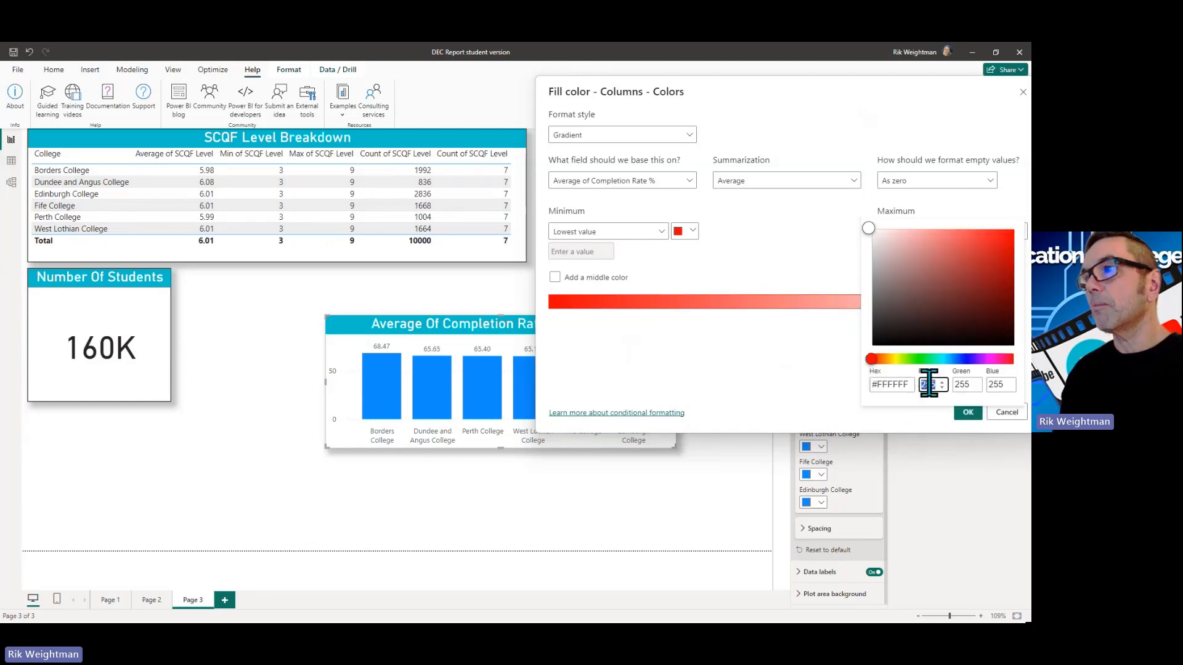
pyautogui.write('0')
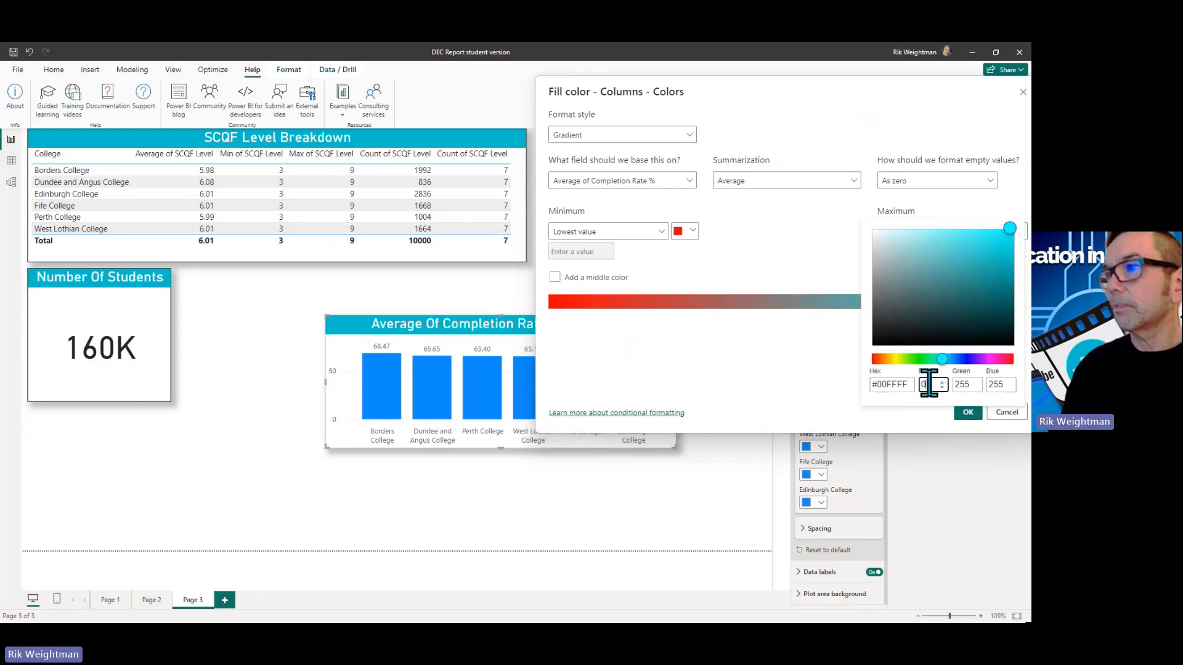
pyautogui.click(999, 385)
pyautogui.write('0')
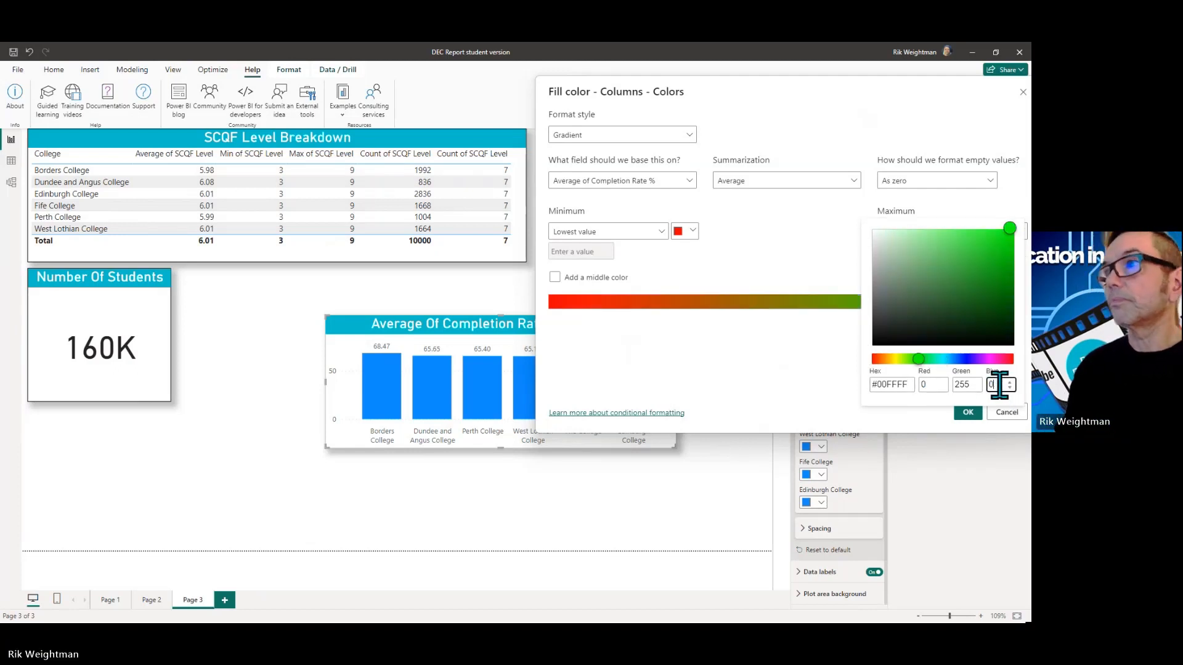
pyautogui.click(766, 379)
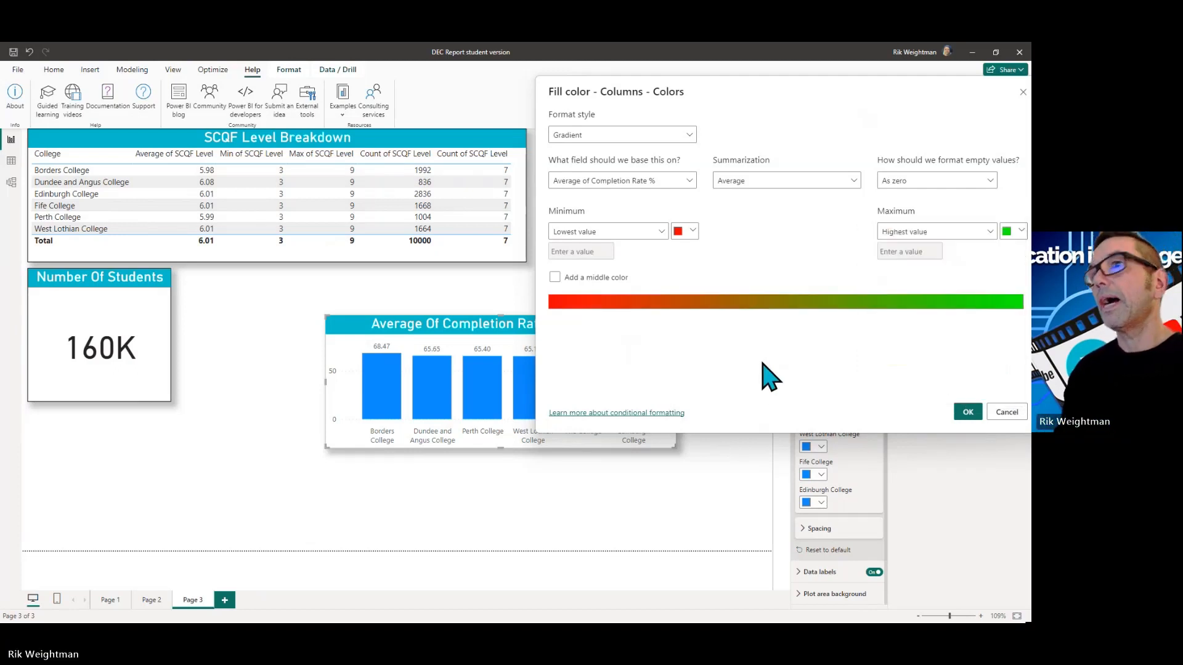
# Add a middle colour to the gradient and apply the conditional formatting to the chart's columns
pyautogui.click(555, 278)
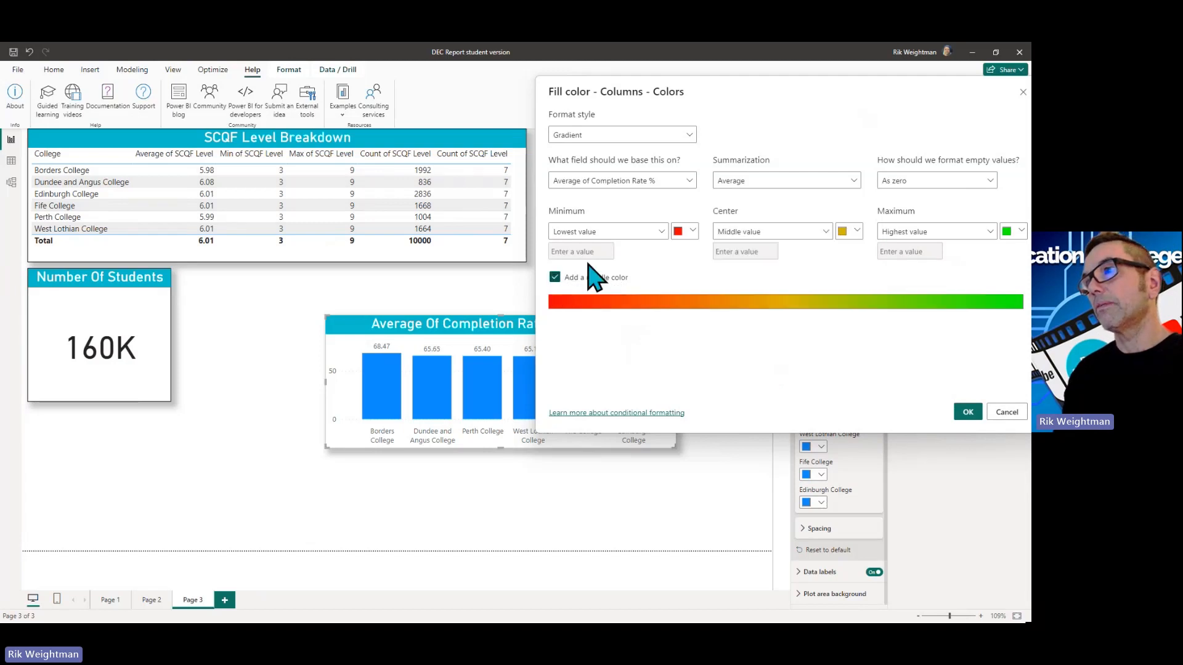
pyautogui.click(969, 412)
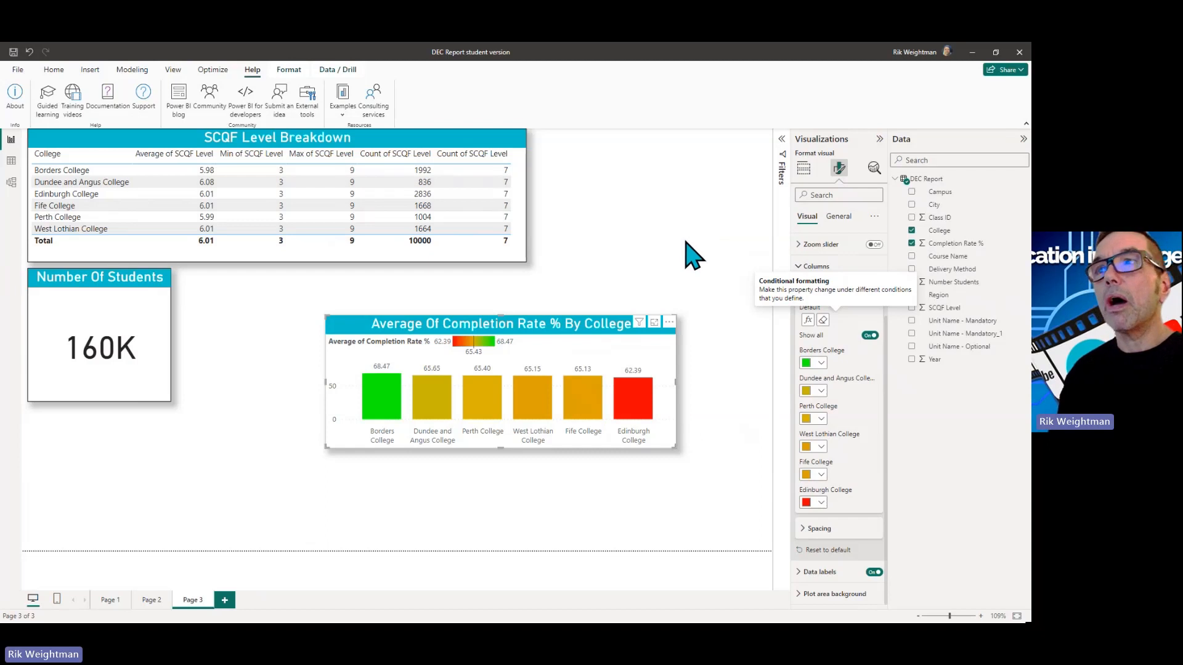
pyautogui.click(686, 243)
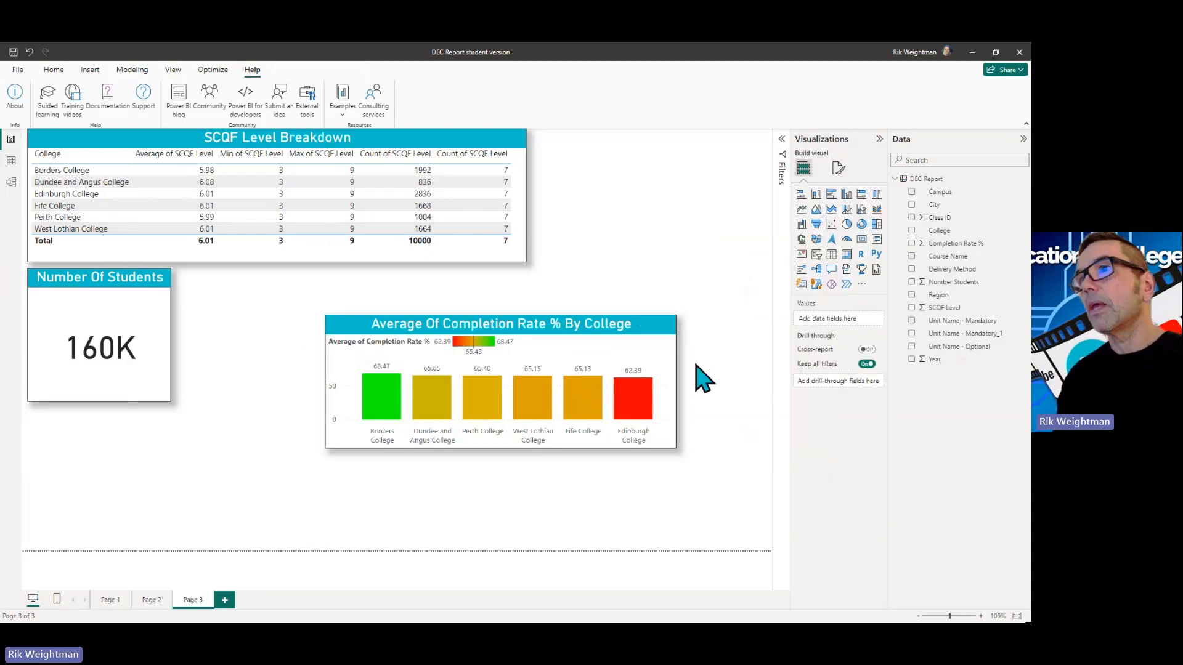
# Position the completion rate chart's legend at Top center with its title off, and enlarge the chart down and leftward to near the dashed page boundary
pyautogui.click(656, 355)
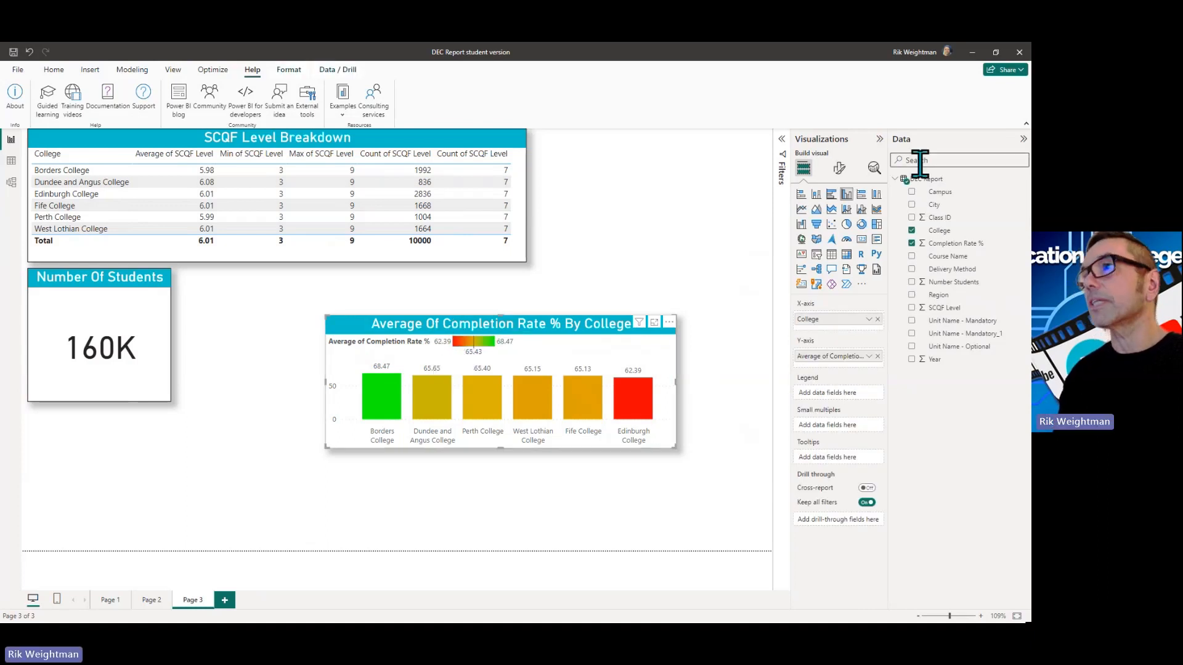
pyautogui.click(839, 170)
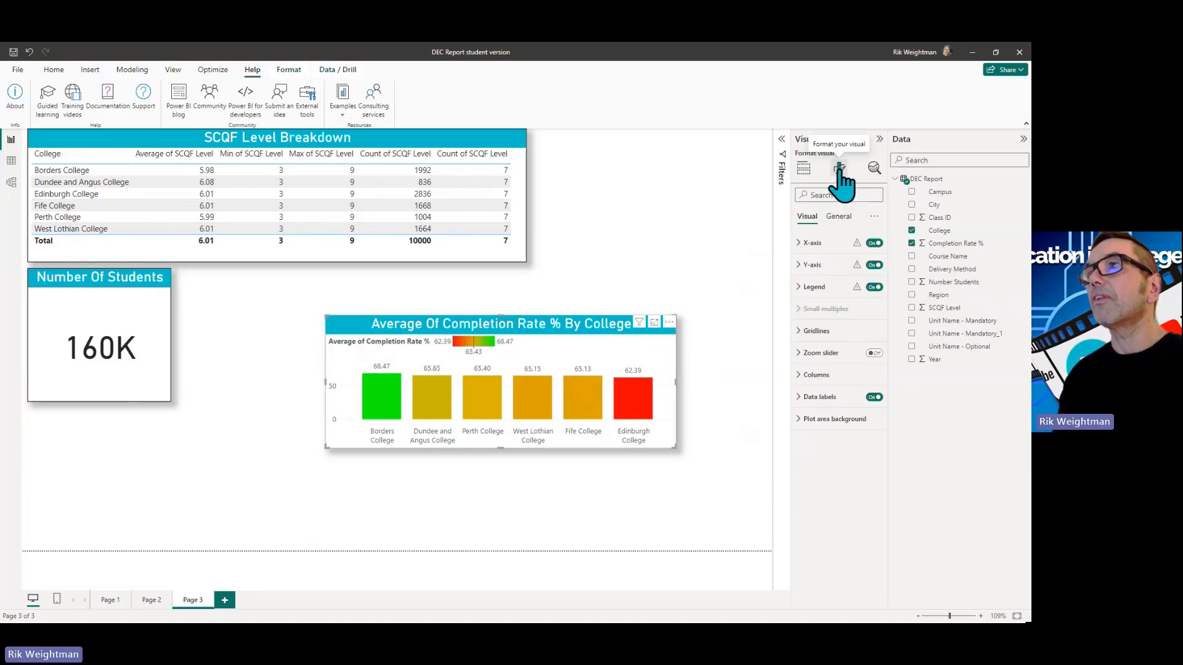
pyautogui.click(807, 290)
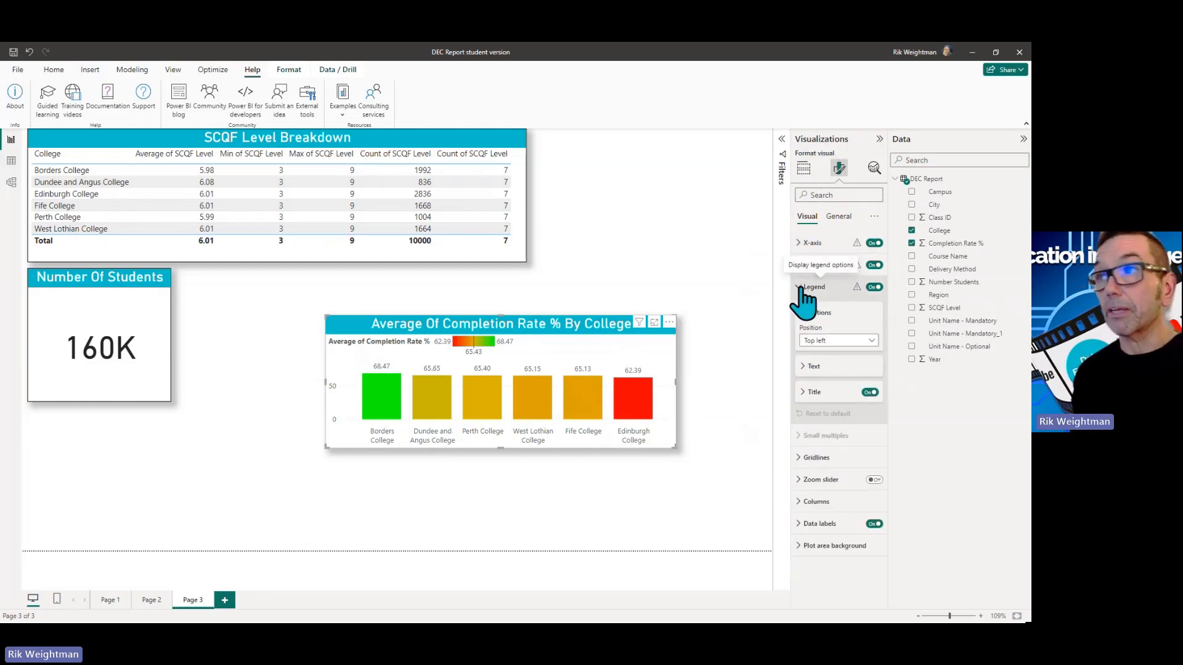
pyautogui.click(843, 342)
pyautogui.click(828, 368)
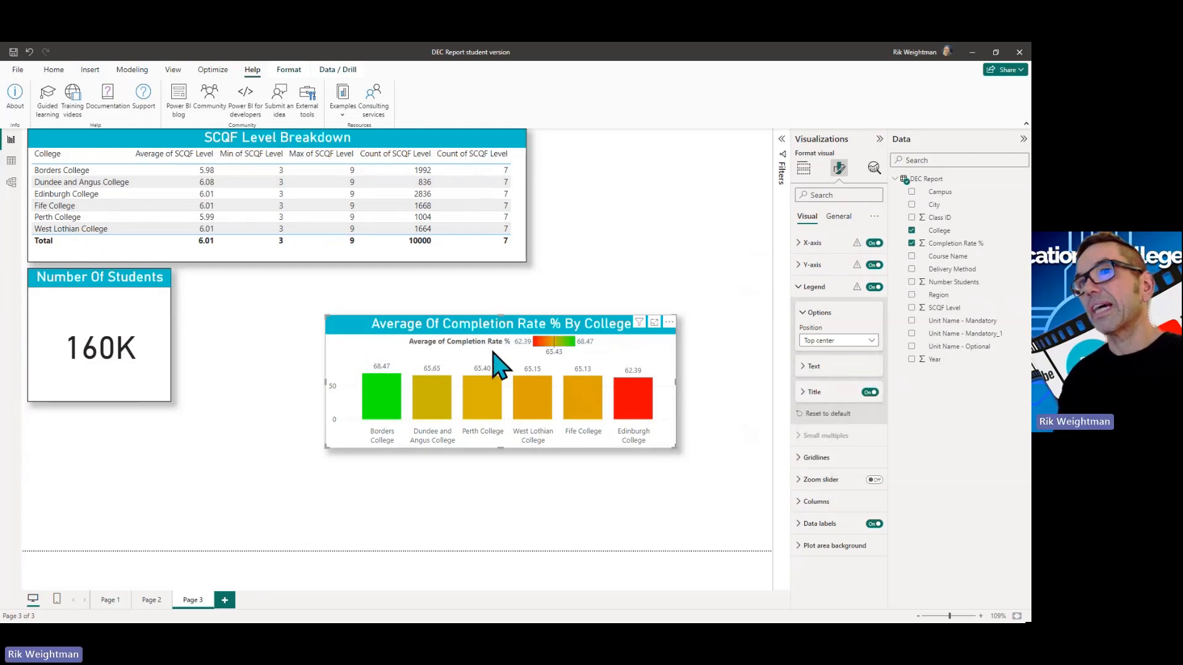
pyautogui.click(870, 392)
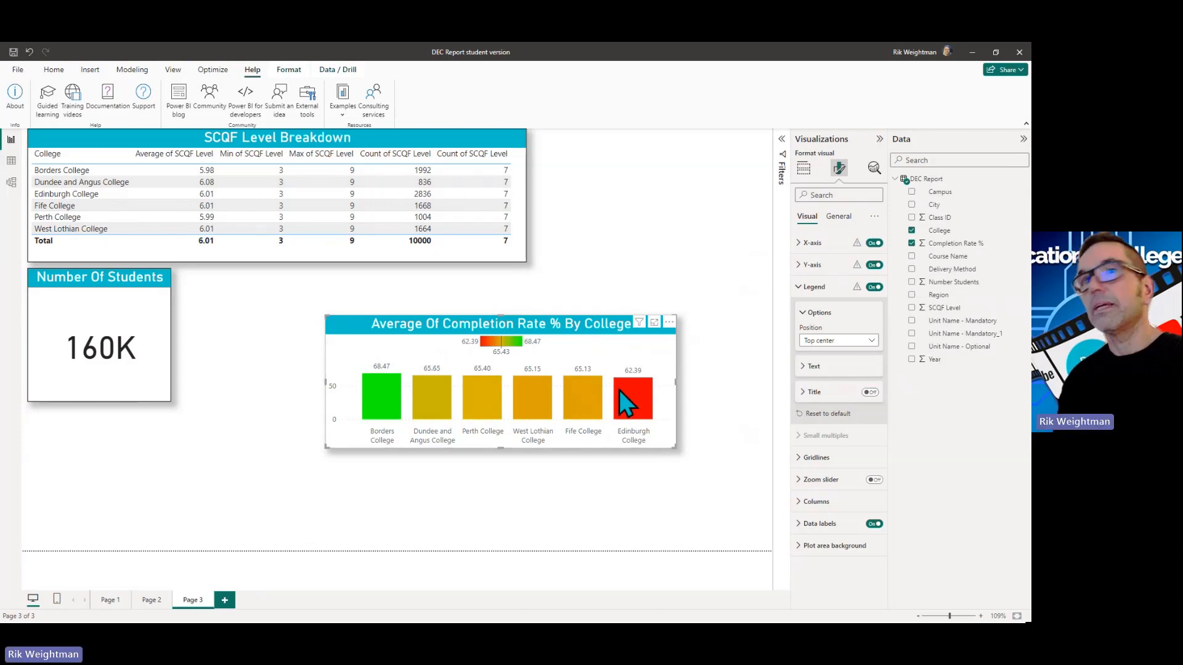
pyautogui.moveTo(328, 452); pyautogui.dragTo(222, 555)
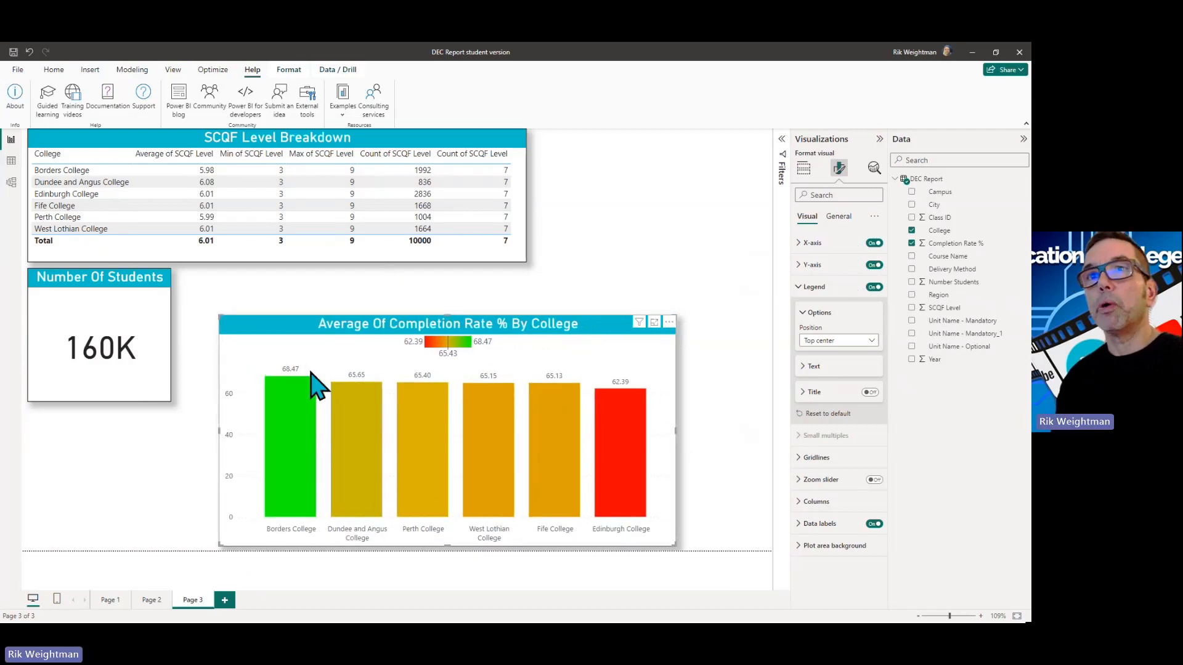
pyautogui.click(799, 287)
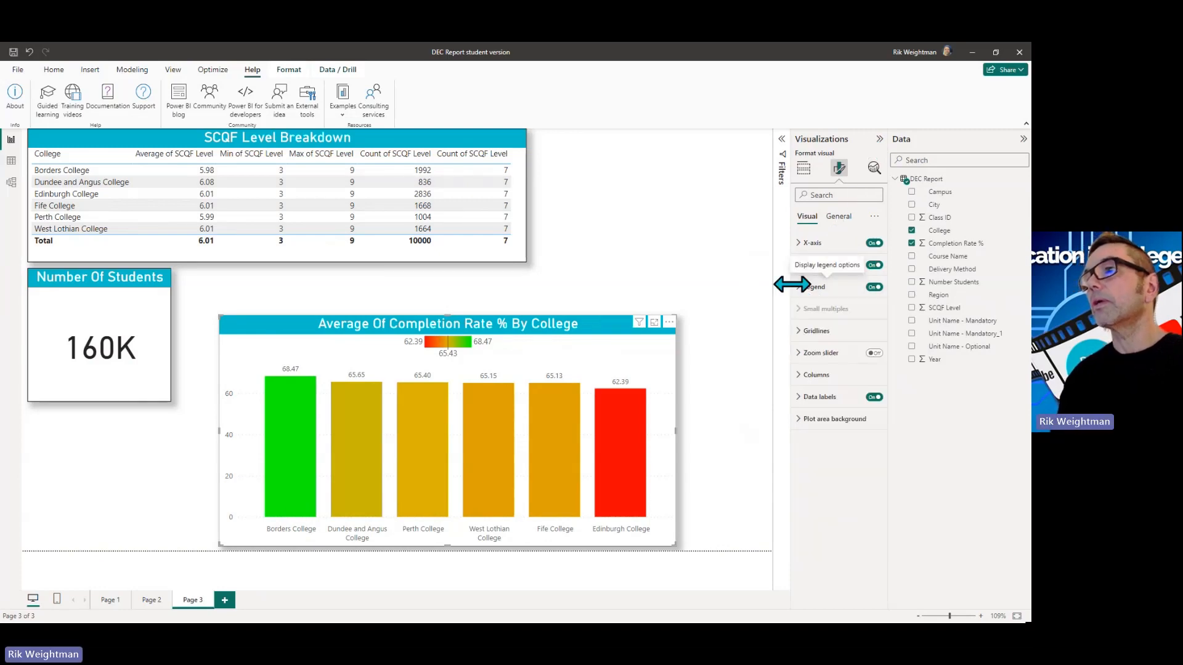
# Set the chart's data label position to Inside base and move the chart up beside the Number Of Students card
pyautogui.click(799, 397)
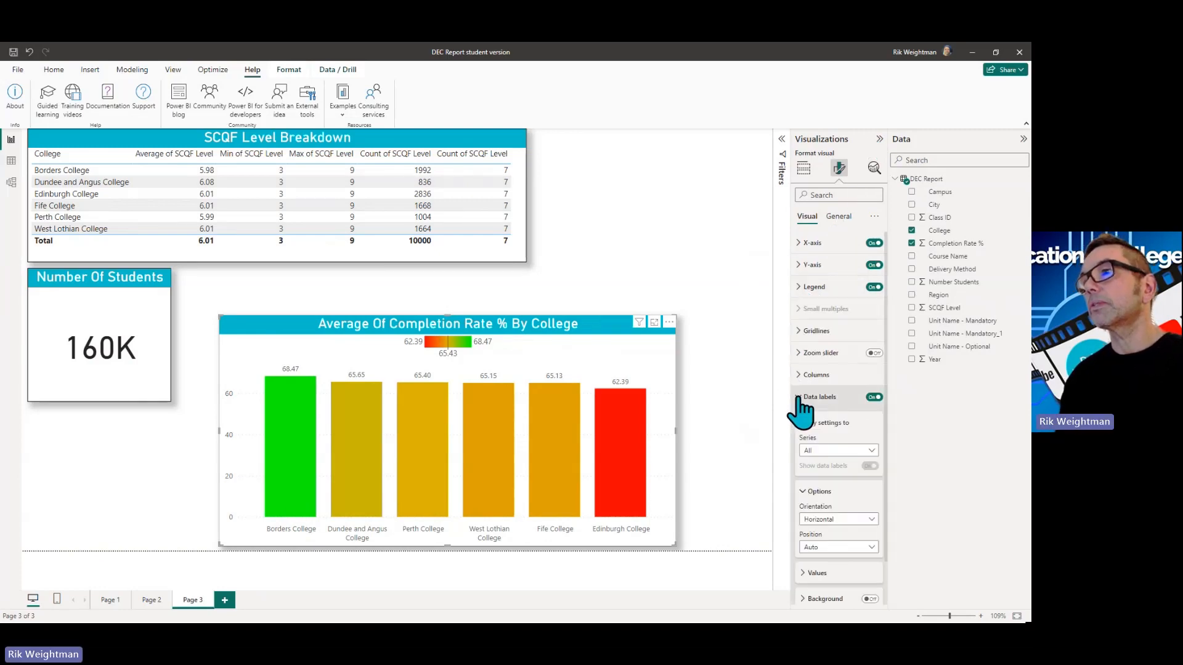
pyautogui.click(840, 549)
pyautogui.click(820, 612)
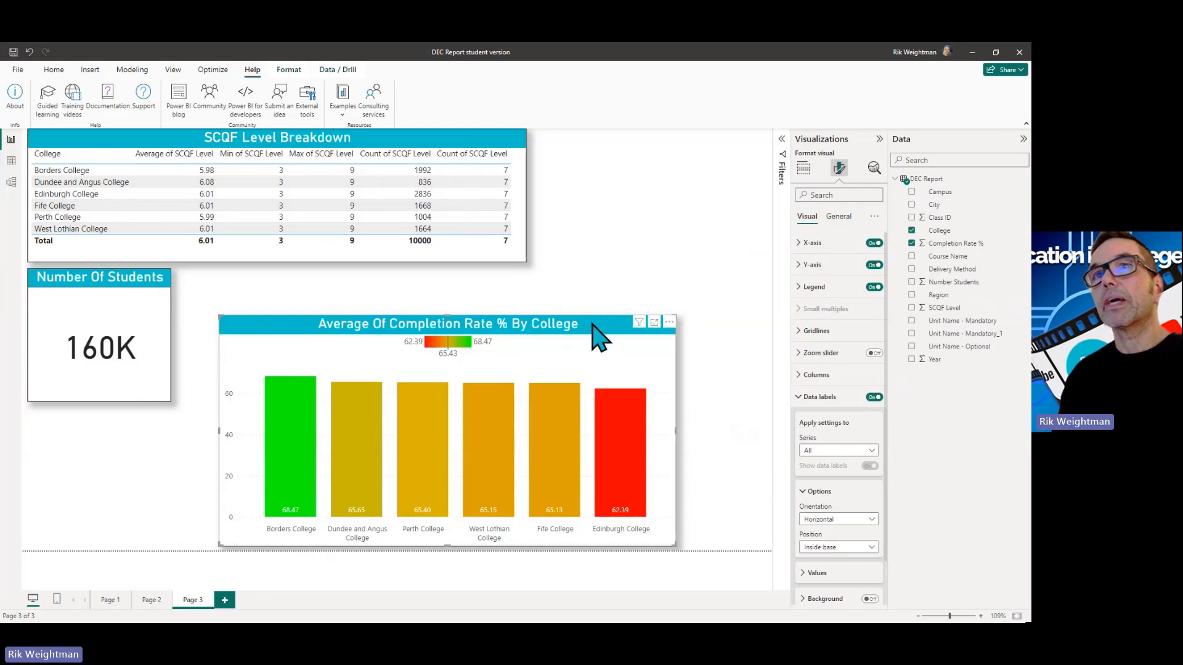
pyautogui.moveTo(595, 320); pyautogui.dragTo(577, 287)
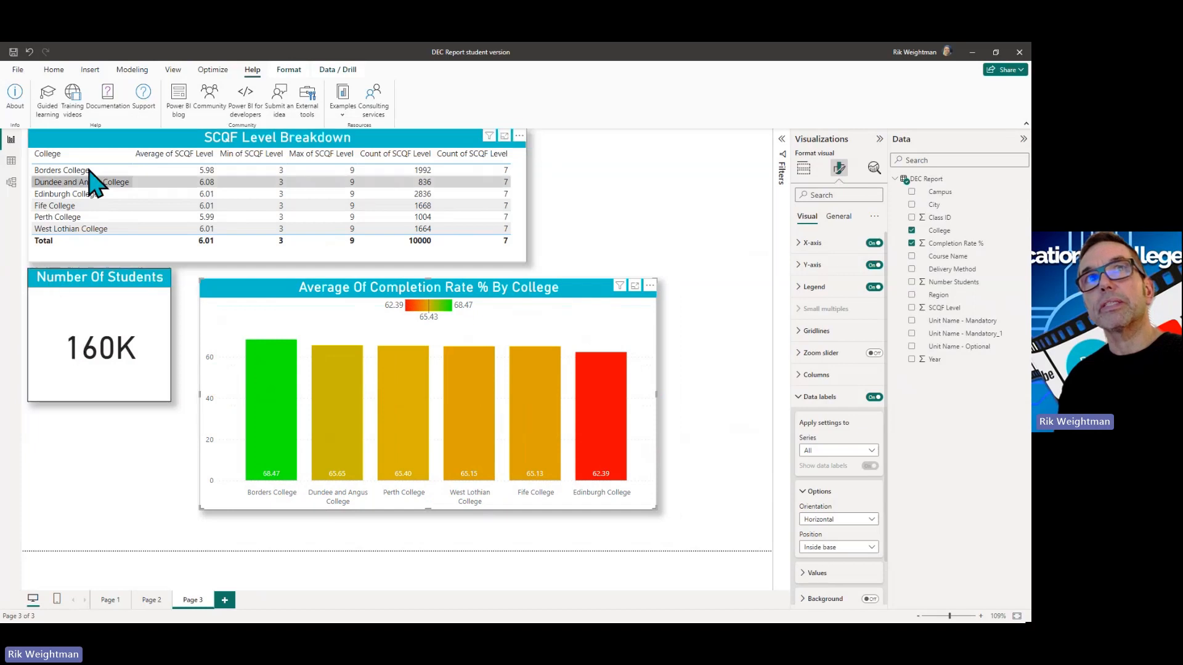
# Cross-filter the page from the SCQF table by Fife College, clear it, filter by West Lothian College, and examine the filters affecting the chart
pyautogui.click(53, 208)
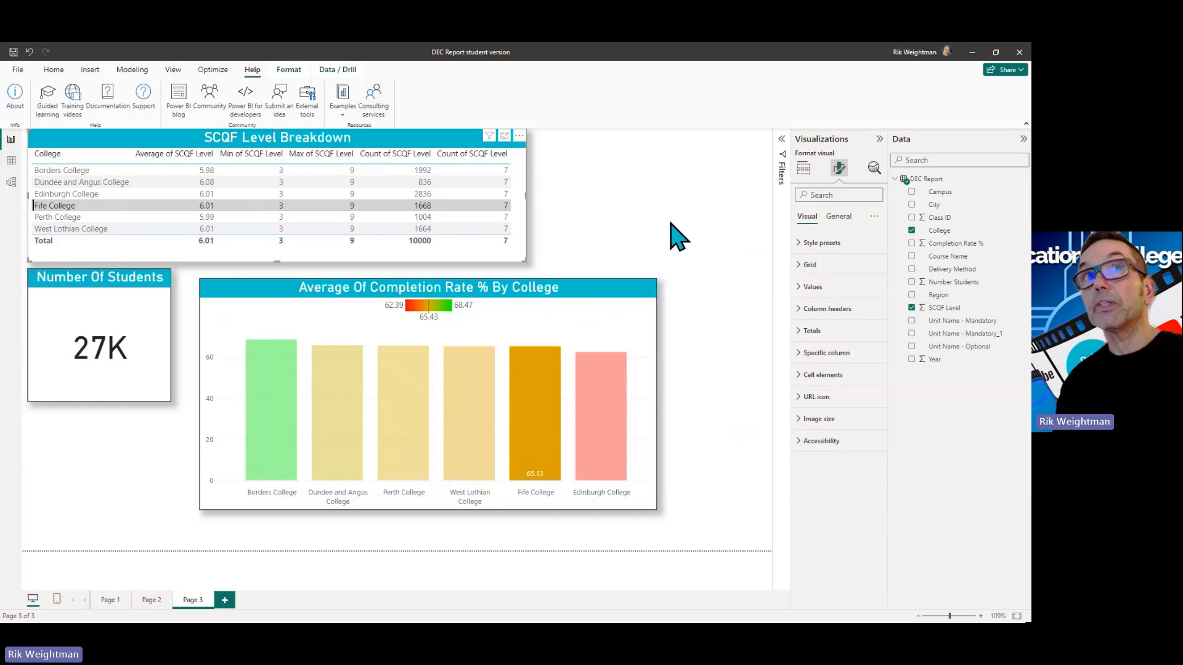
pyautogui.click(58, 207)
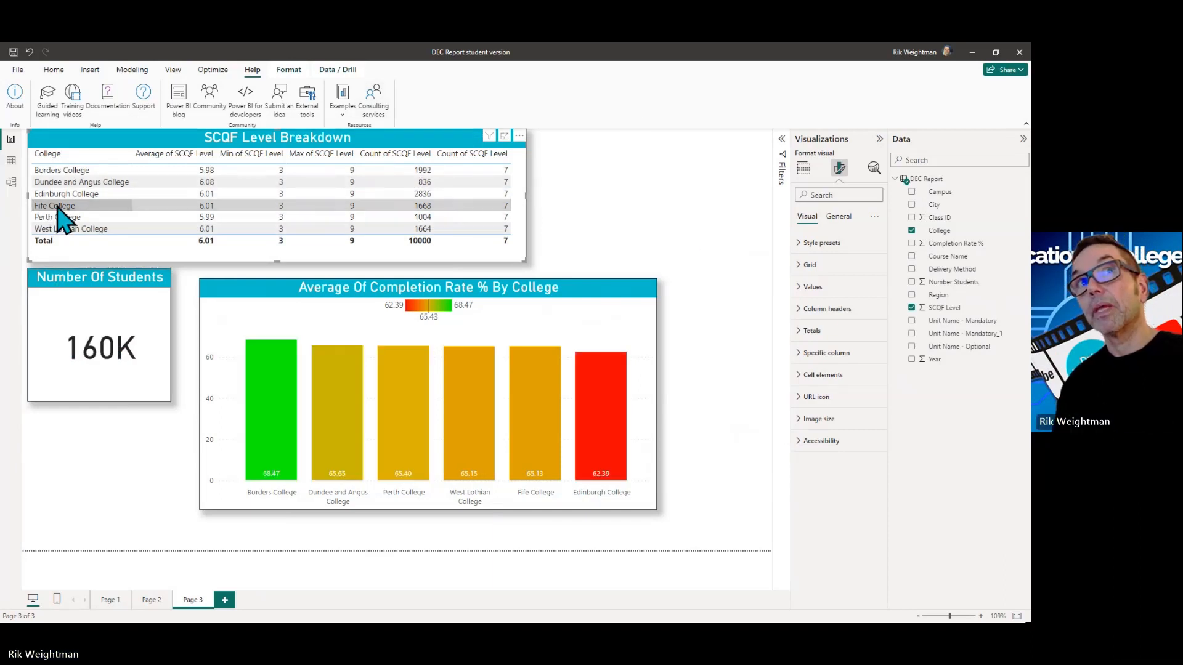
pyautogui.click(83, 231)
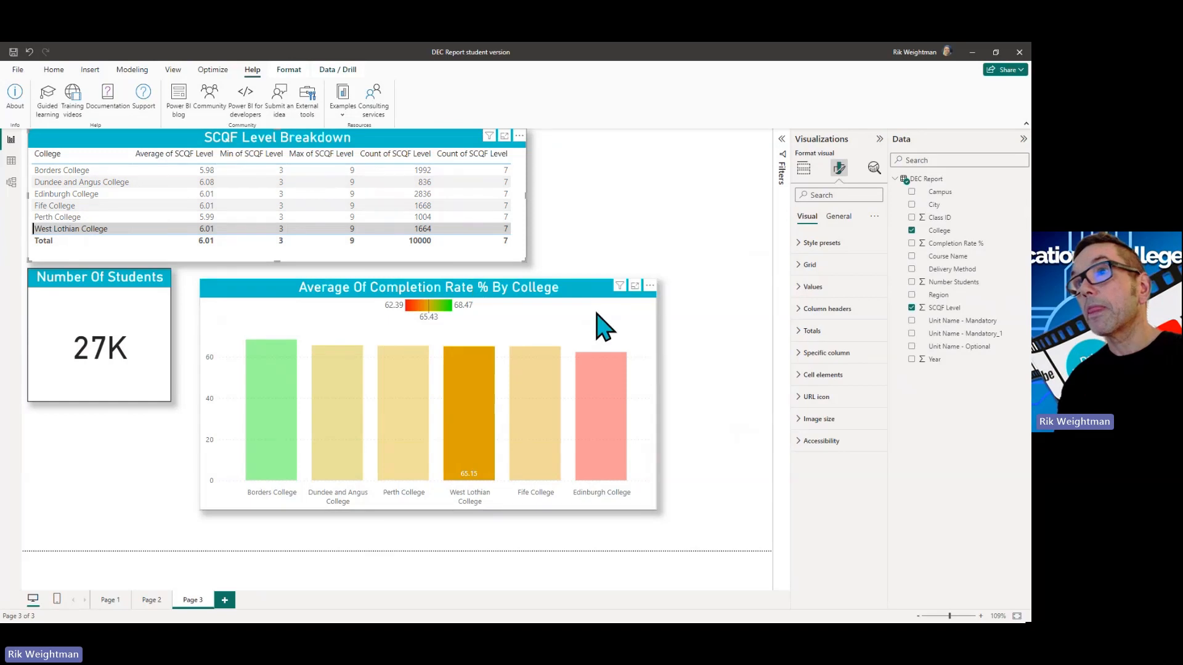
pyautogui.moveTo(620, 287)
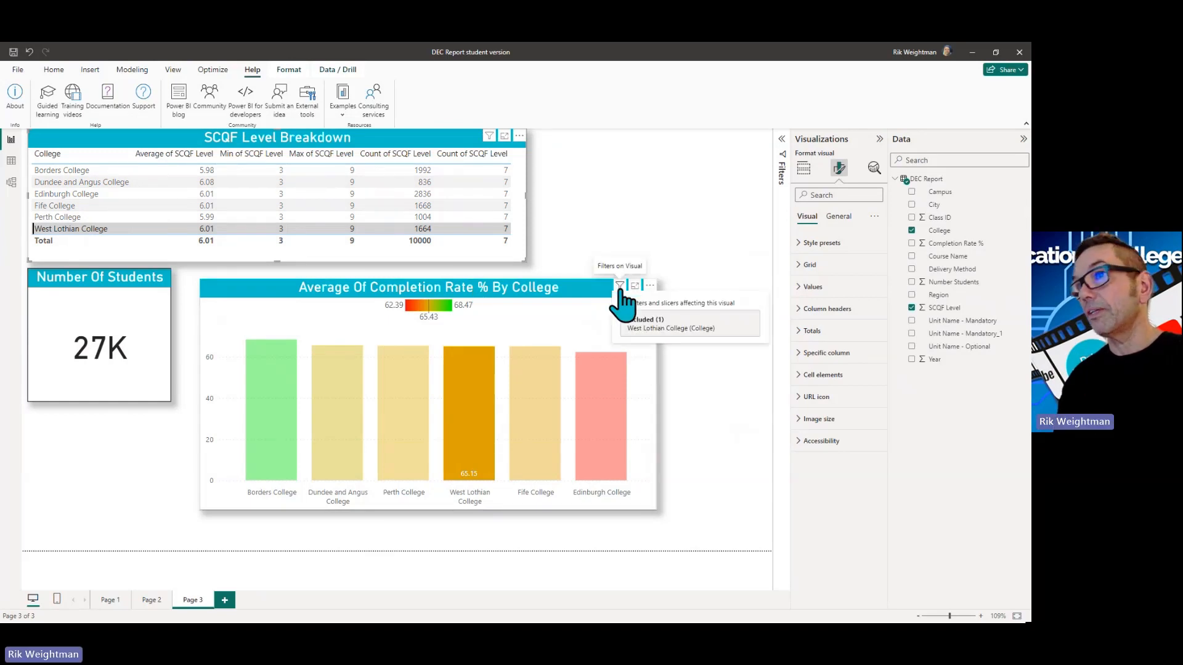